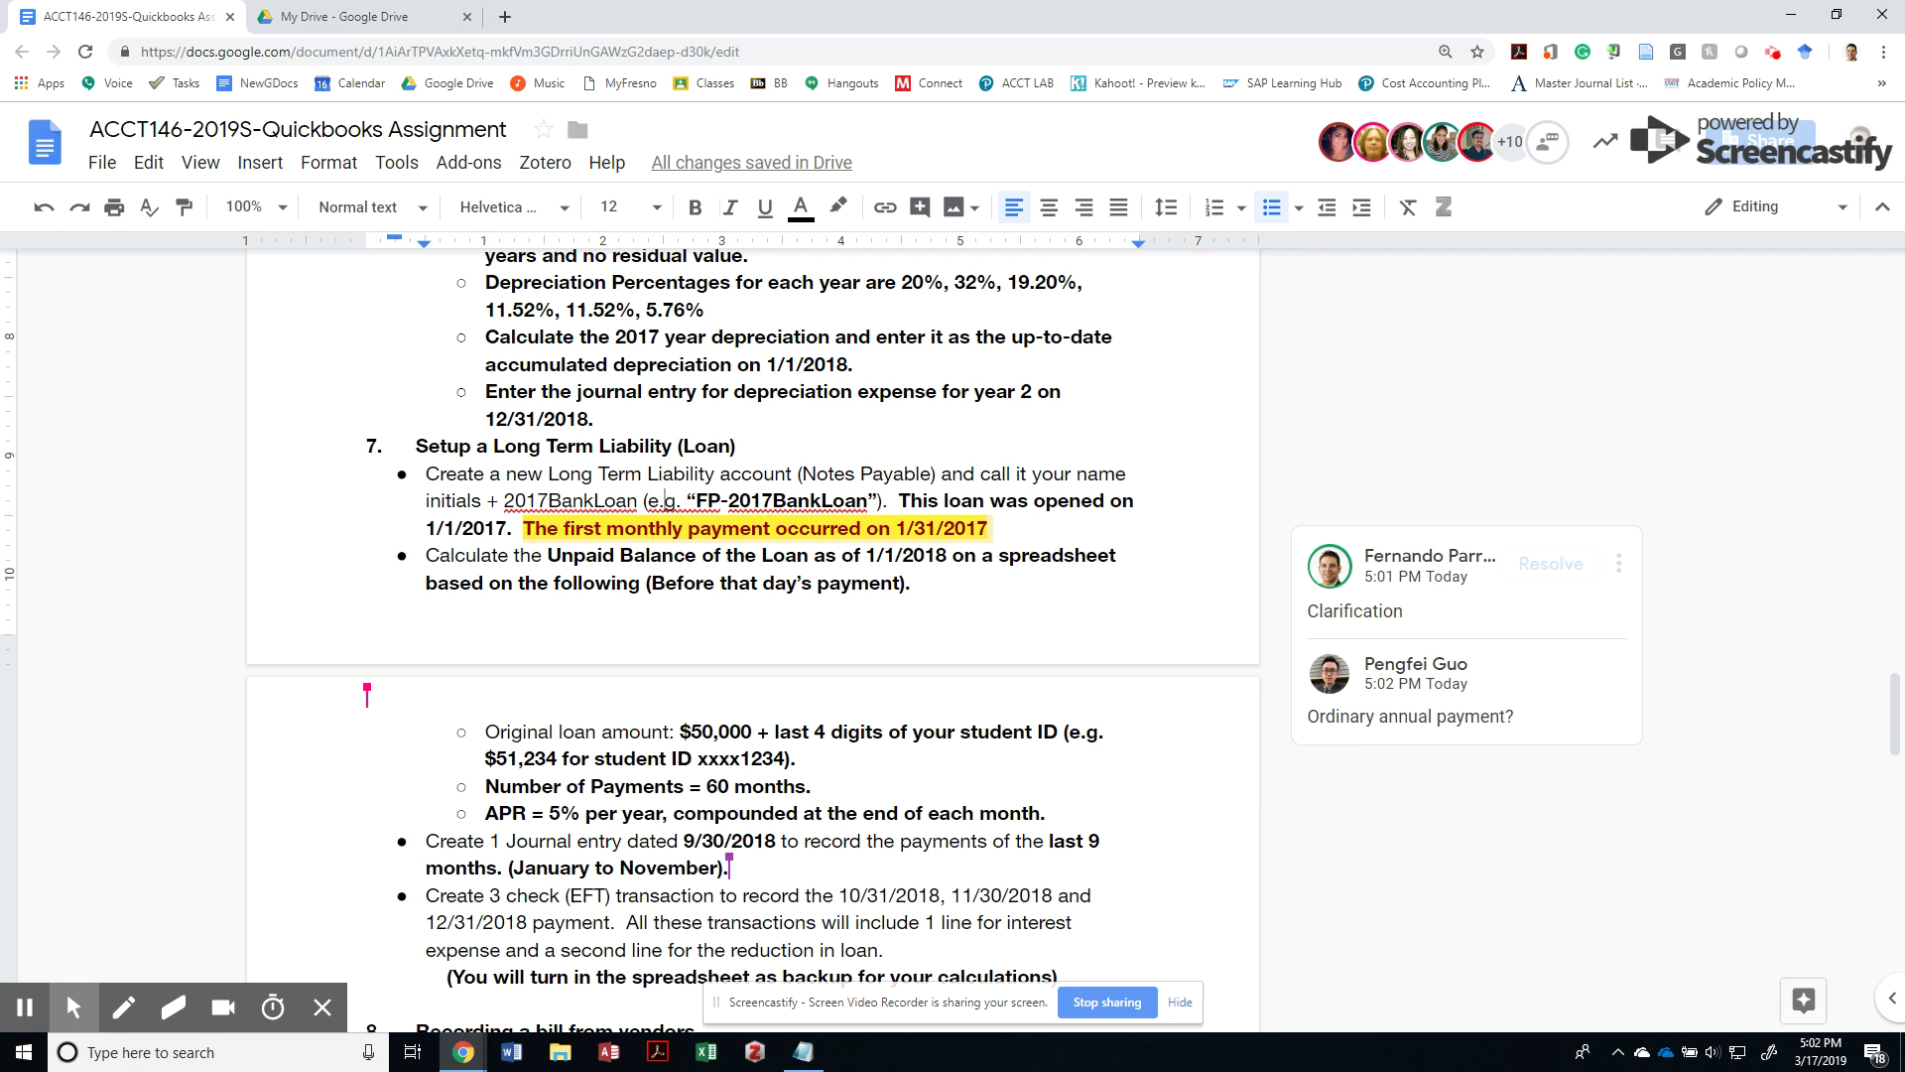
Reply 'Monthly payments' on the comment about the first payment date of 1/31/2017
click(525, 528)
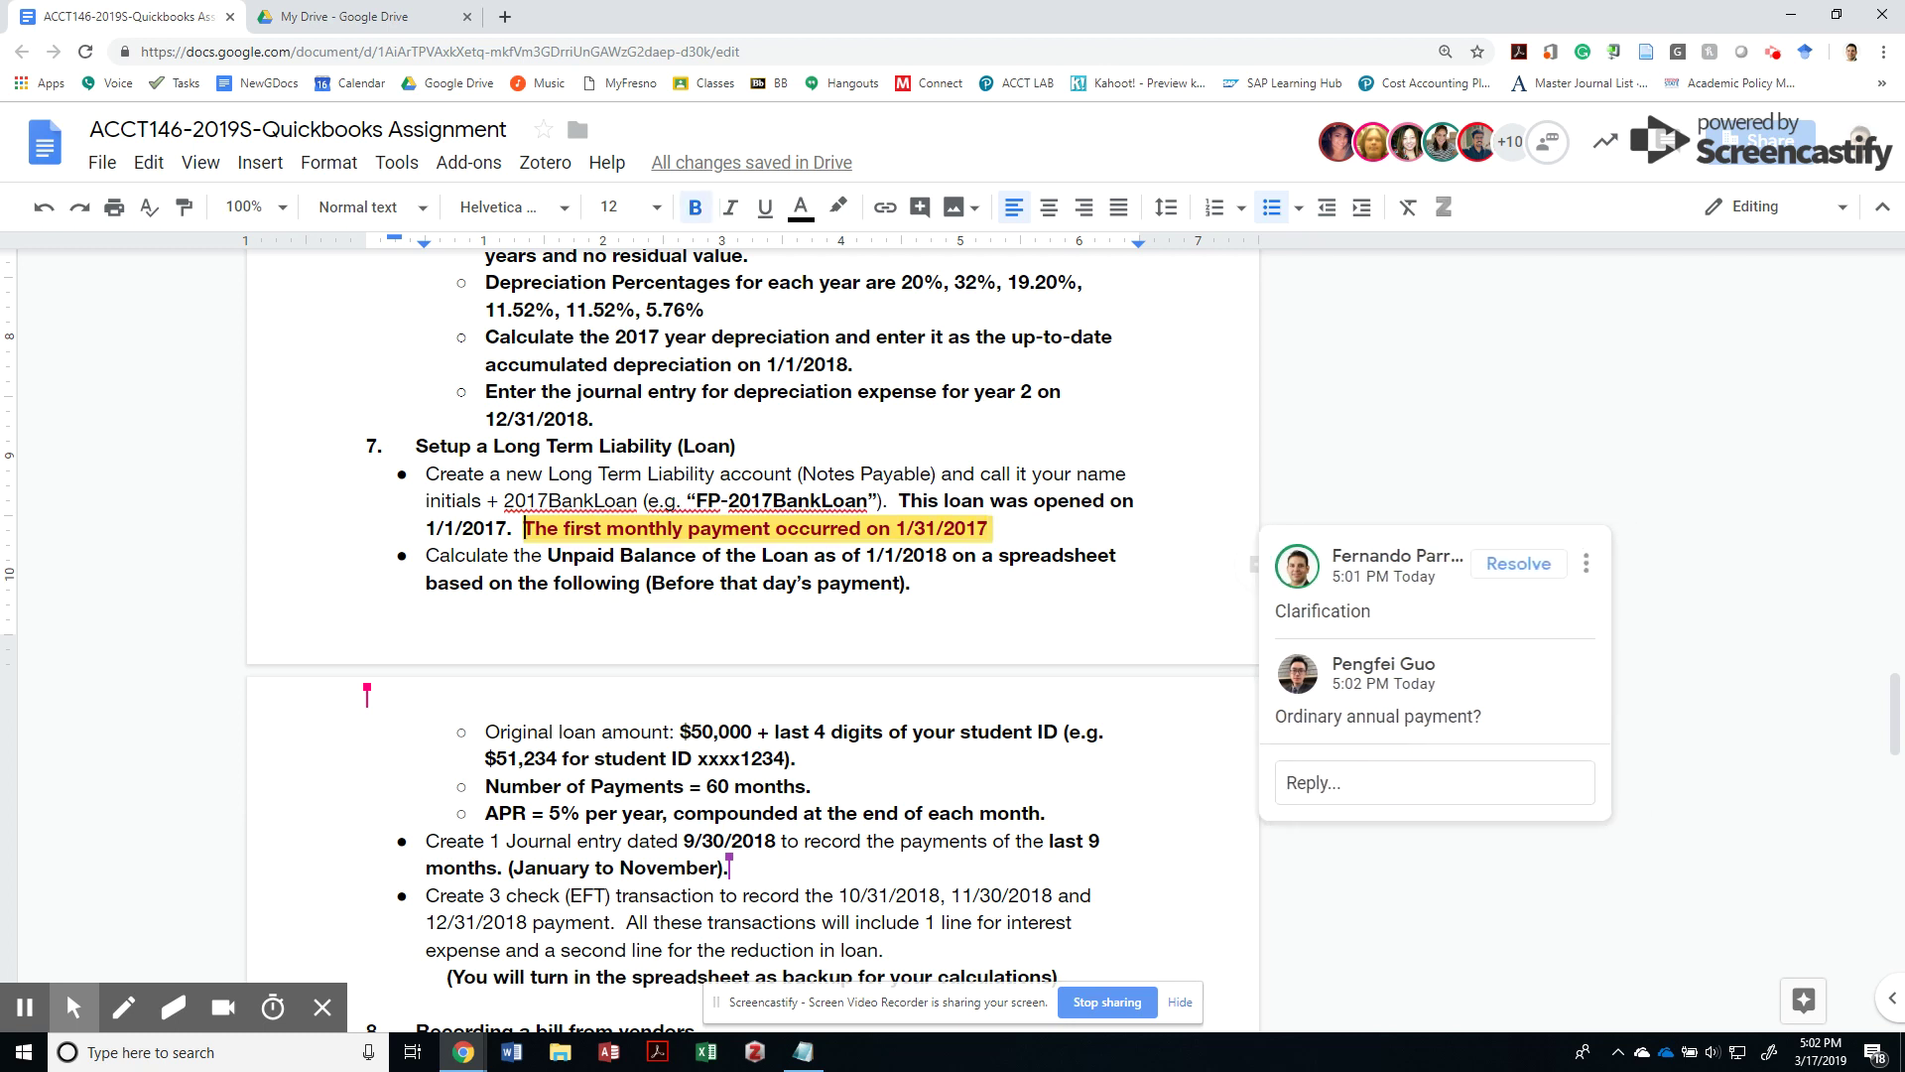
click(1344, 784)
text(M)
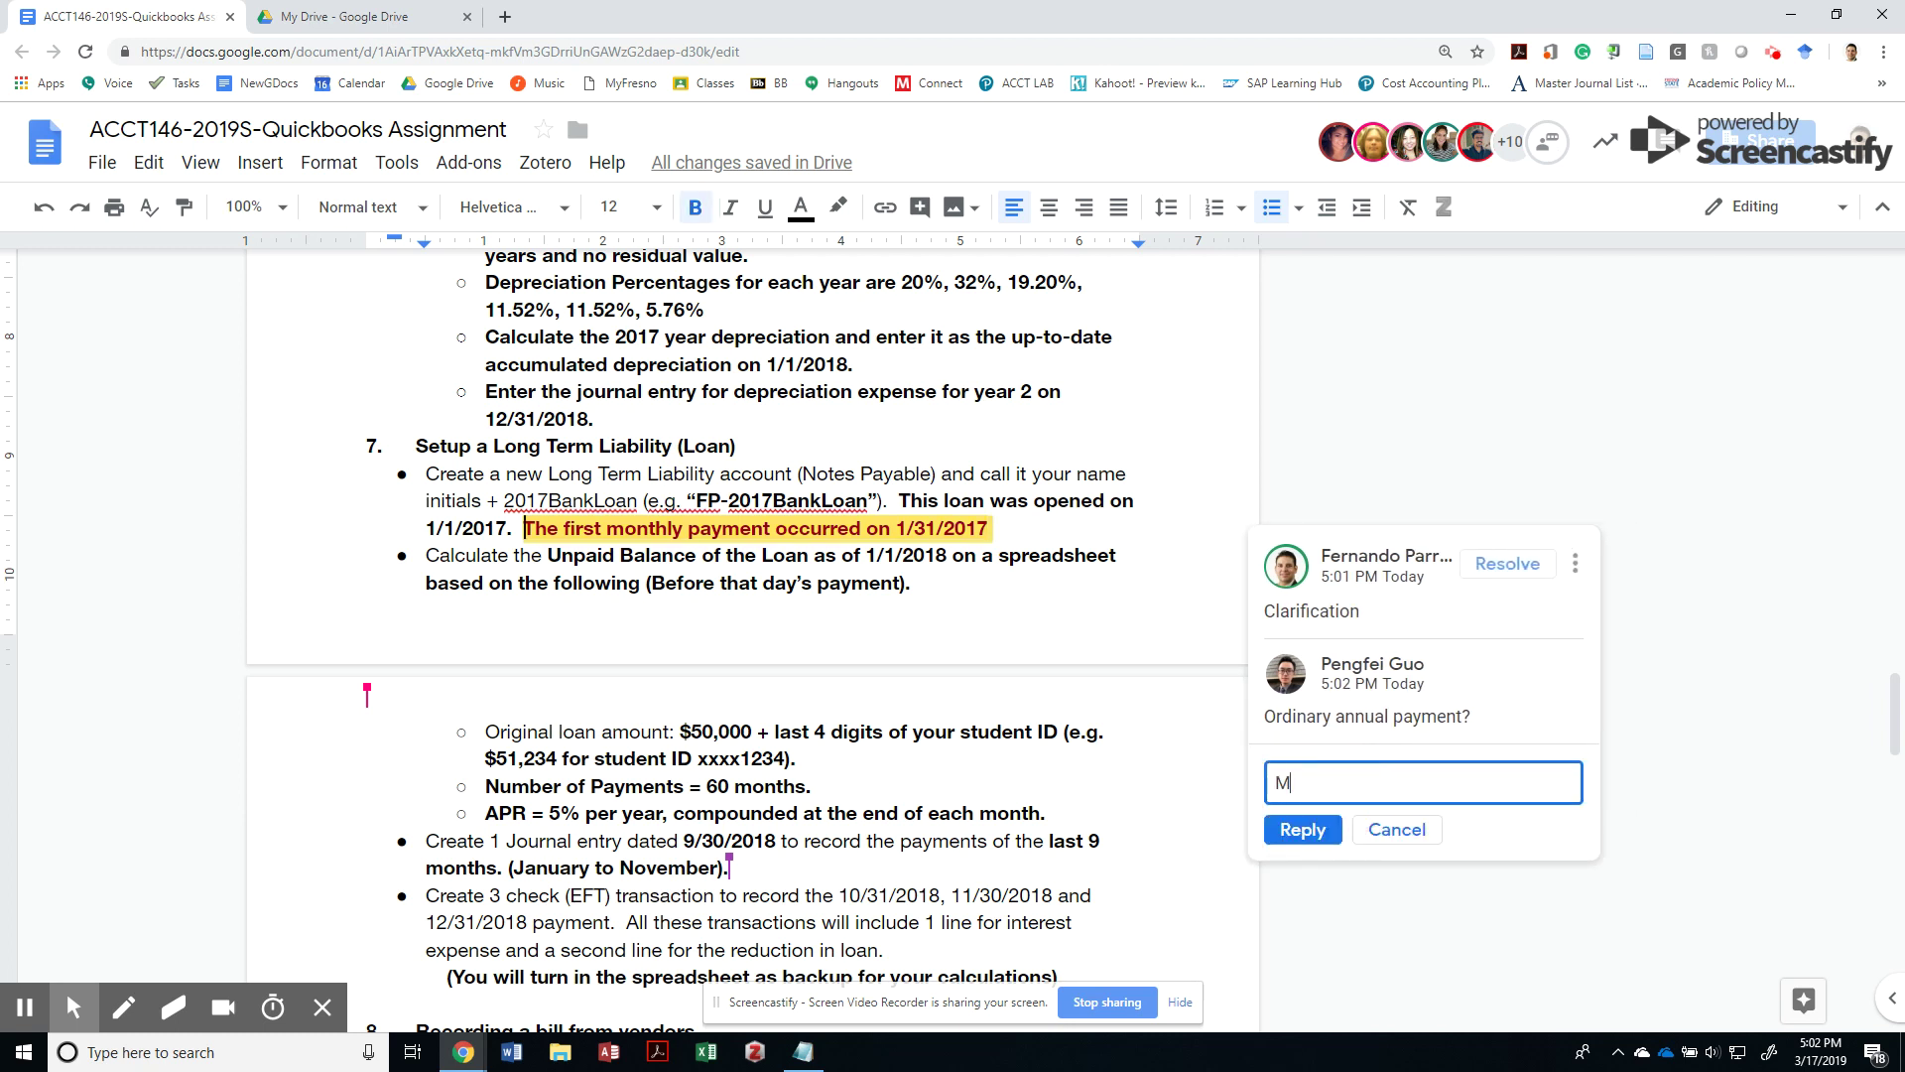
text(onthly payments)
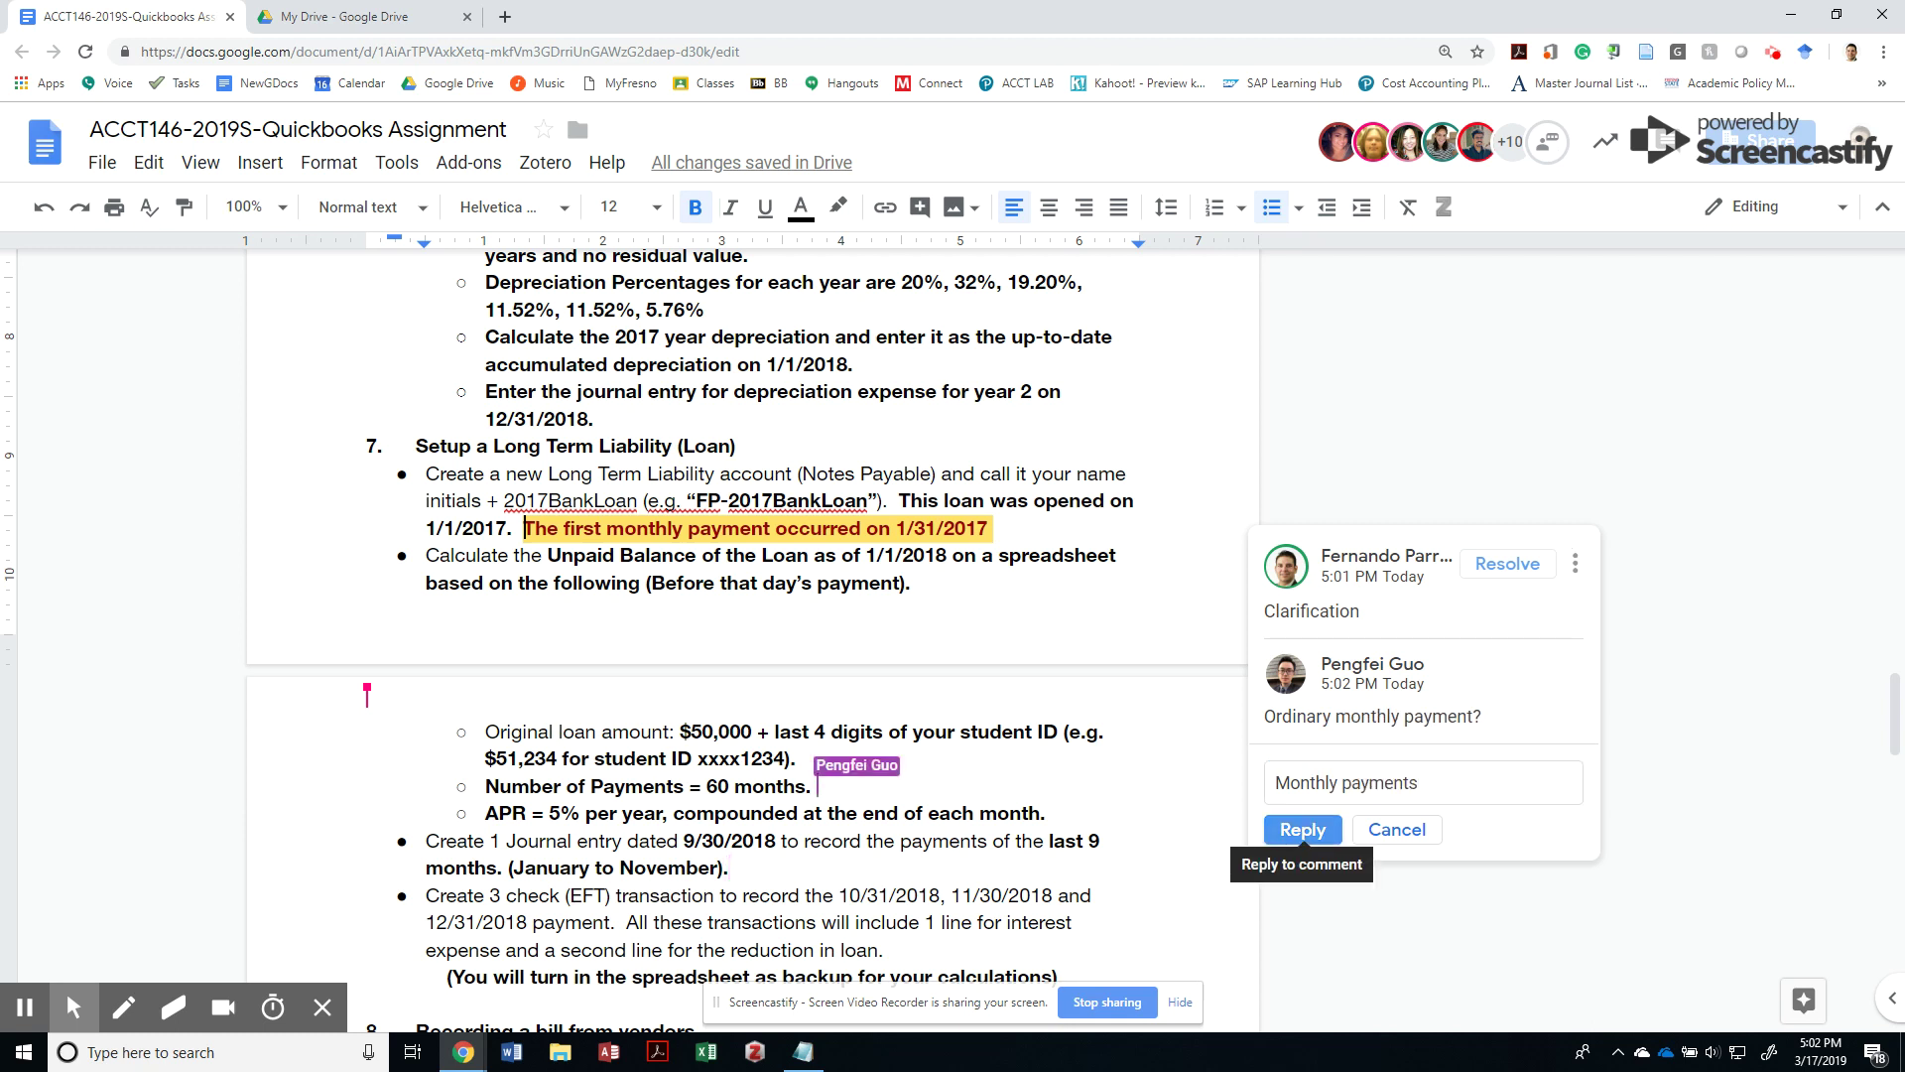
click(1302, 830)
click(896, 528)
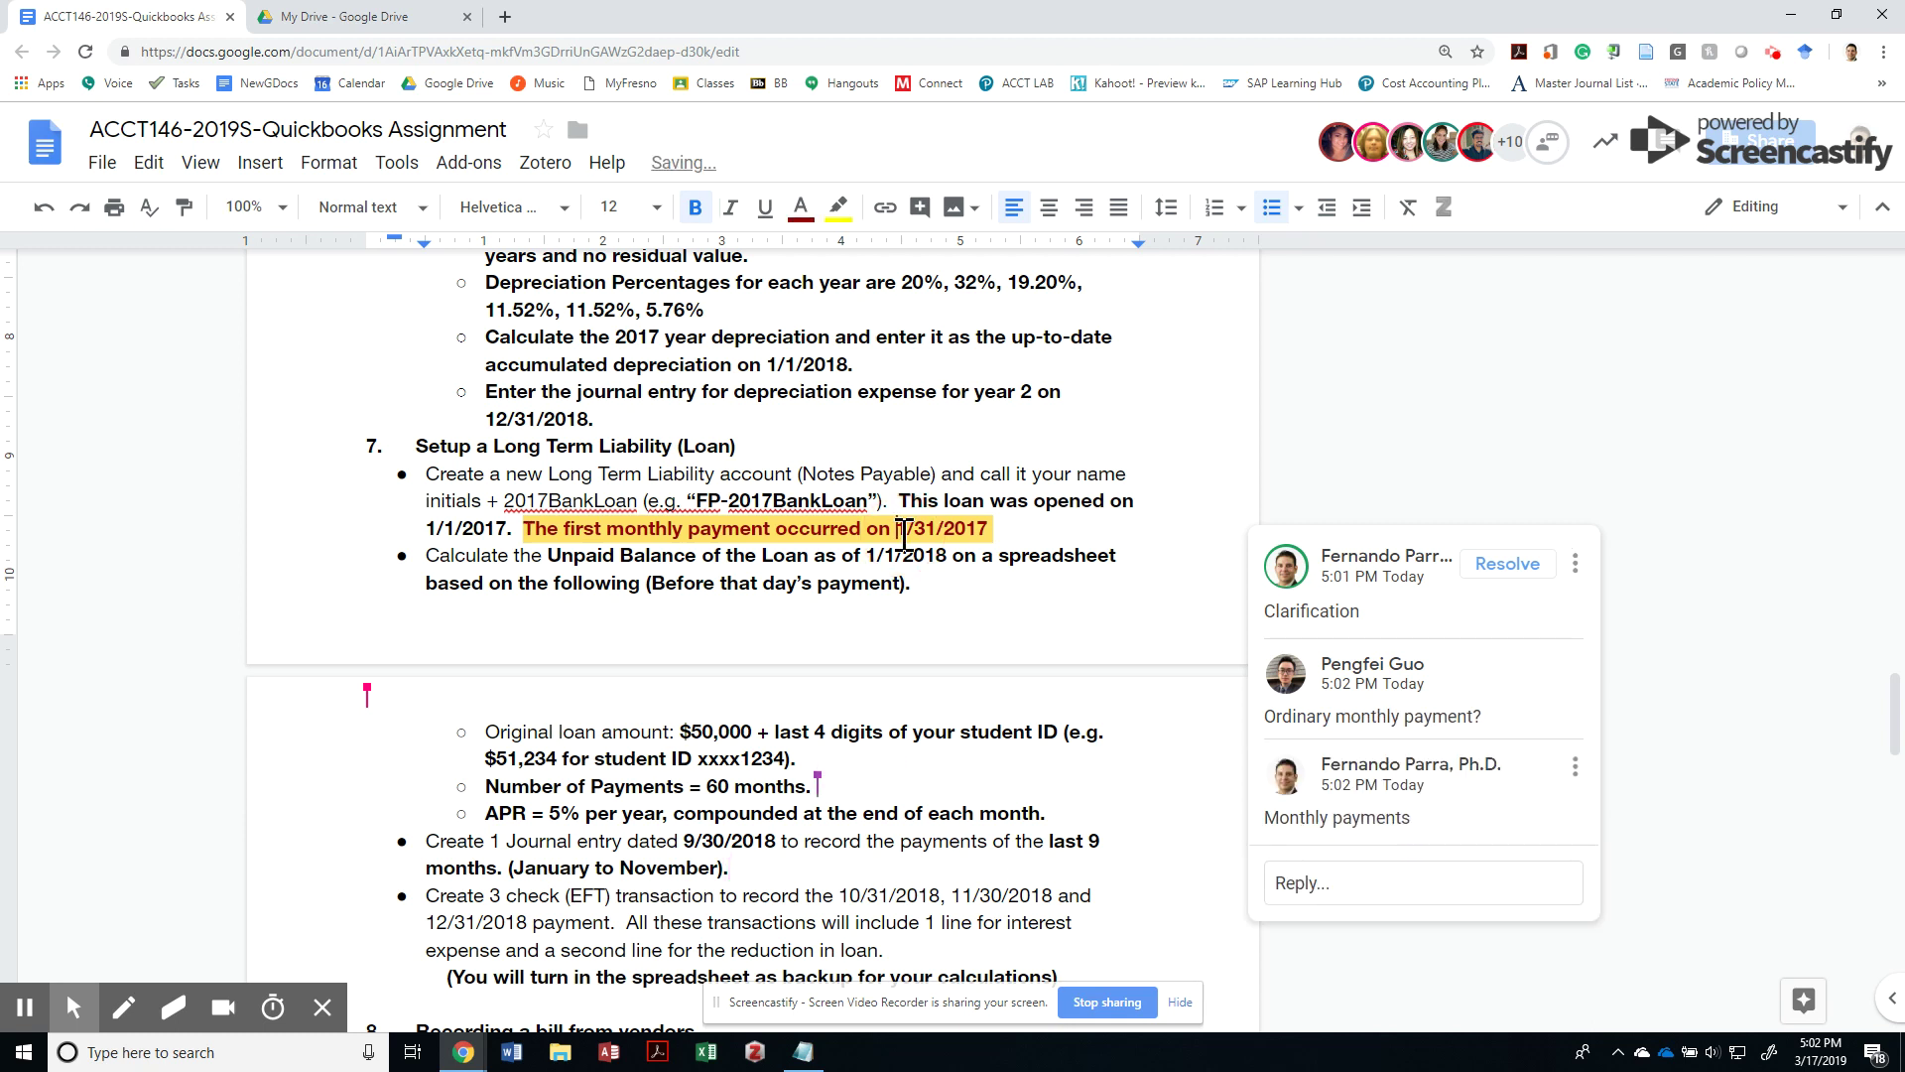
click(686, 528)
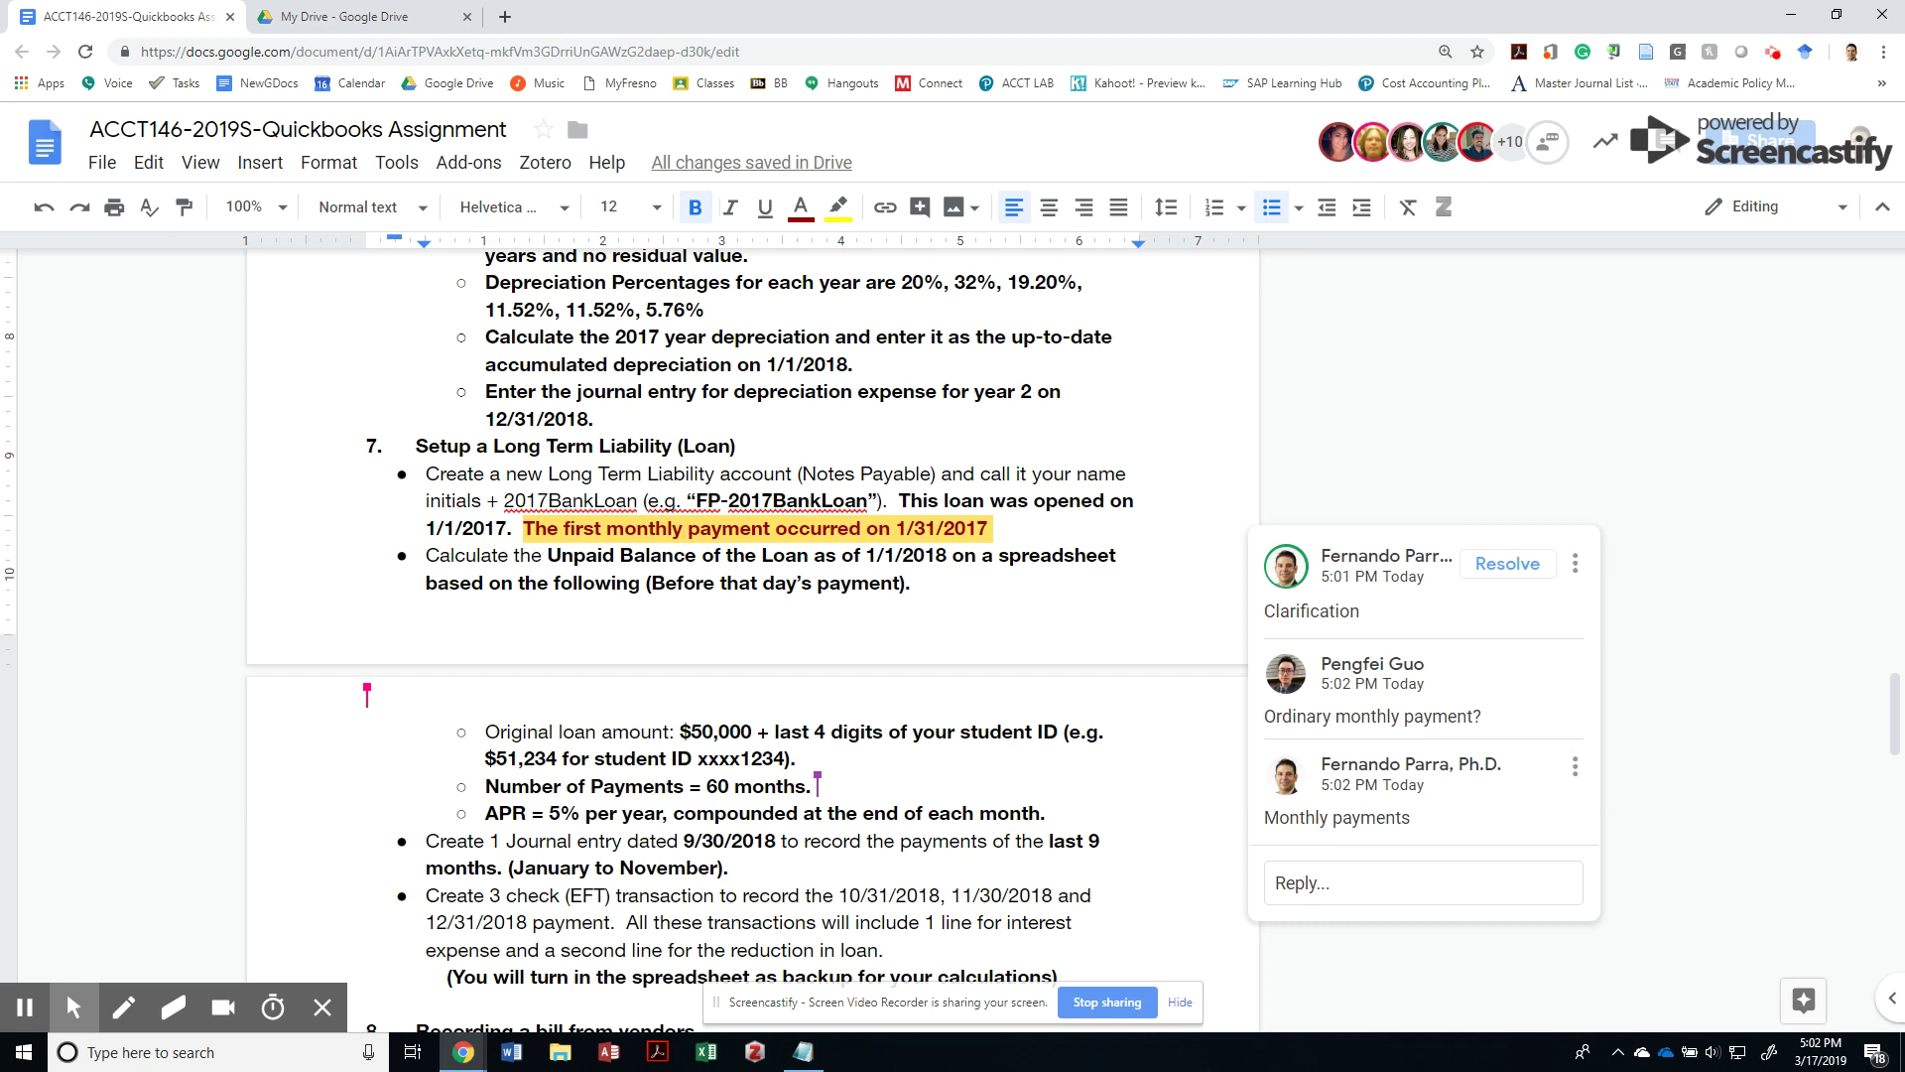
Label A1 'Original Balance' and enter =50000+C1 in B1
key(alt+Tab)
key(alt+Tab)
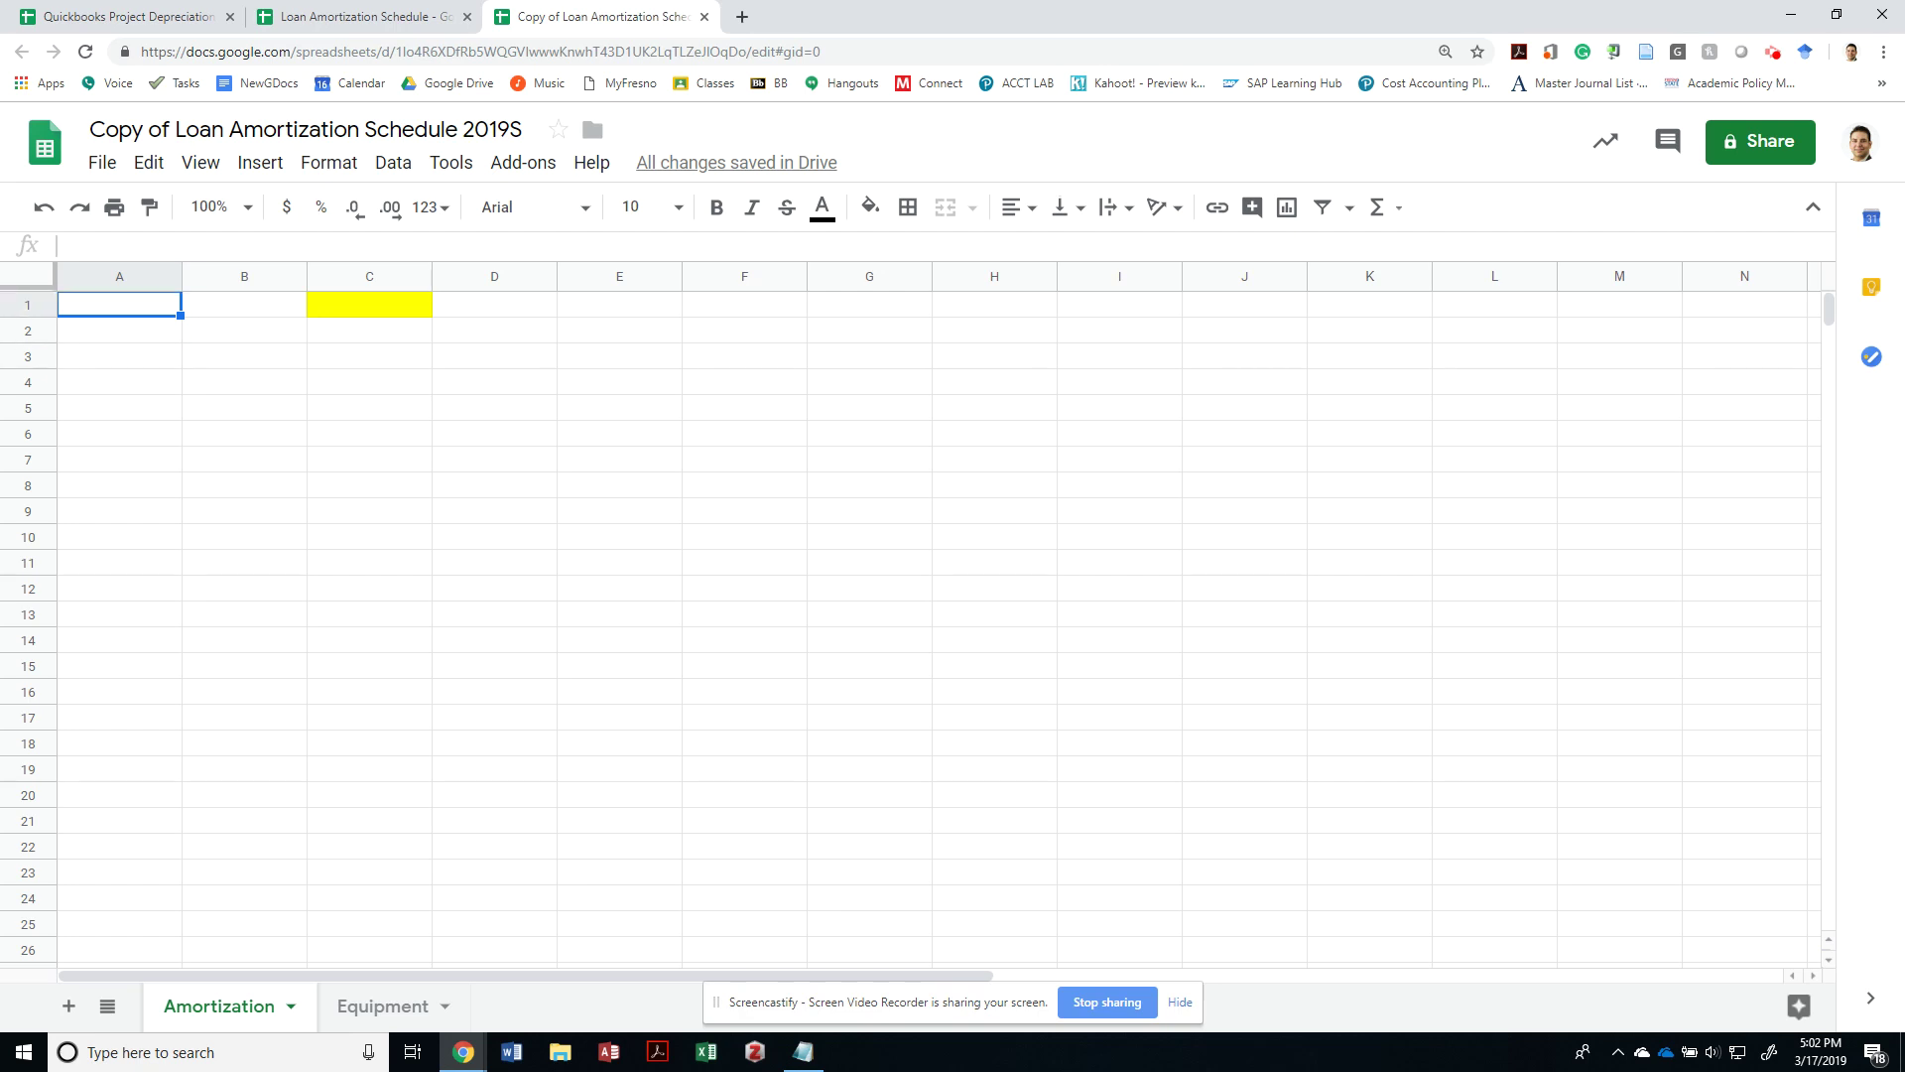
text(Orig)
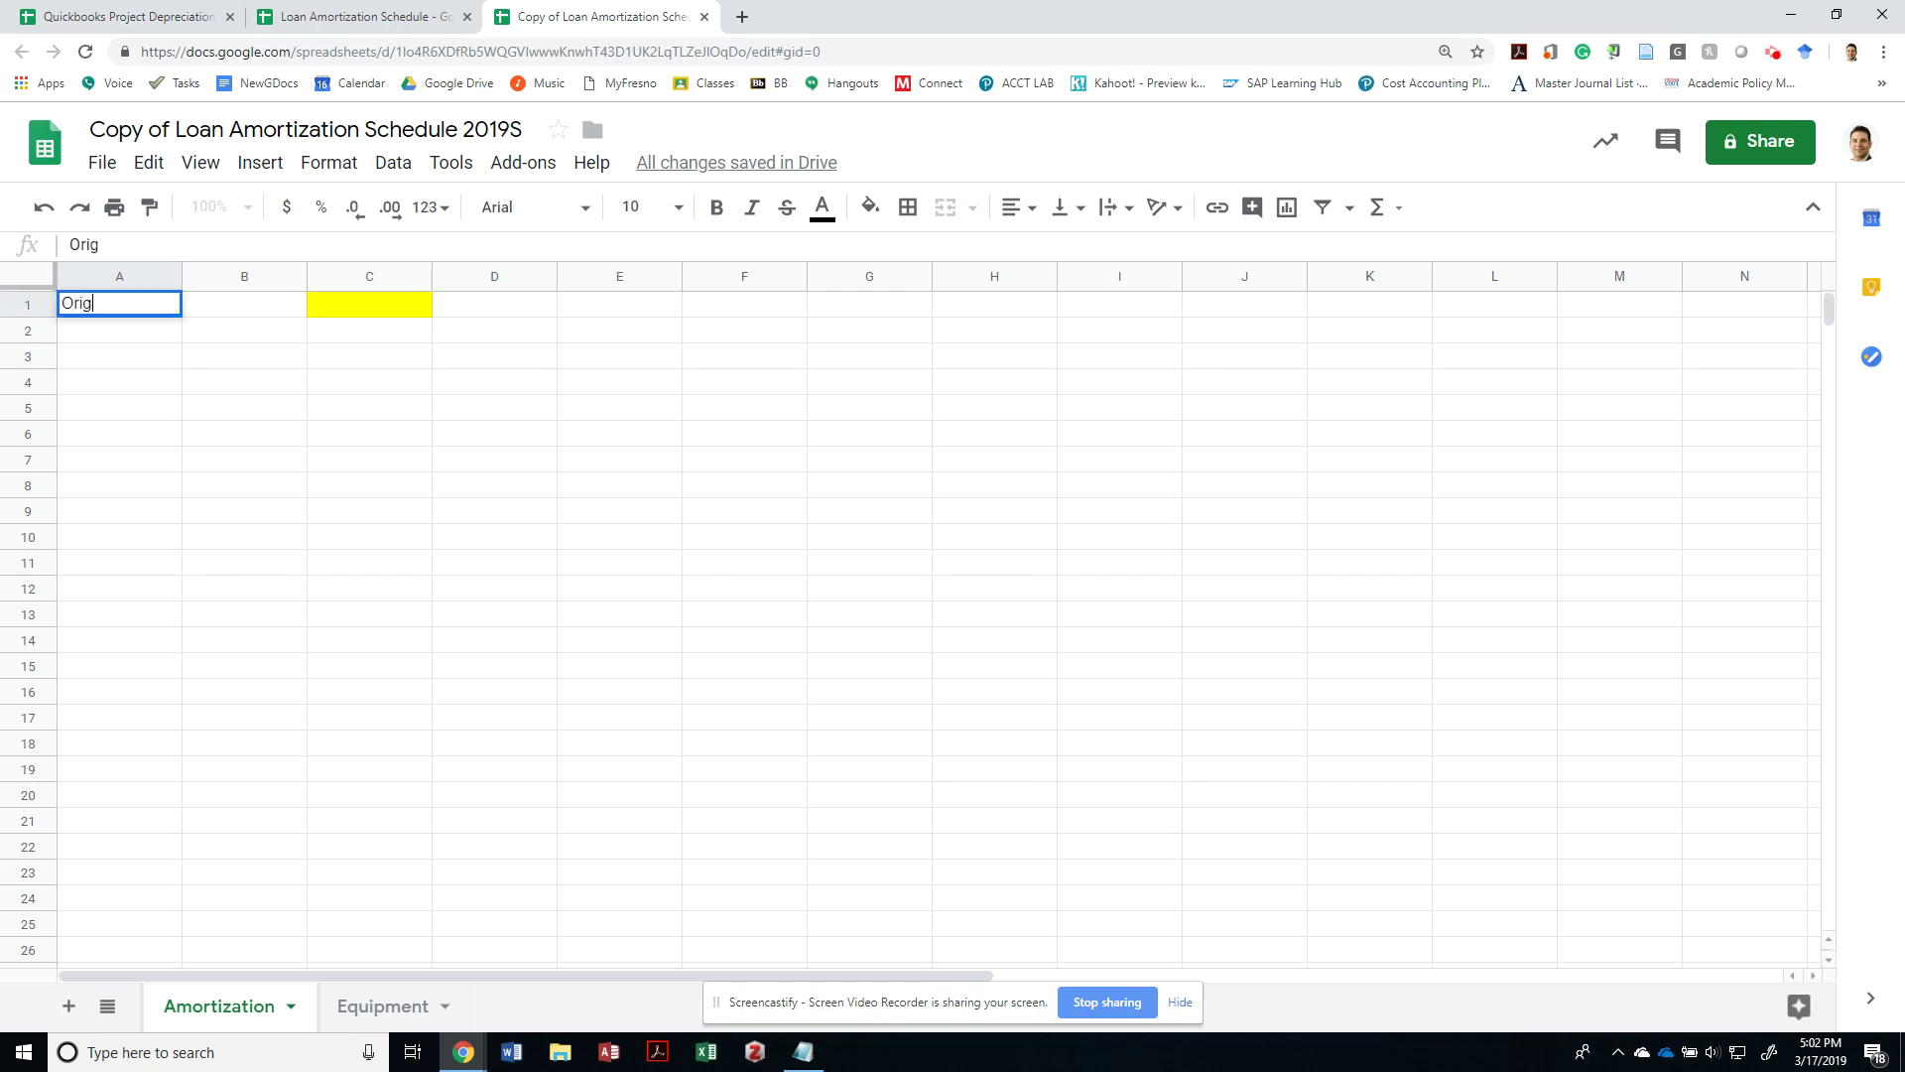
text(inal Balance)
key(Tab)
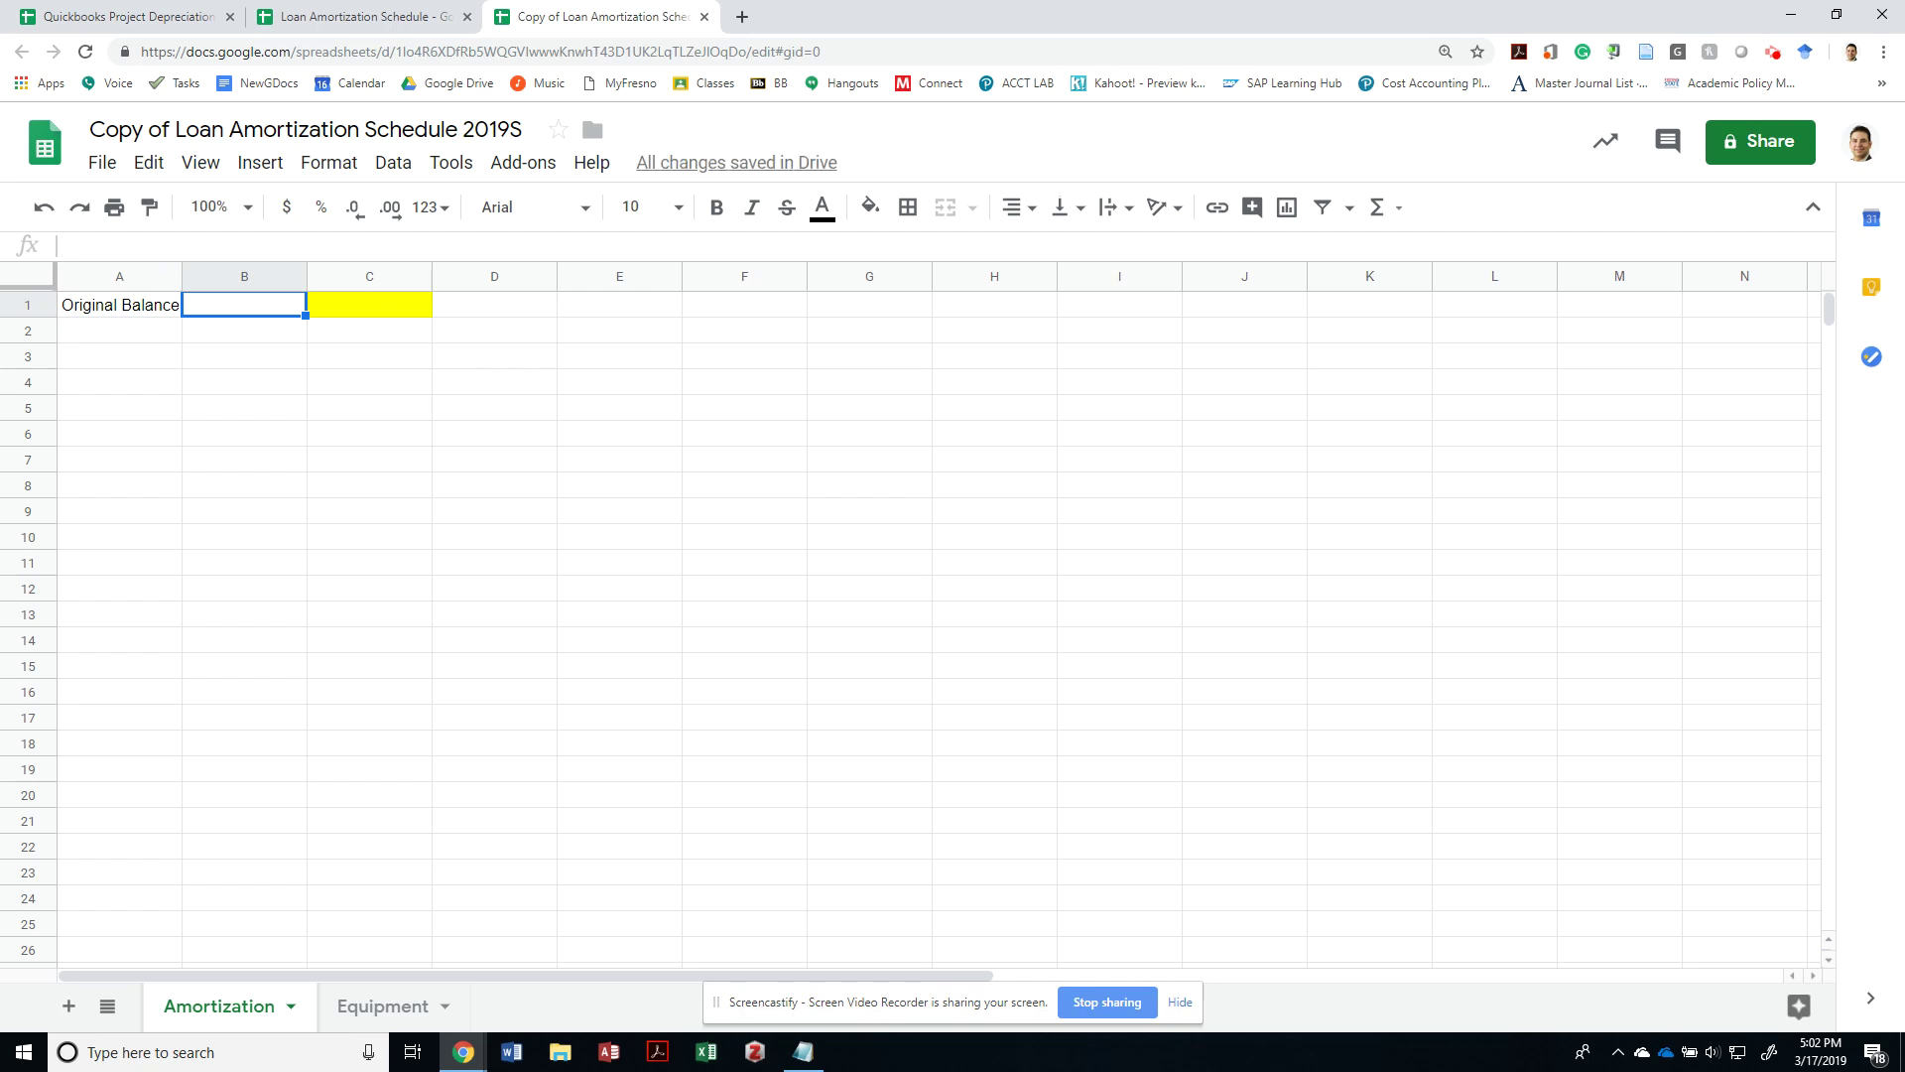
text(=50000)
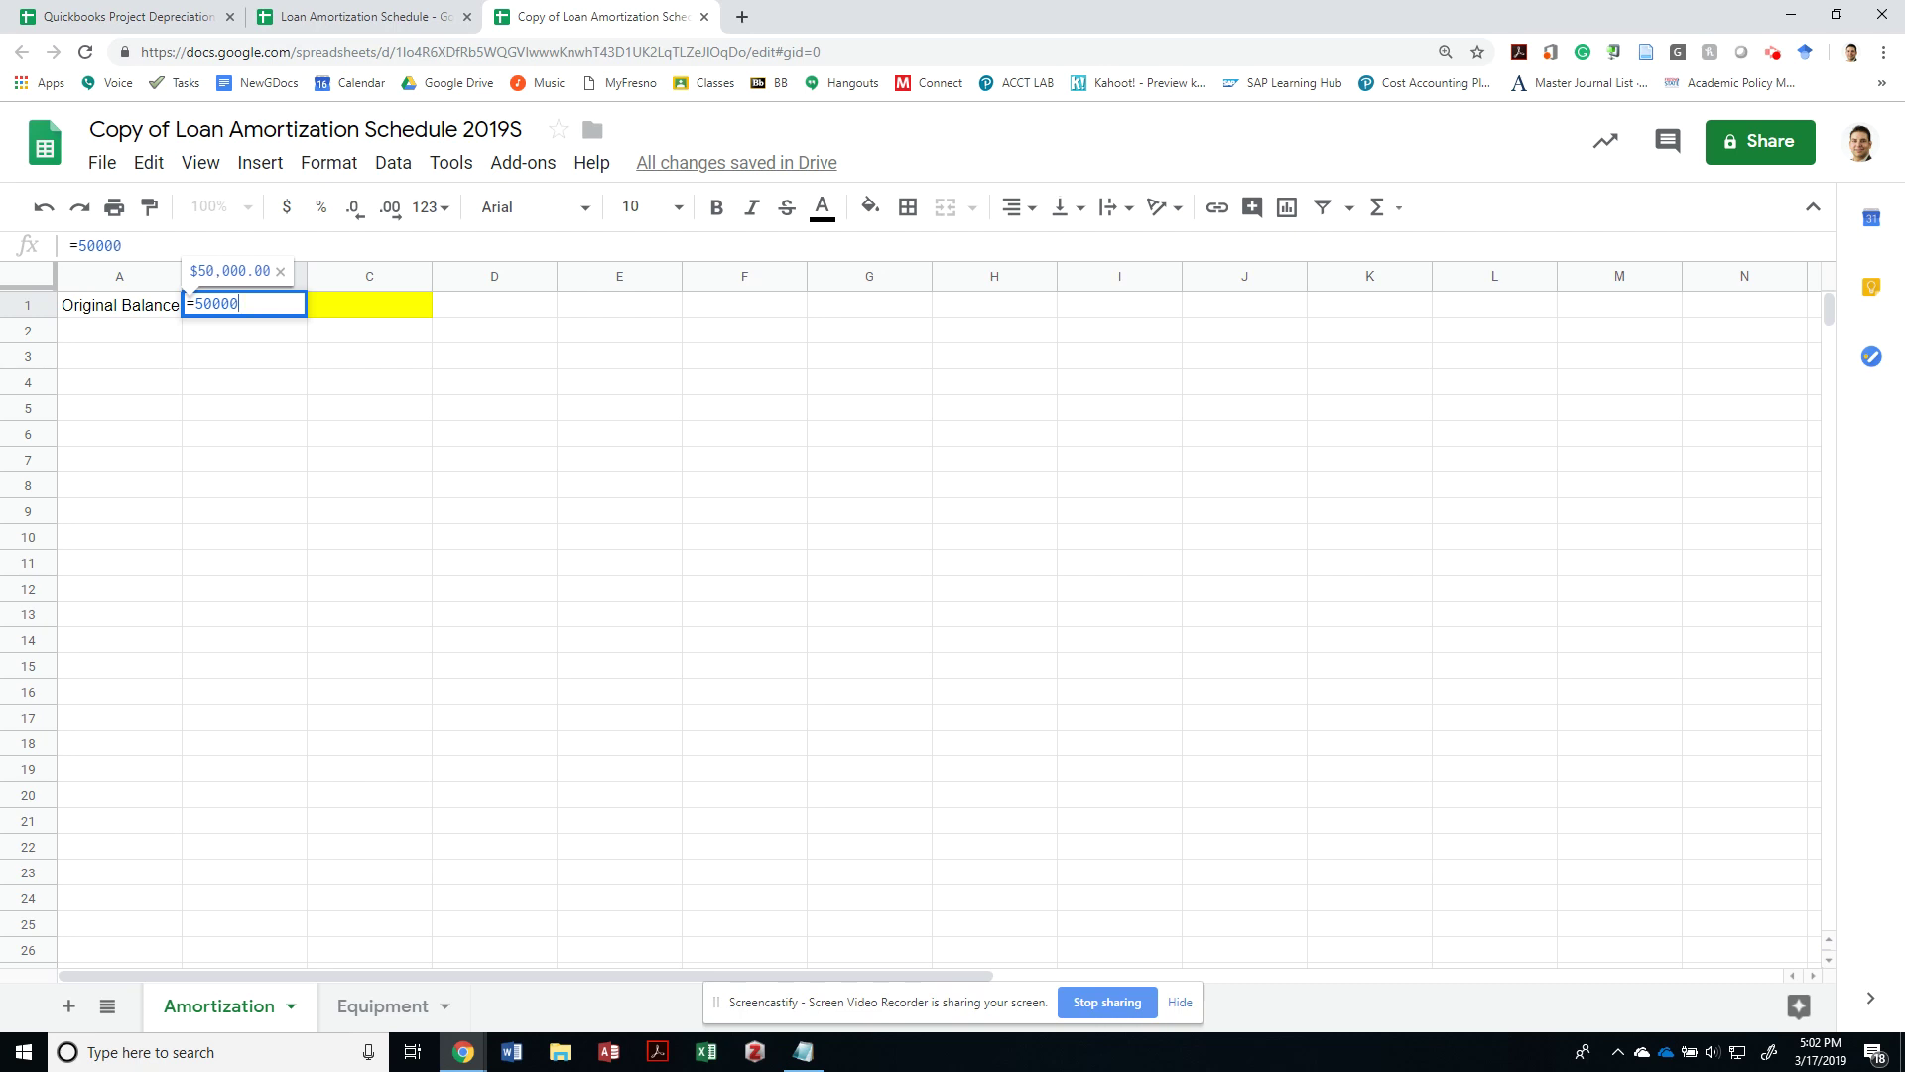
text(+)
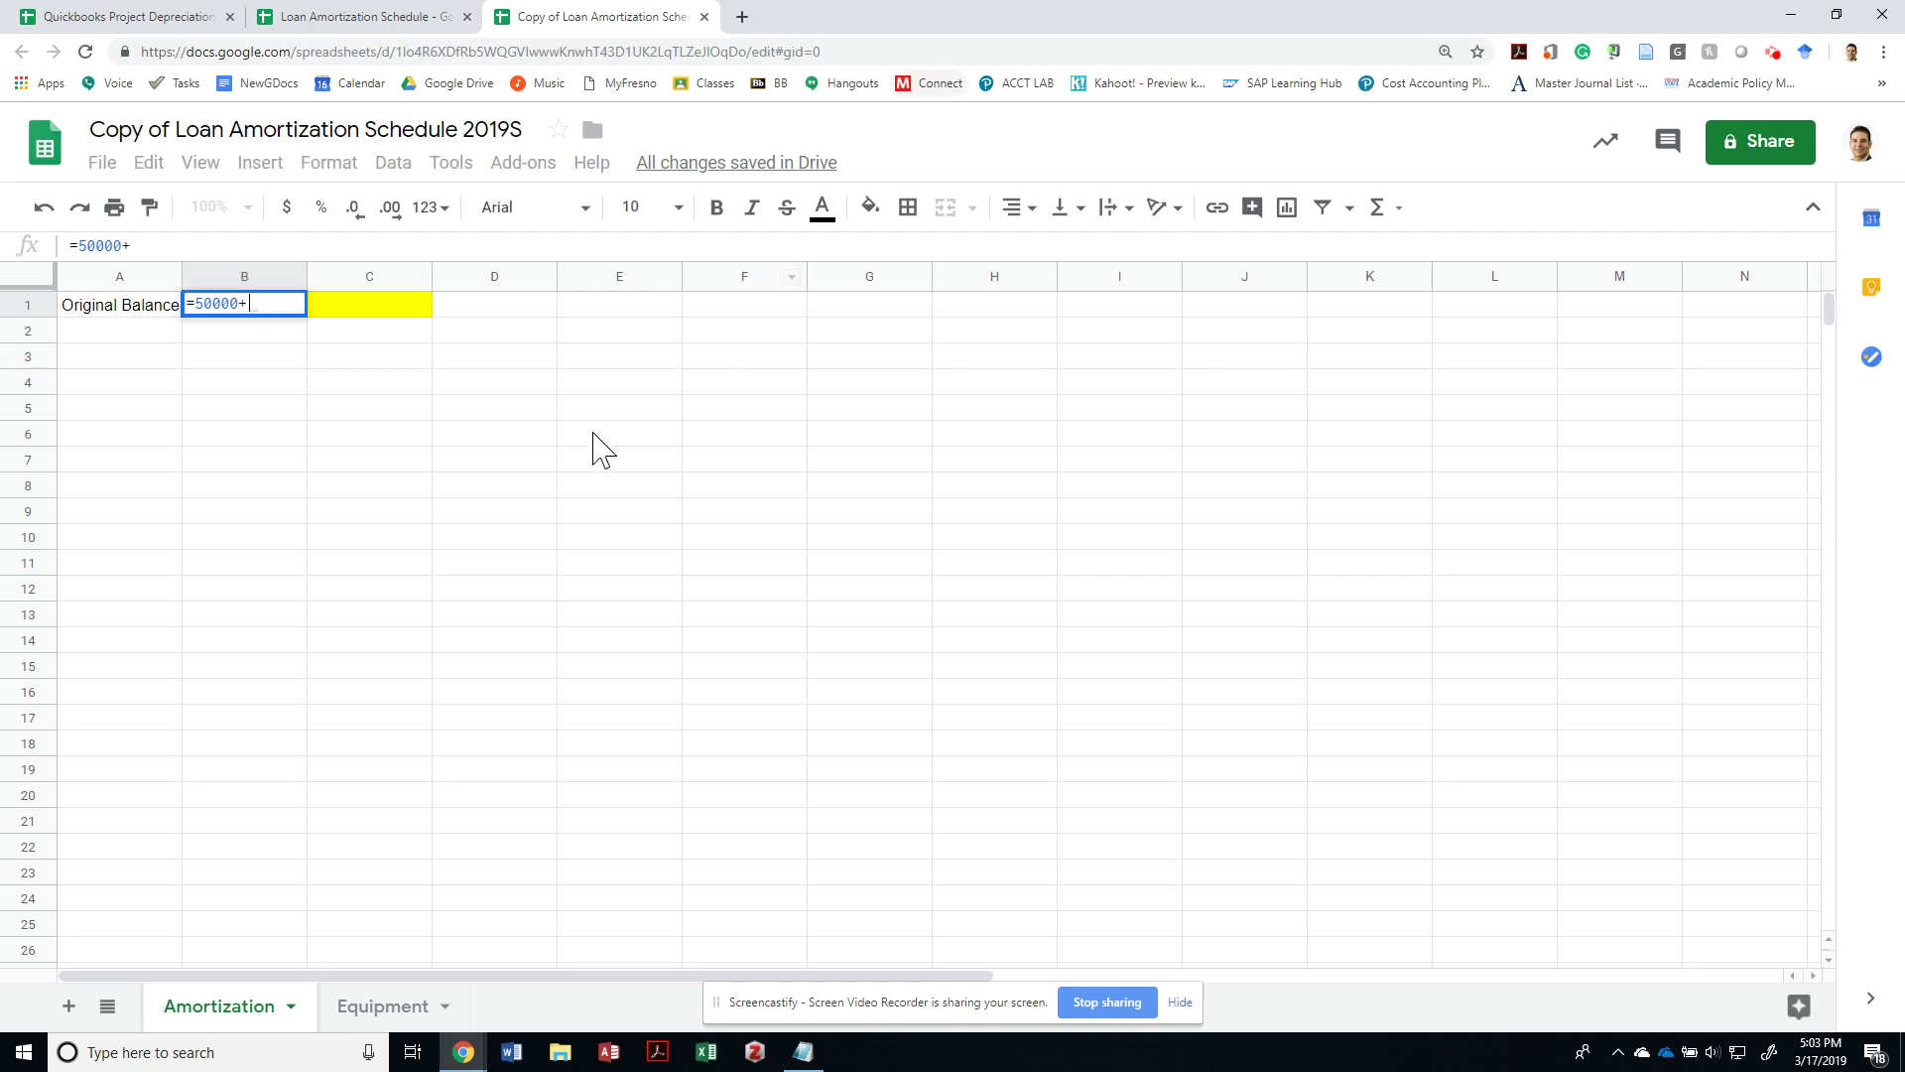
click(390, 312)
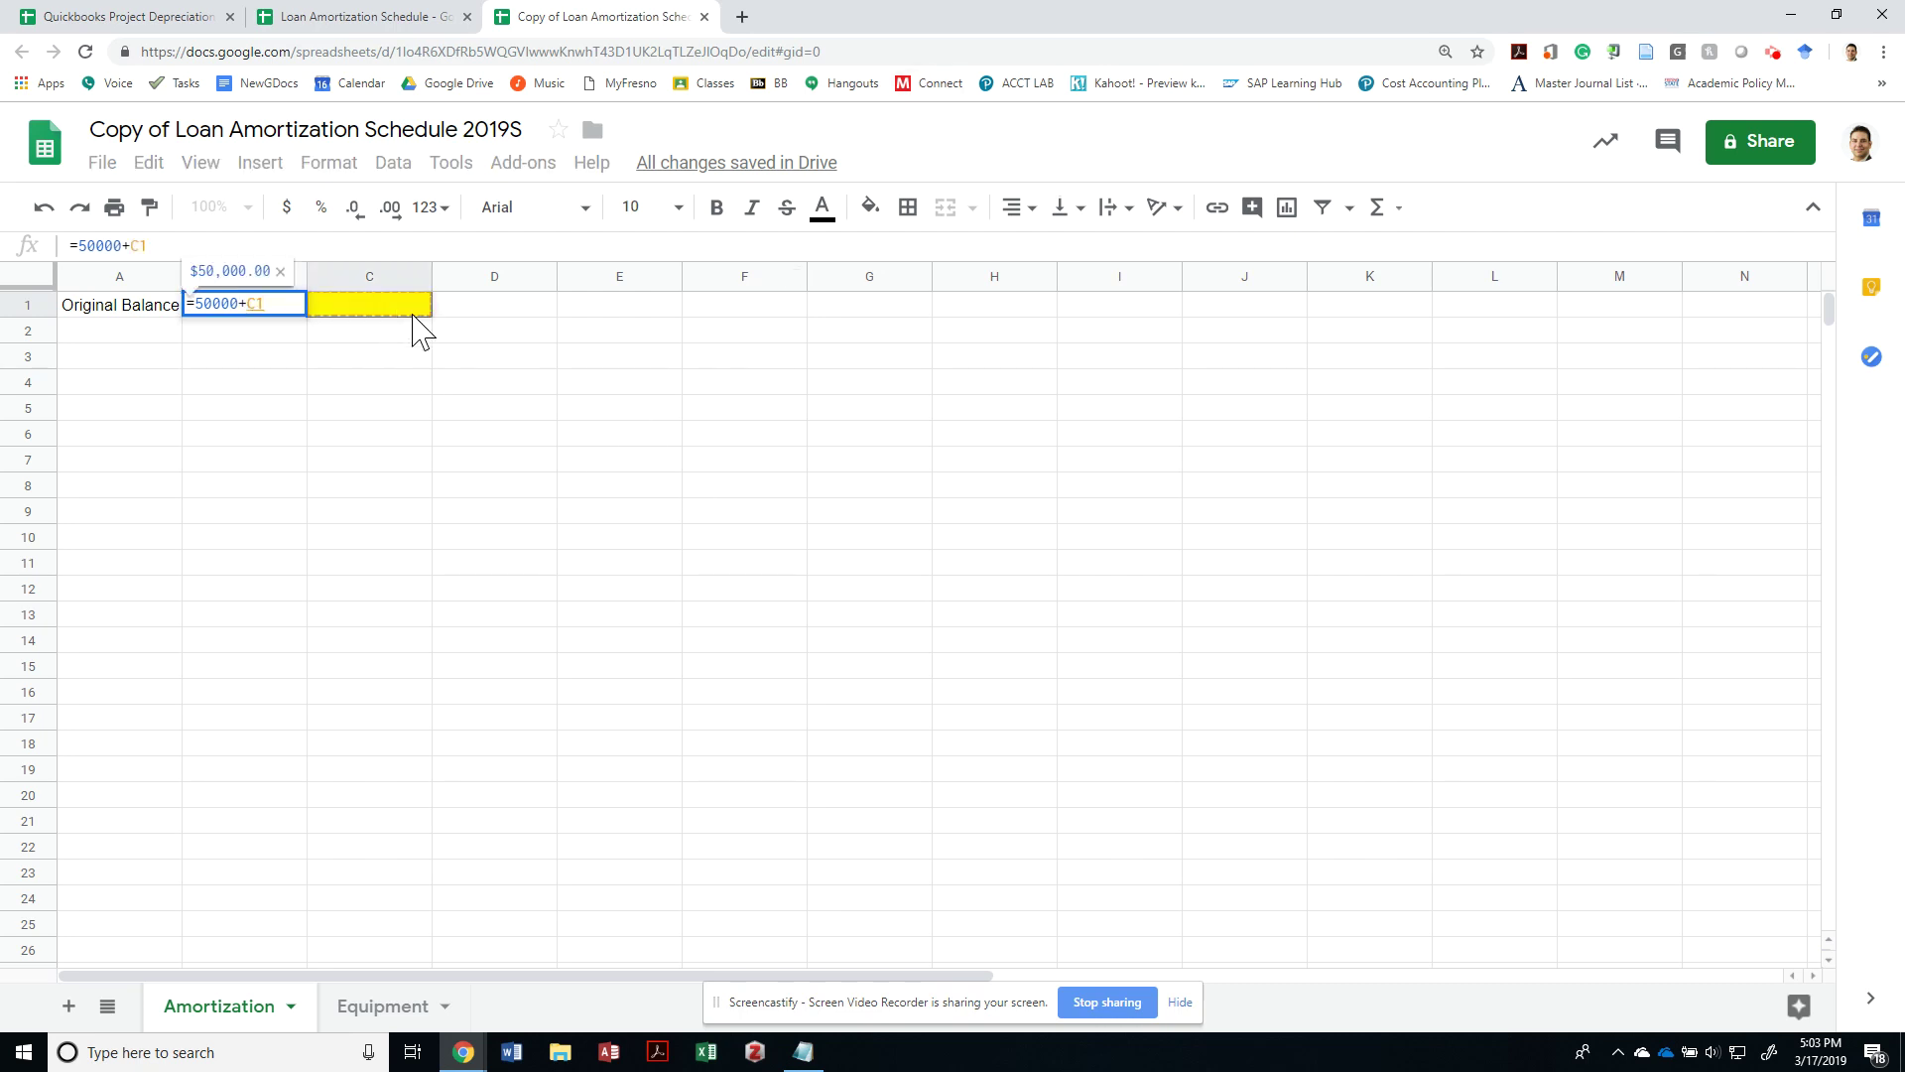
key(shift+Tab)
key(Right)
key(Right)
Enter the ID digits 9999 in C1, as the assignment instructs, and bold the balance in B1
key(alt+Tab)
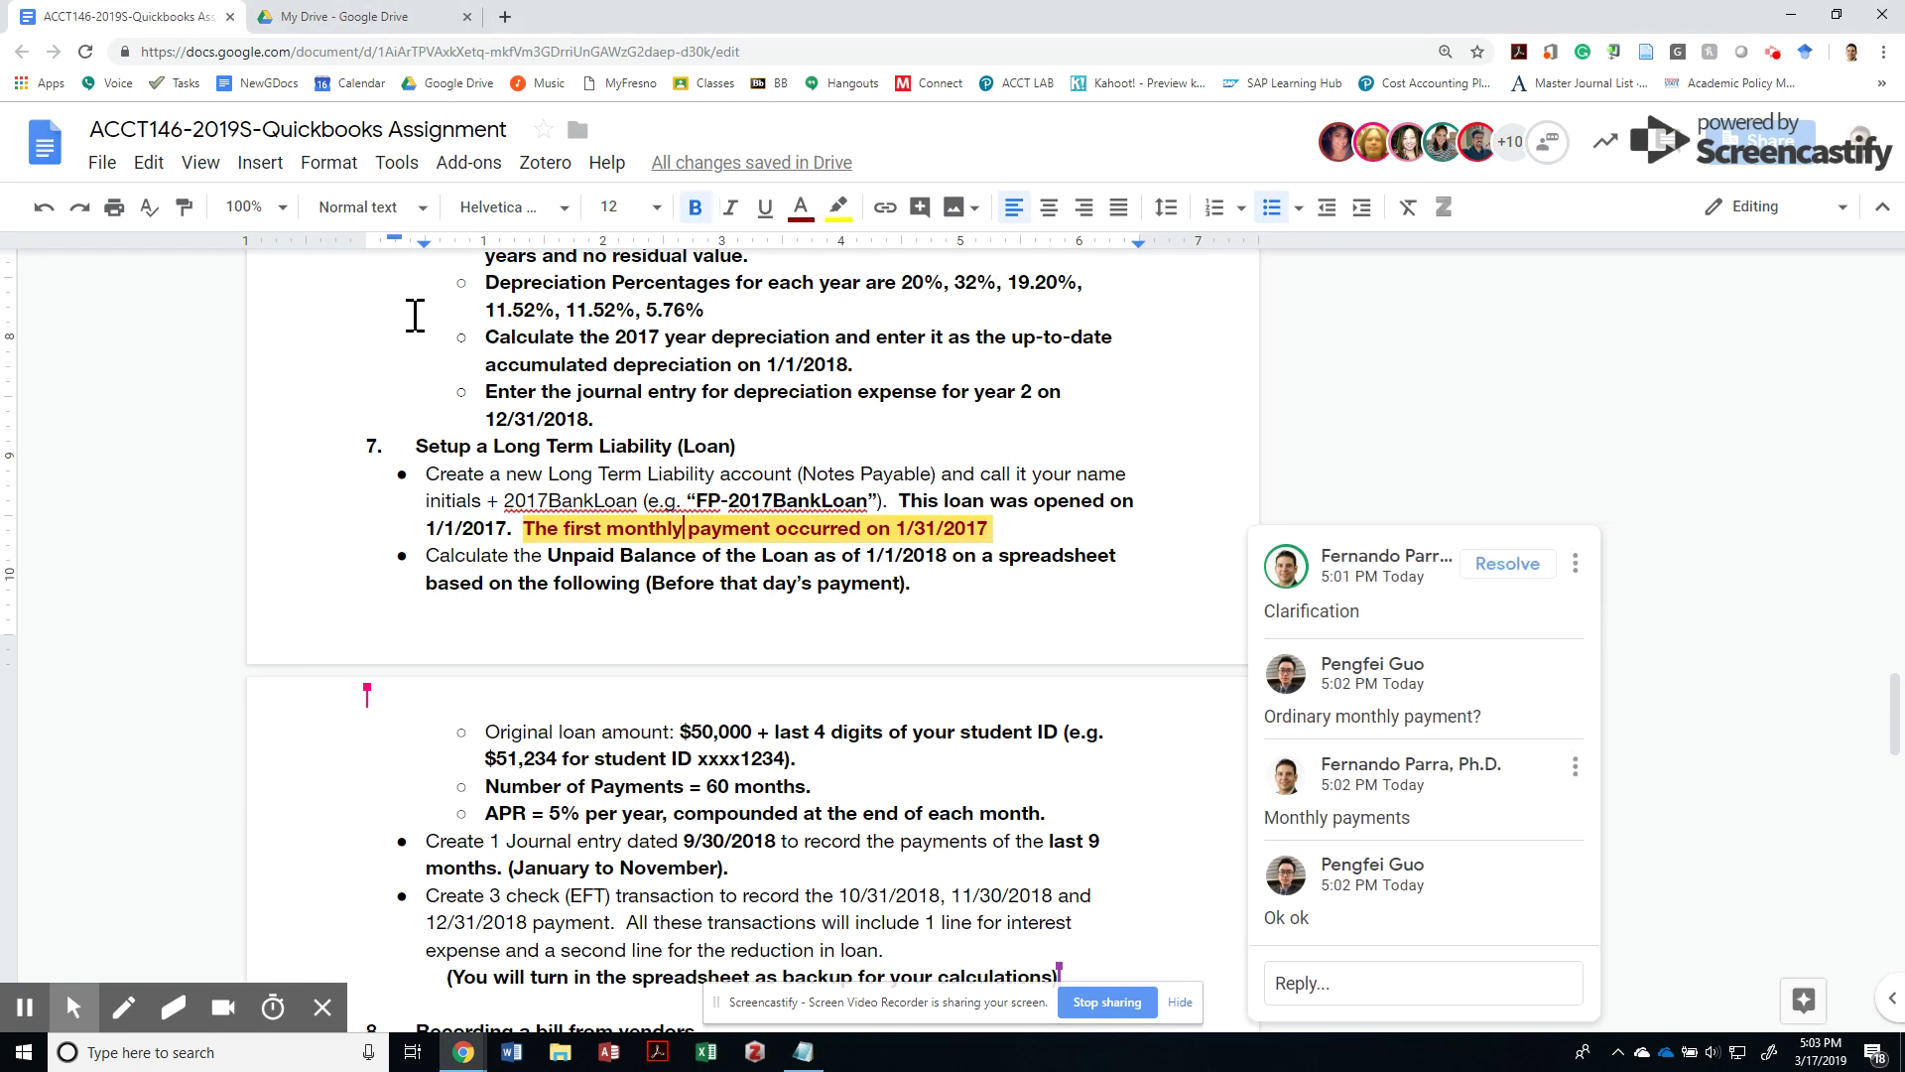
key(Down)
key(Down)
key(Down)
key(Down)
key(Down)
key(Down)
key(Down)
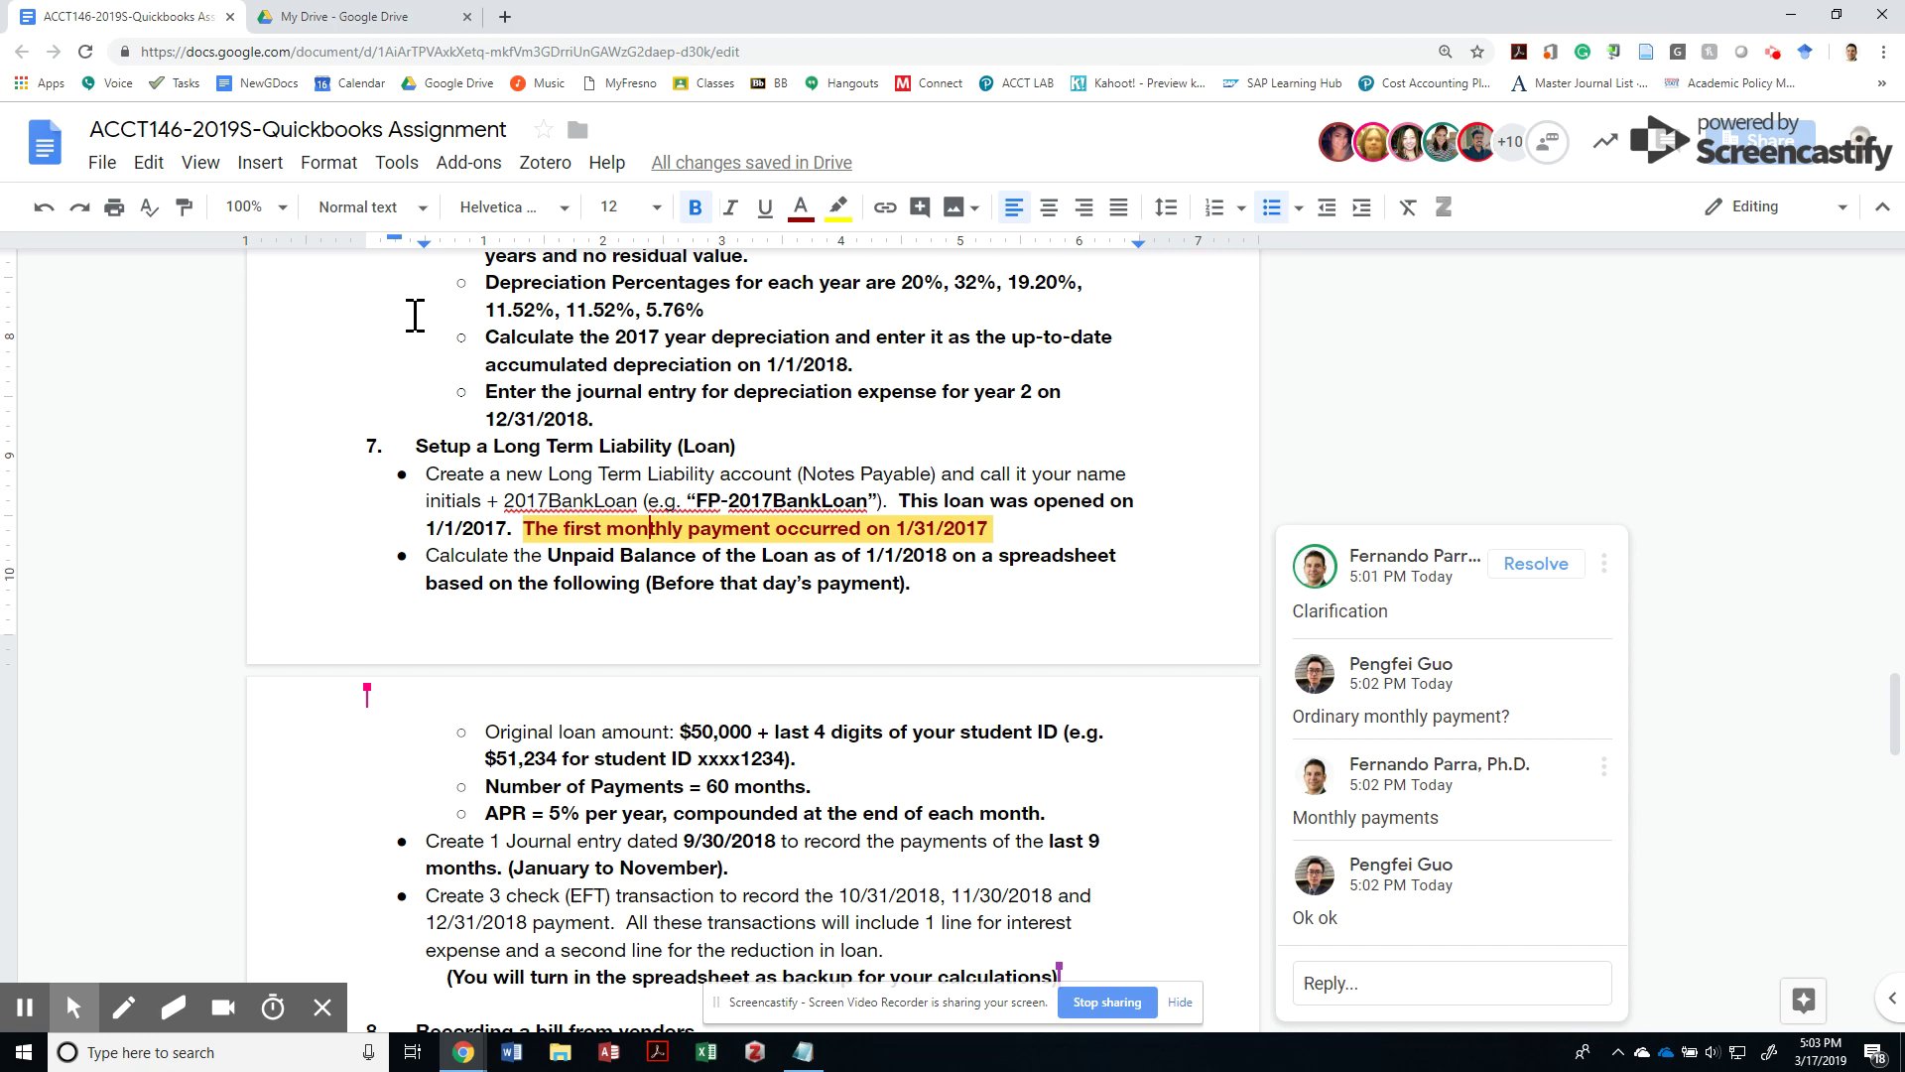
key(Up)
key(Right)
key(Right)
key(Right)
key(Right)
key(Right)
key(Right)
key(Right)
key(Right)
key(Right)
key(Right)
key(Right)
key(Right)
key(Right)
key(Right)
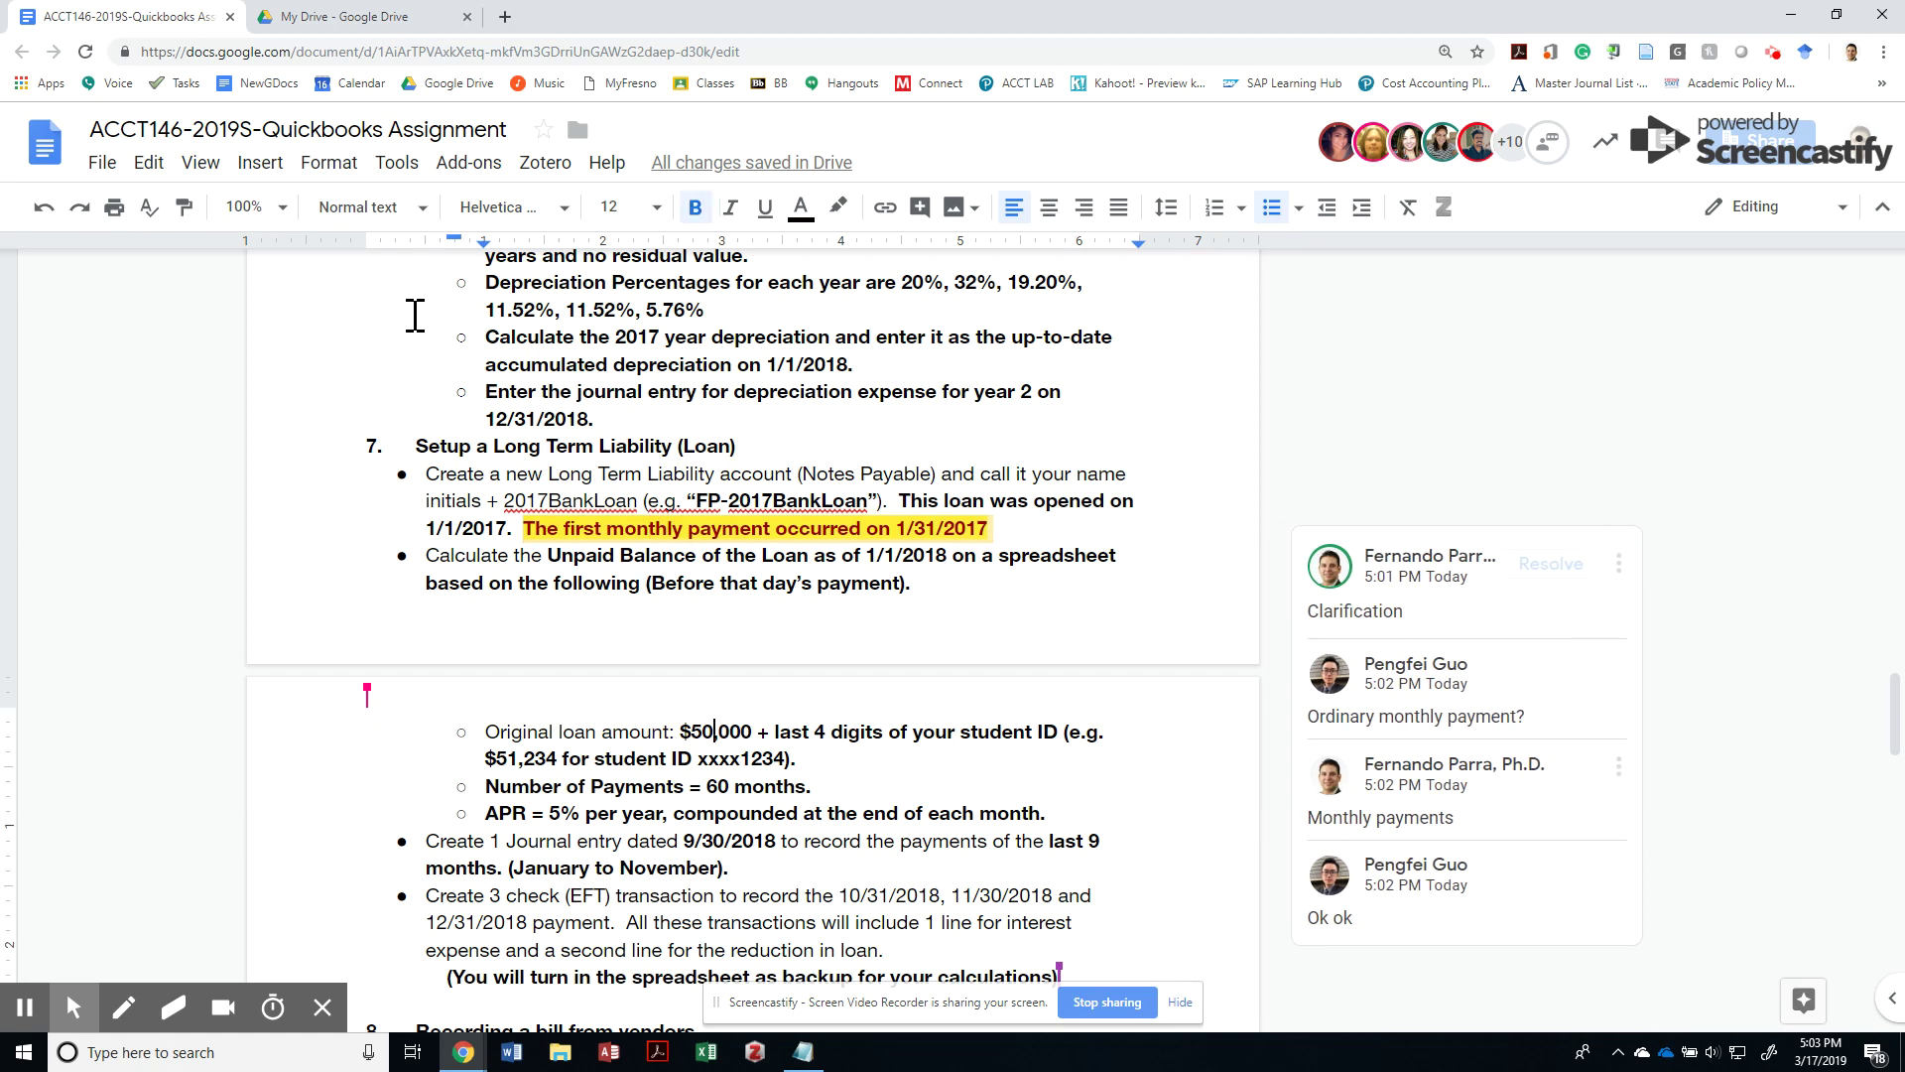
key(shift+End)
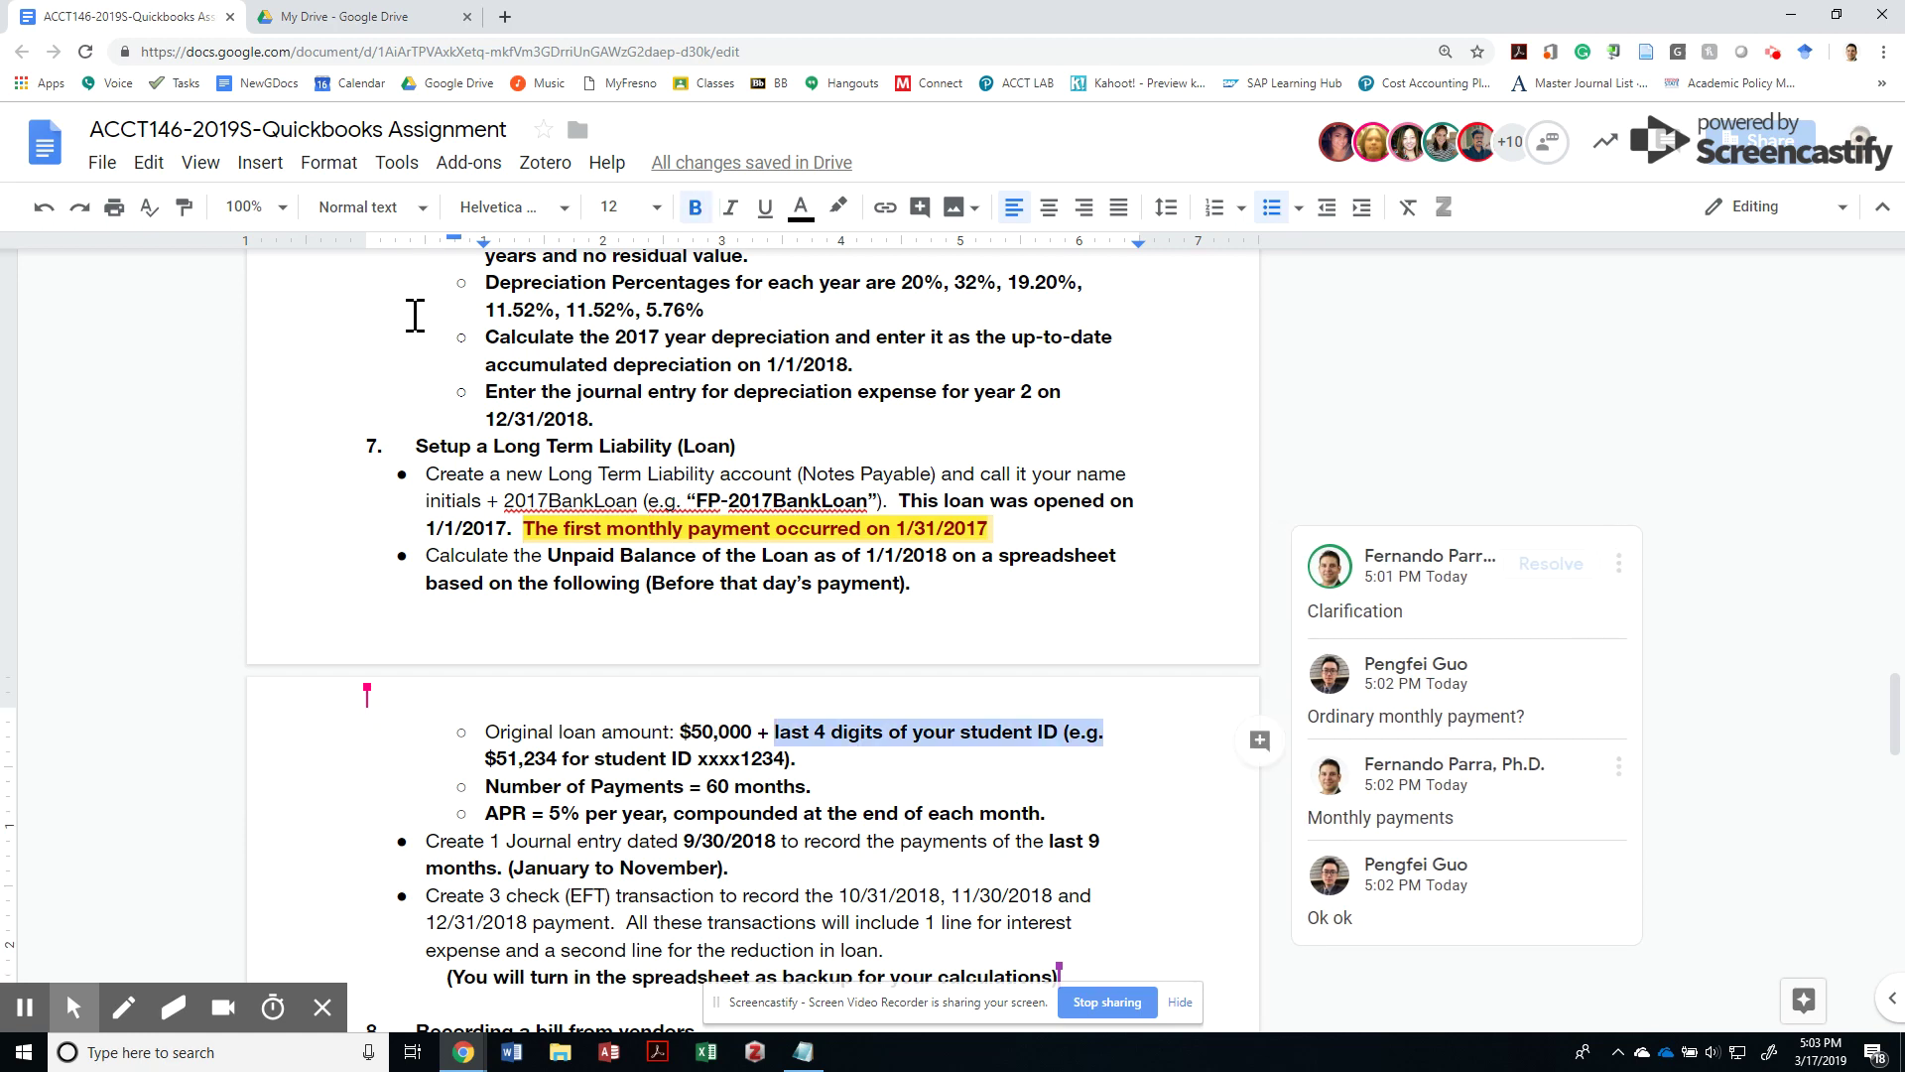
key(alt+Tab)
text(9999)
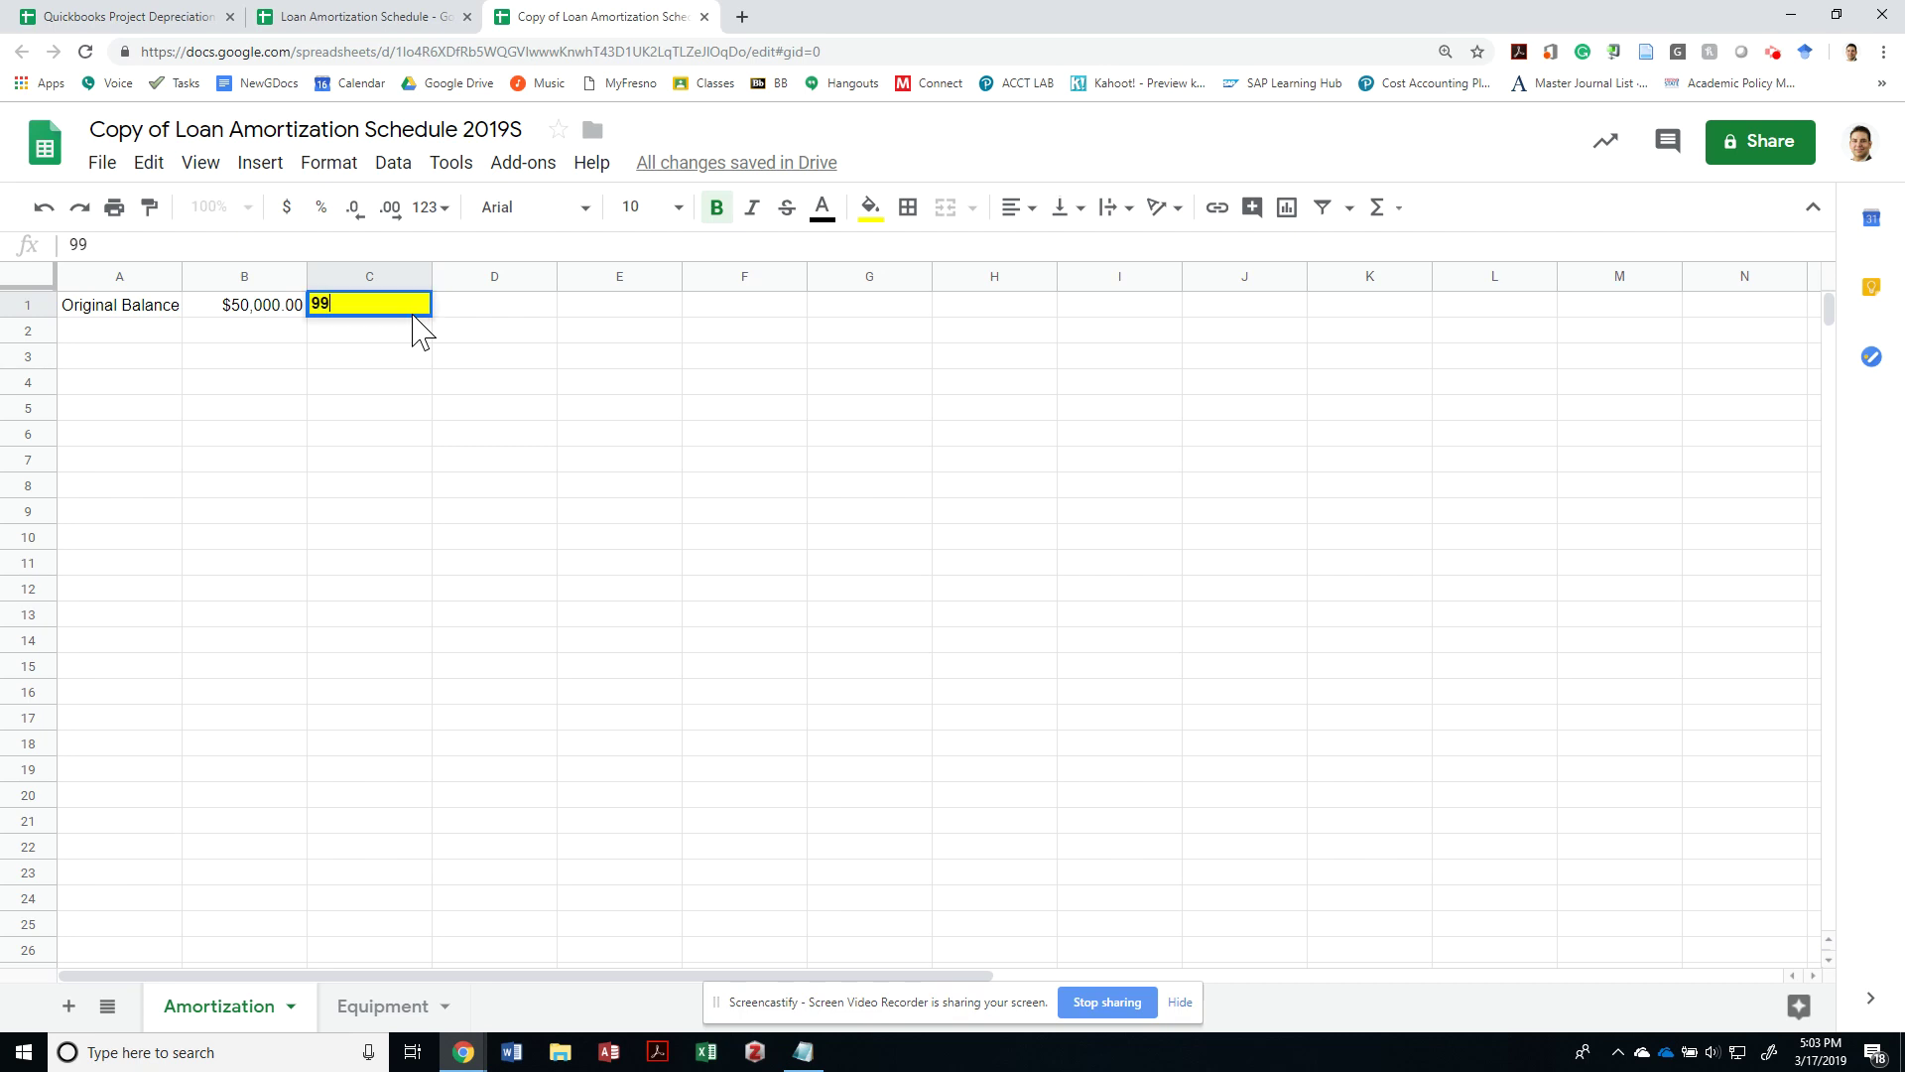
key(Return)
key(Up)
key(Left)
key(ctrl+b)
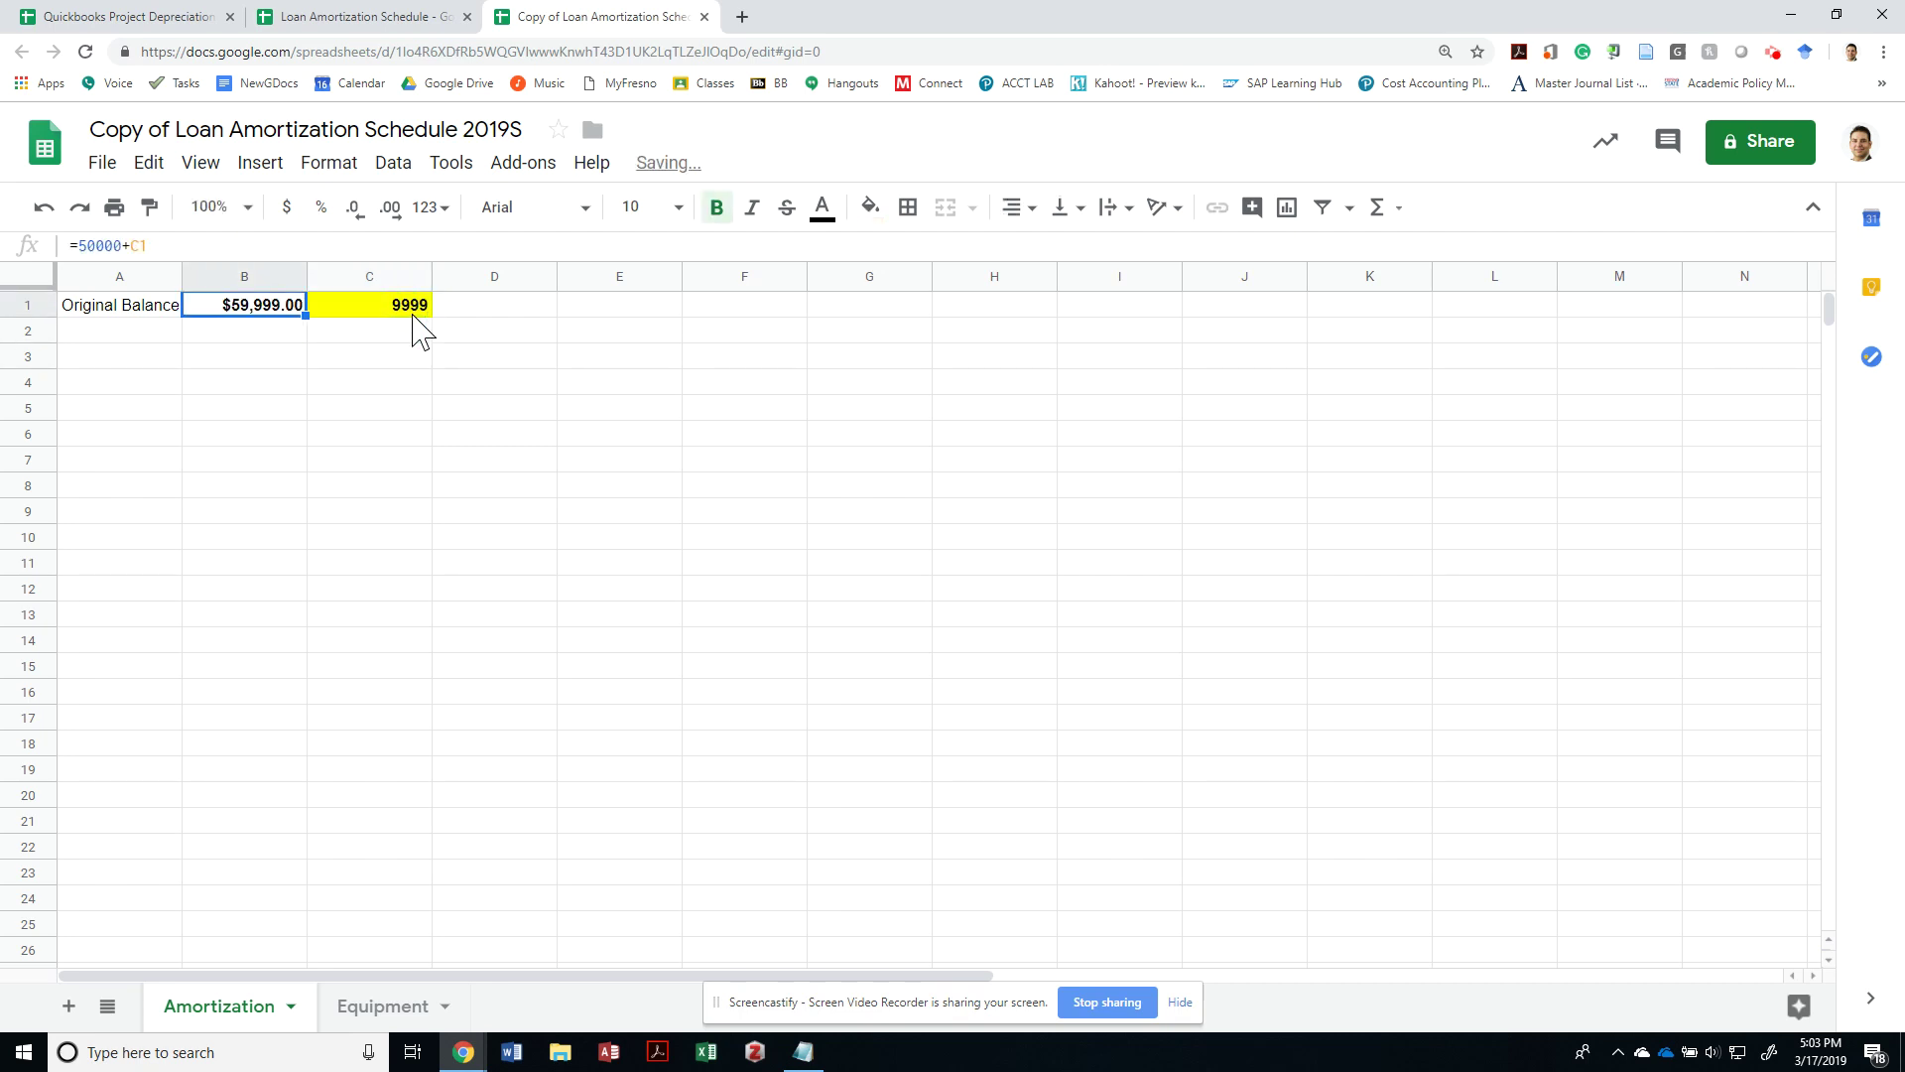
Add a 'Loan Date' label in E1 with 1/1/2017 in F1
key(Right)
key(Right)
key(Right)
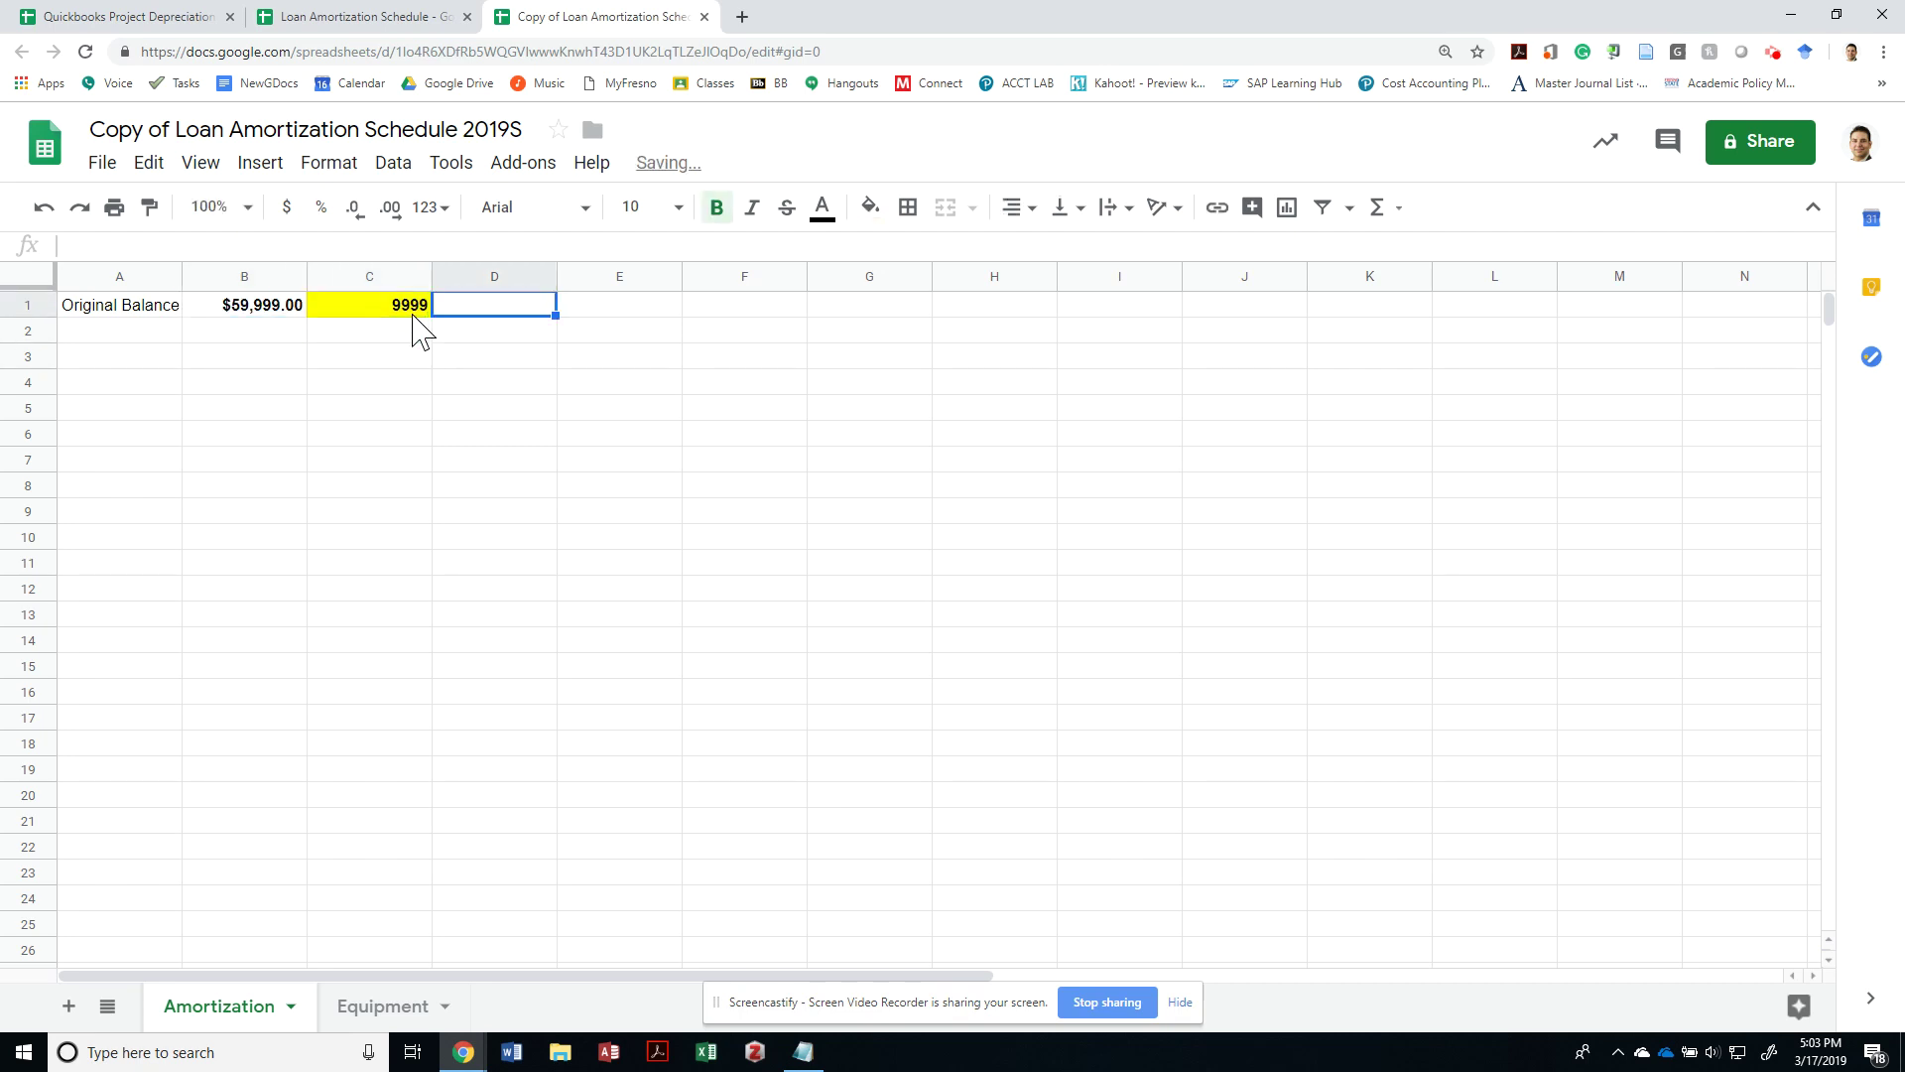
text(Loan Date)
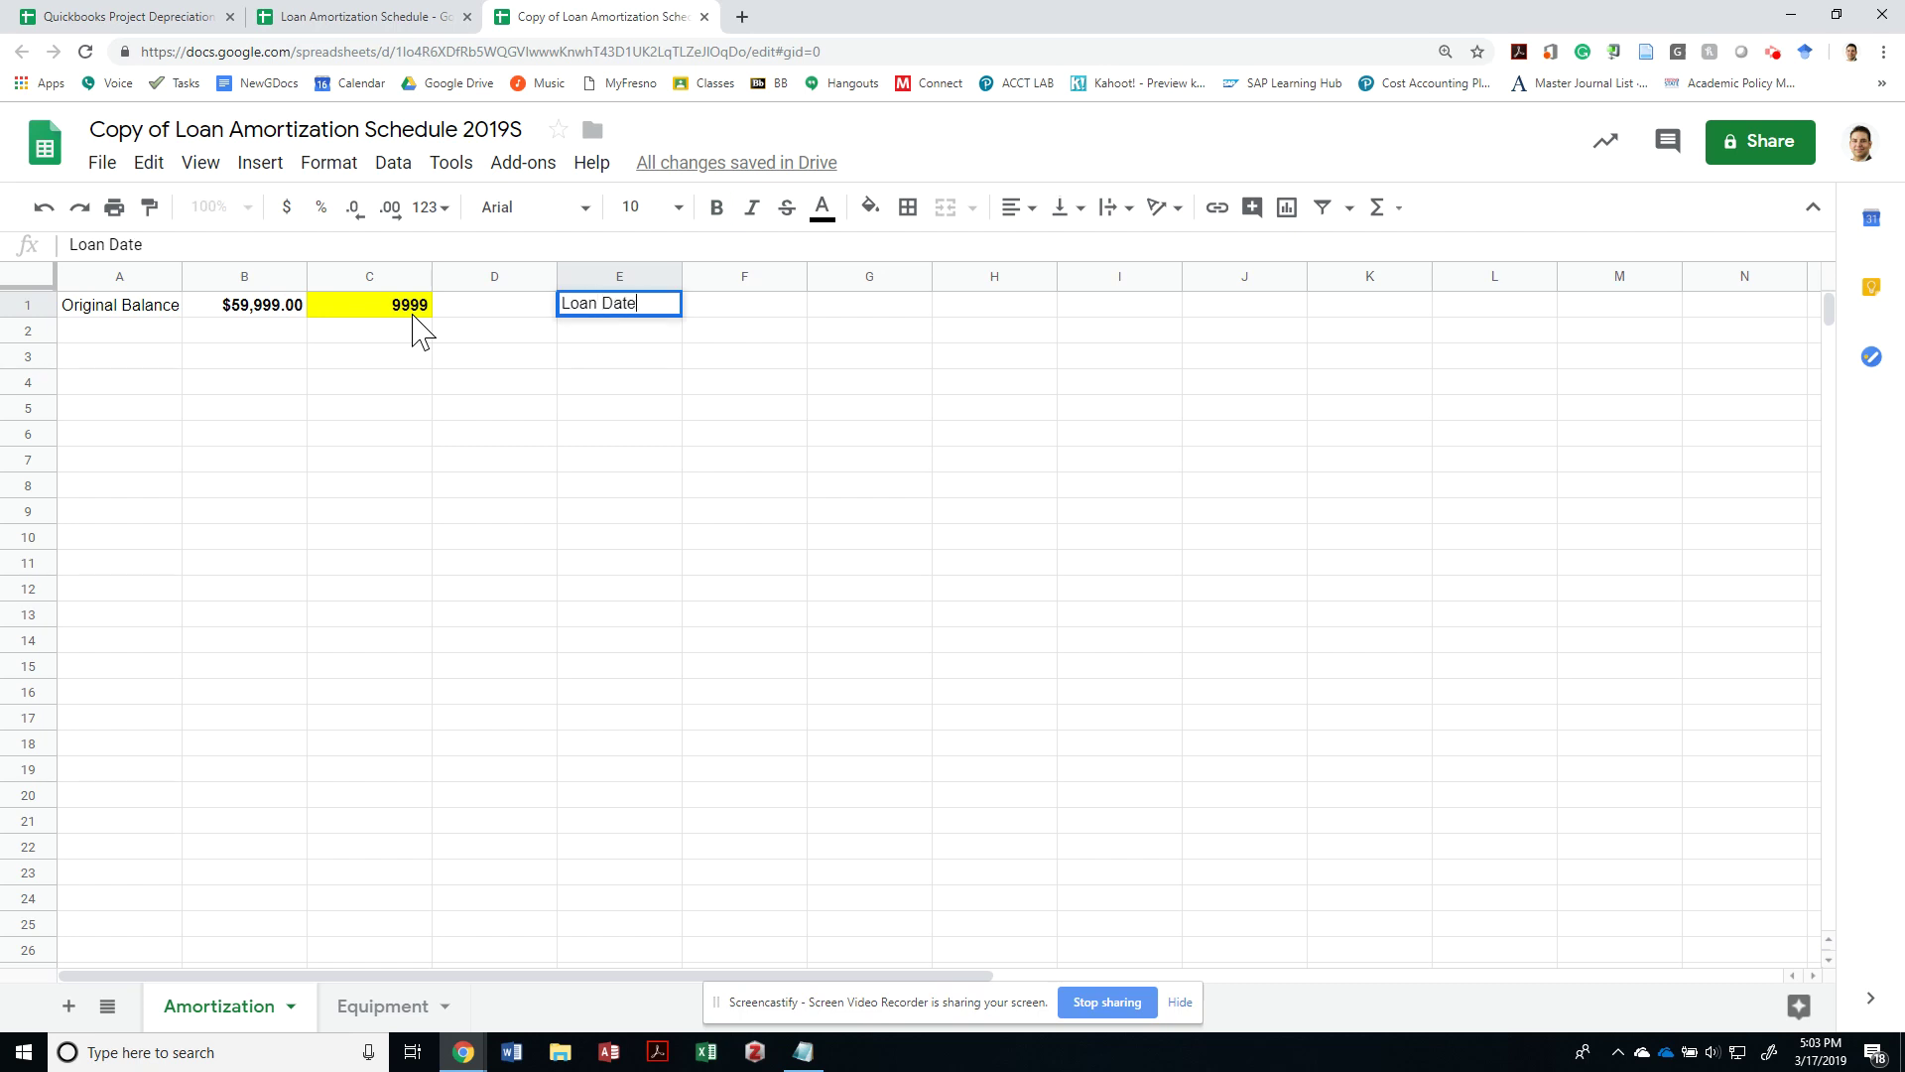
key(Tab)
text(1/1/2017)
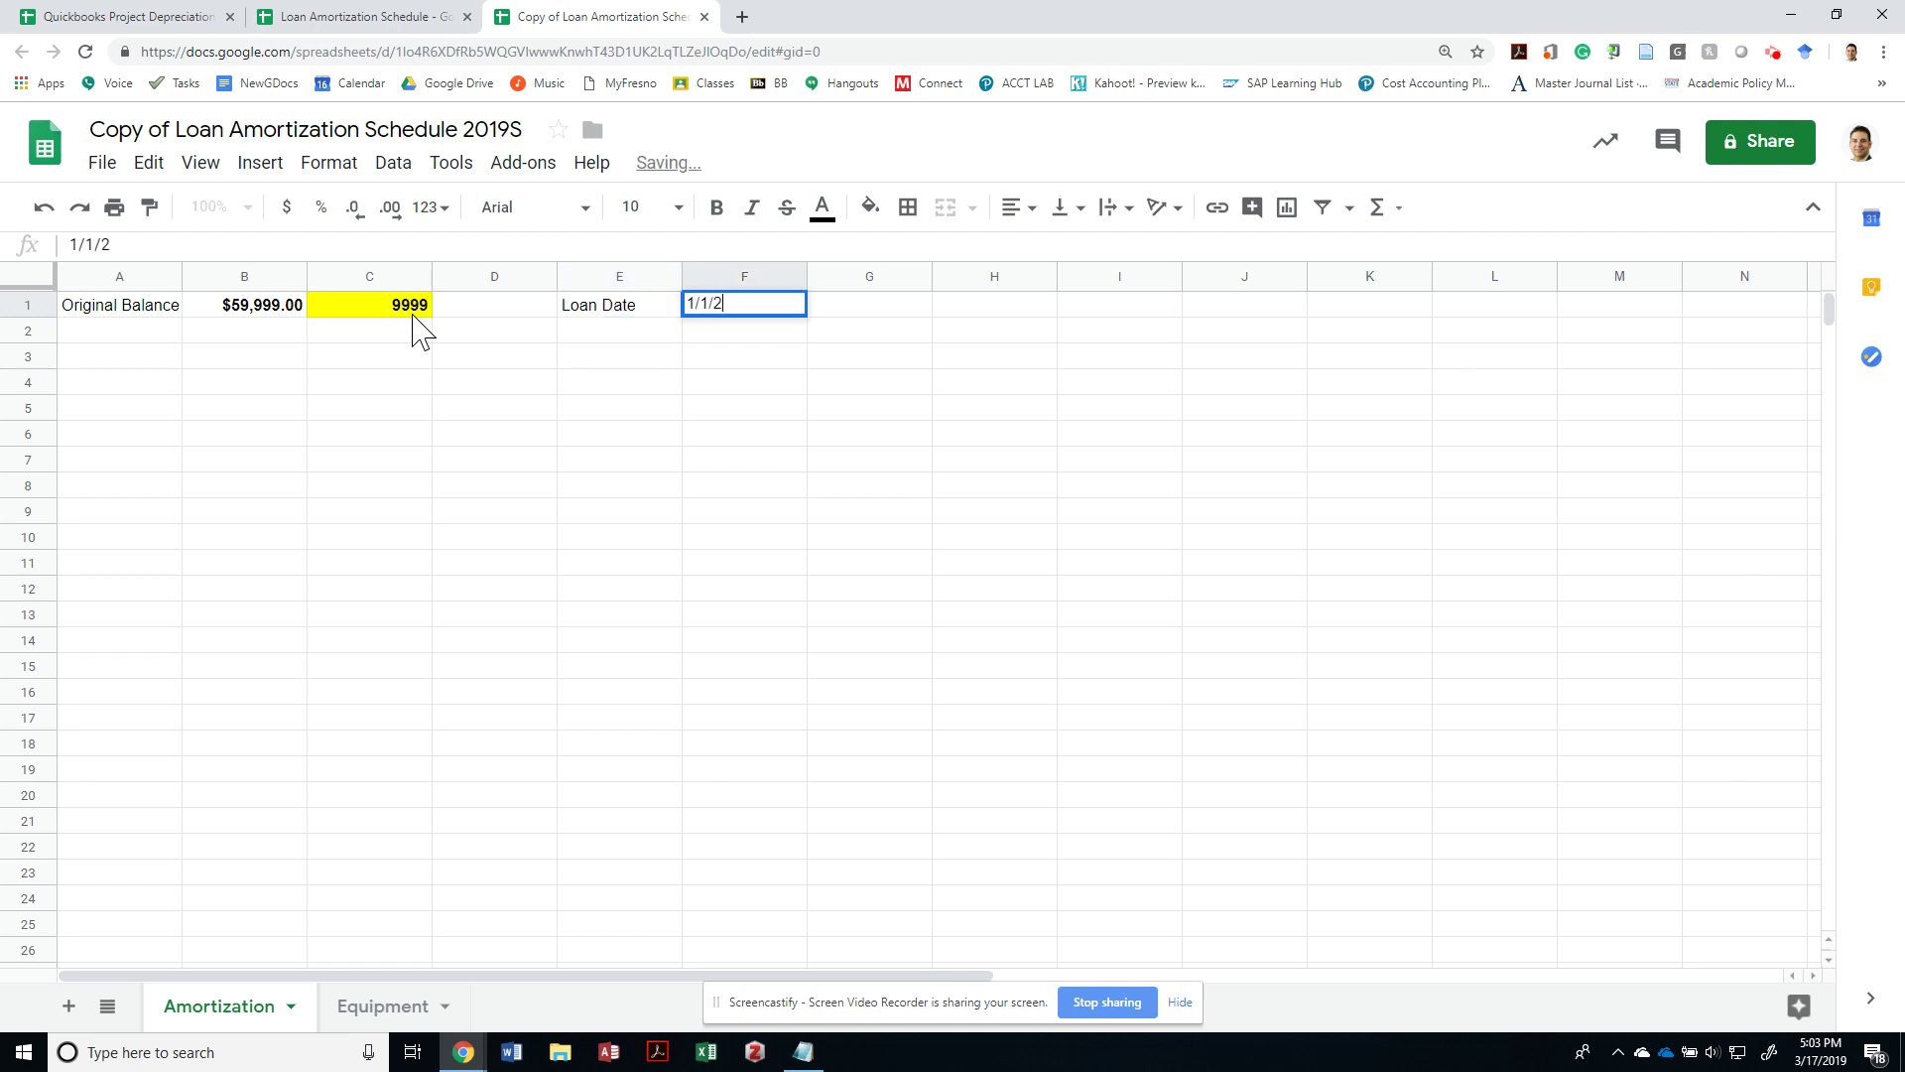
key(Return)
key(Left)
key(Left)
key(Left)
key(Left)
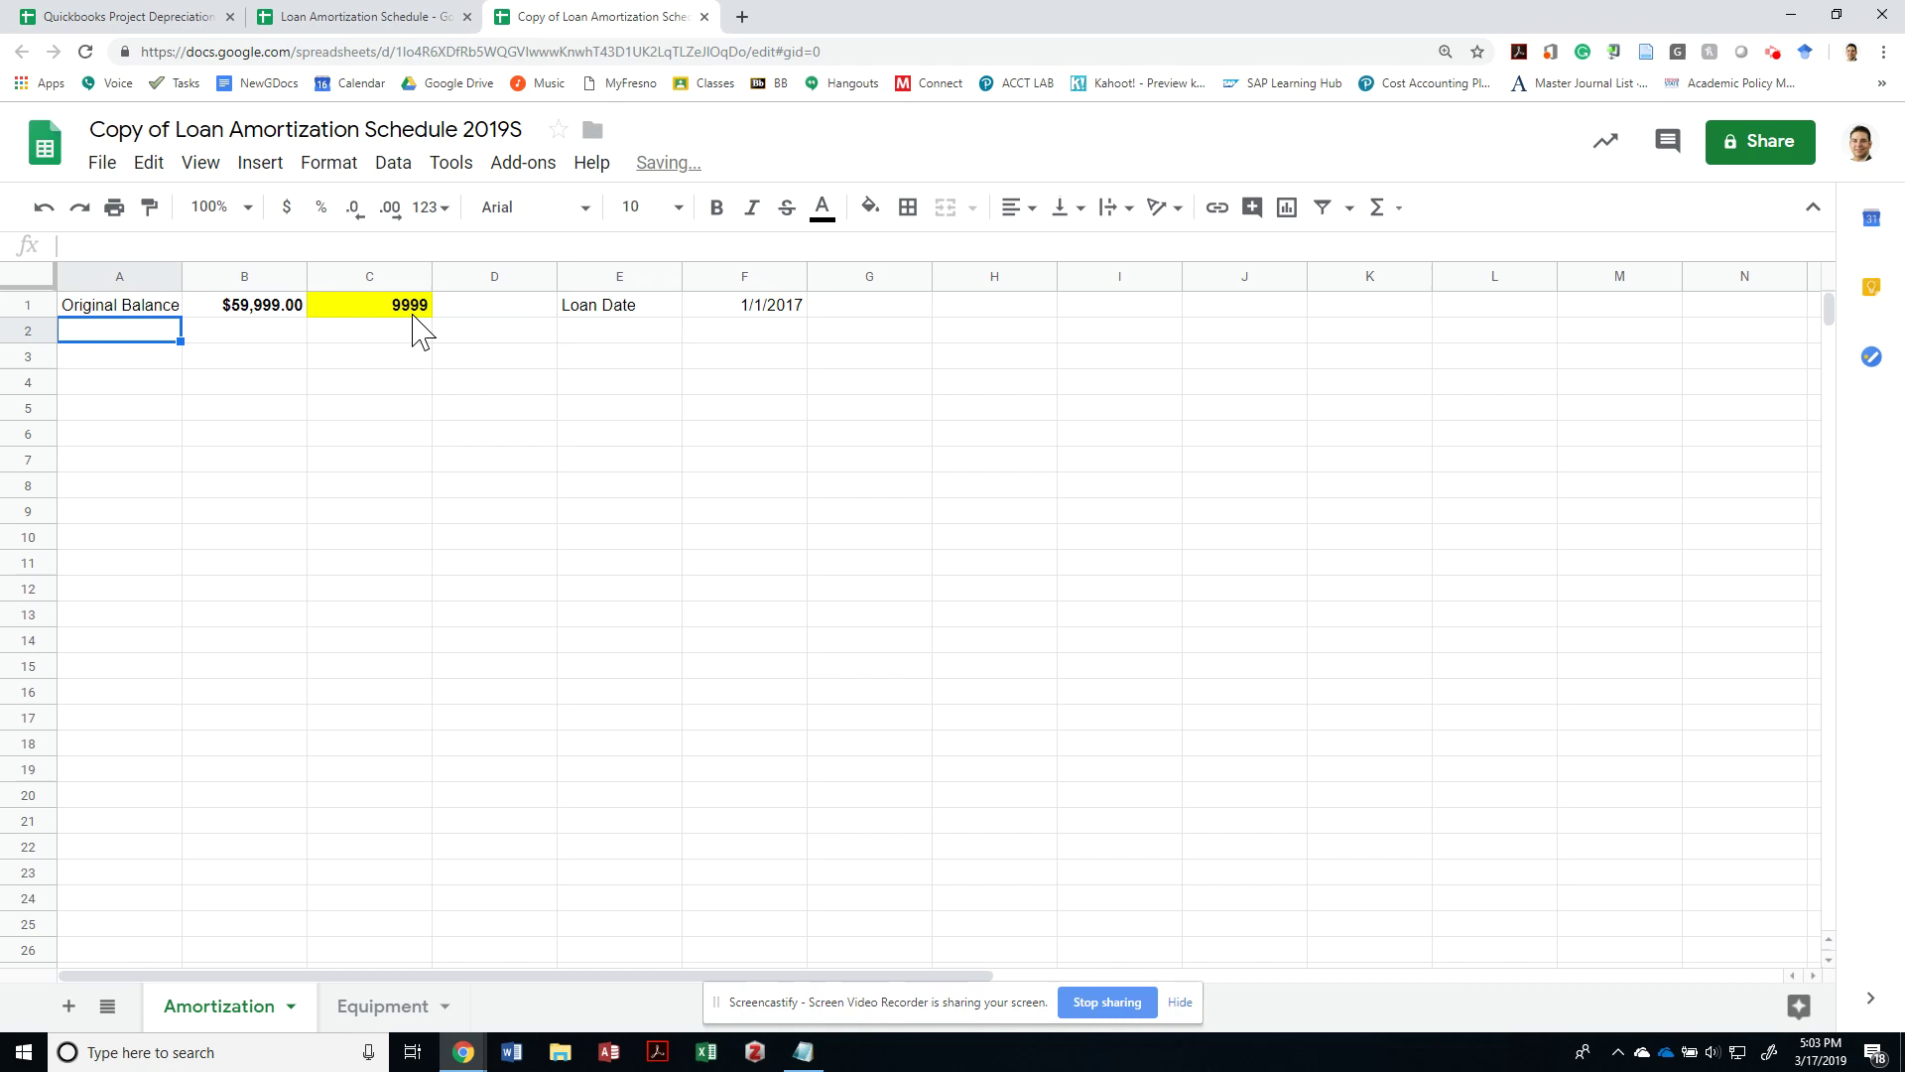
key(Return)
Label A2 'Interest Rate' and enter the 5% APR from the assignment in B2
text(Interest Rate)
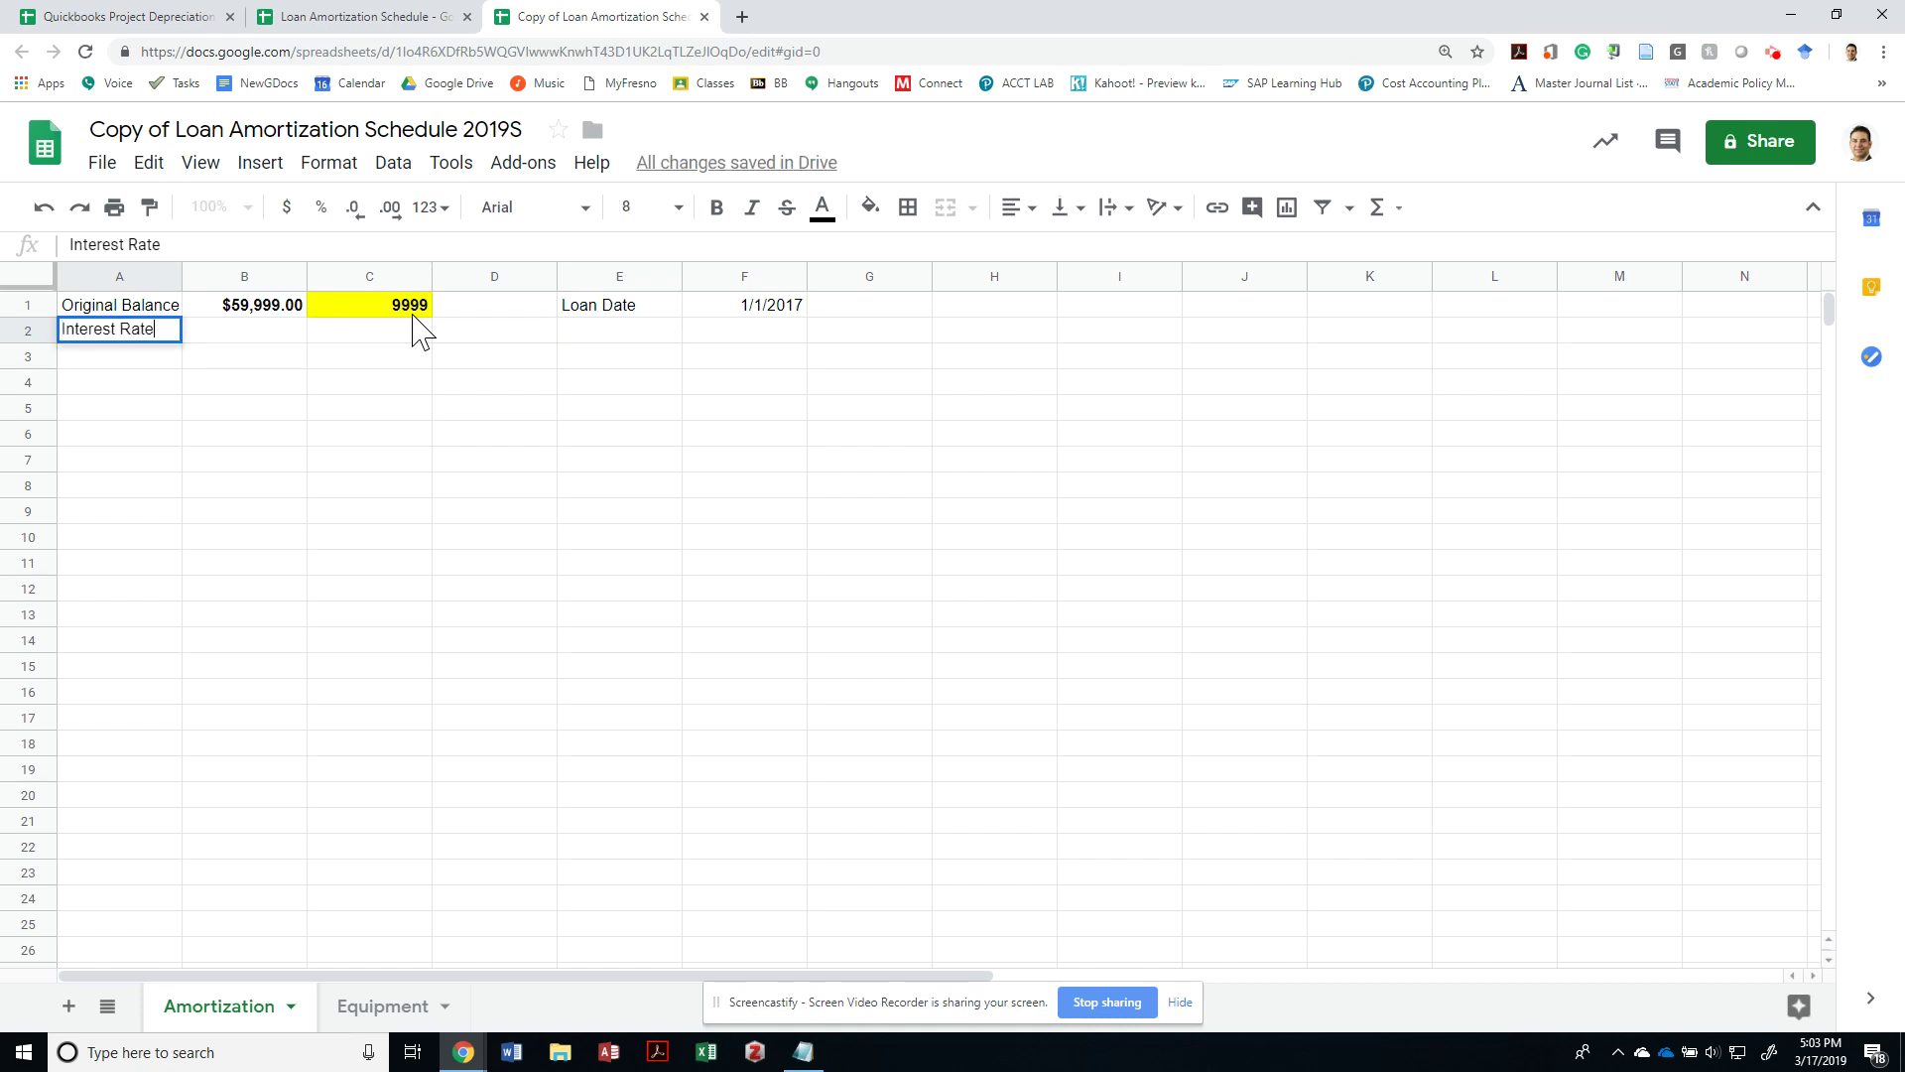
key(Return)
key(alt+Tab)
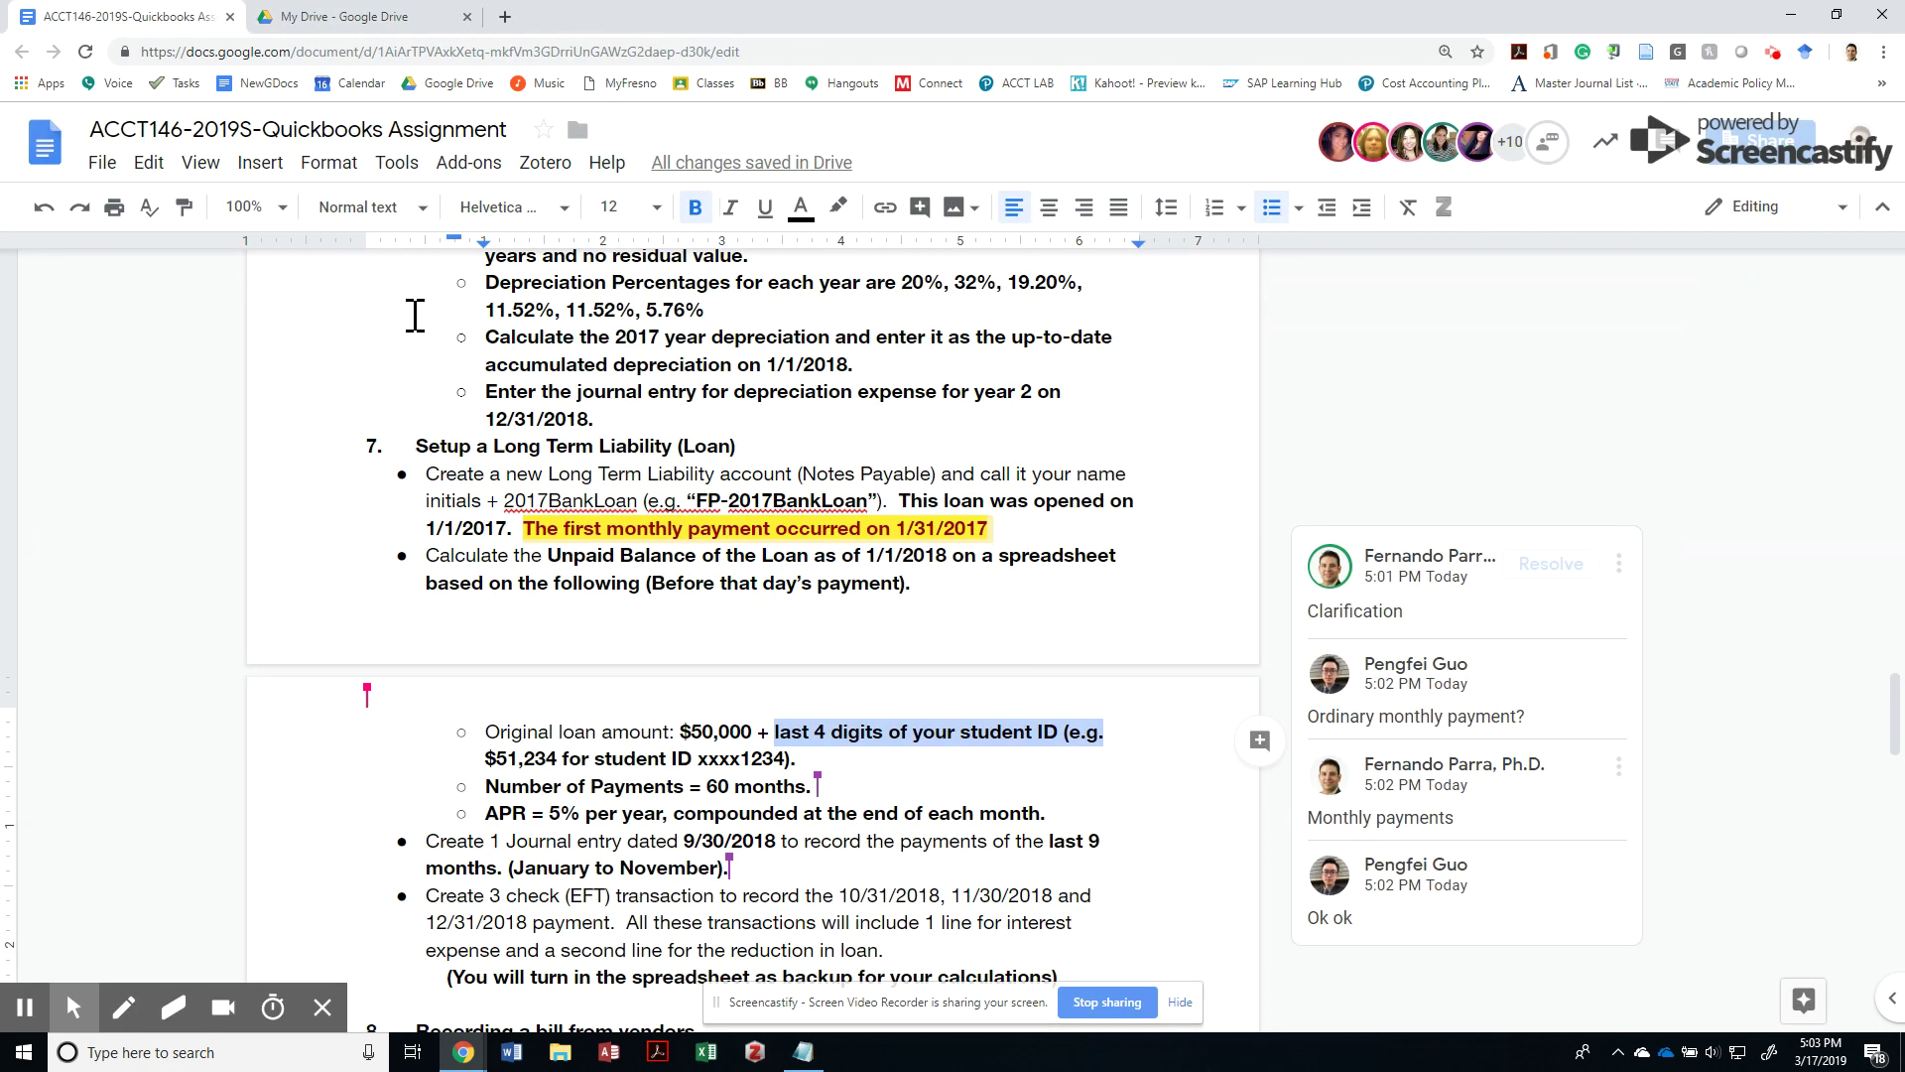
key(Down)
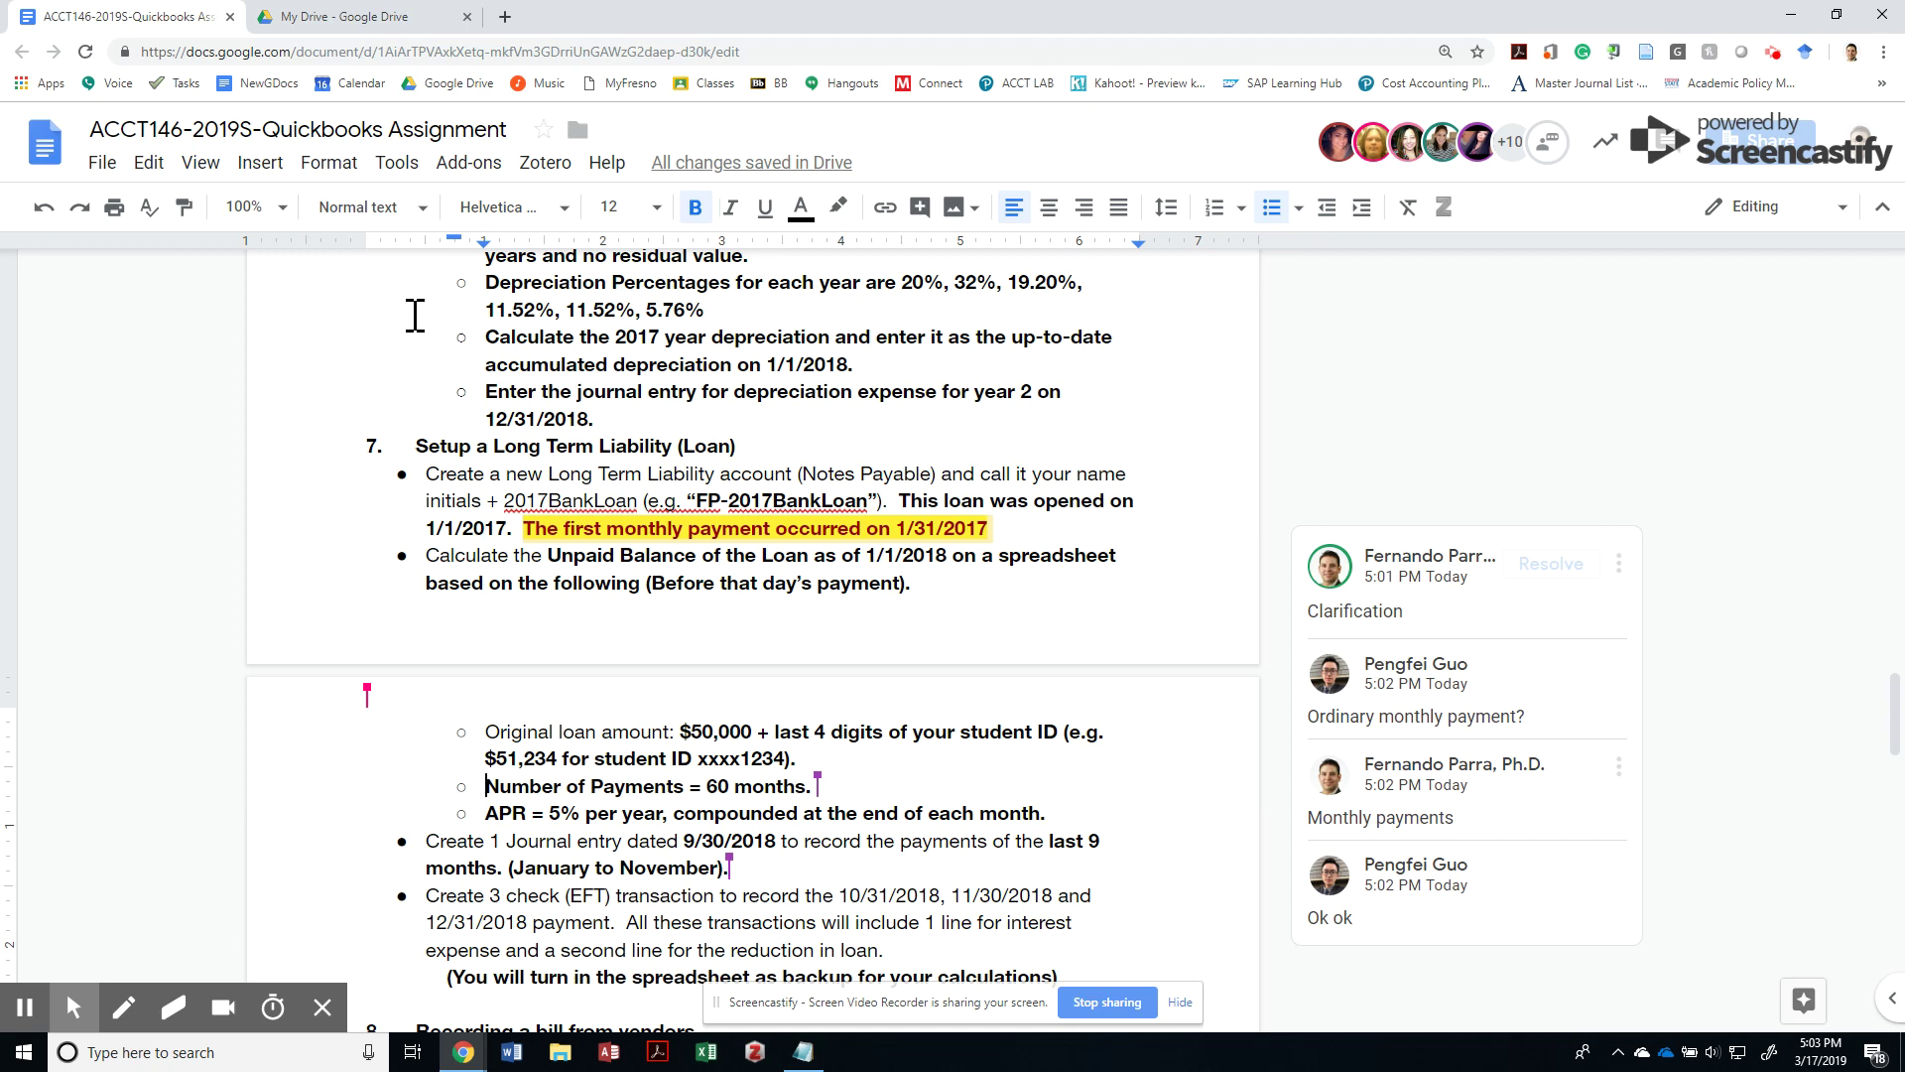
key(ctrl+shift+Right)
key(ctrl+shift+Right)
key(ctrl+shift+Right)
key(ctrl+shift+Right)
key(ctrl+shift+Right)
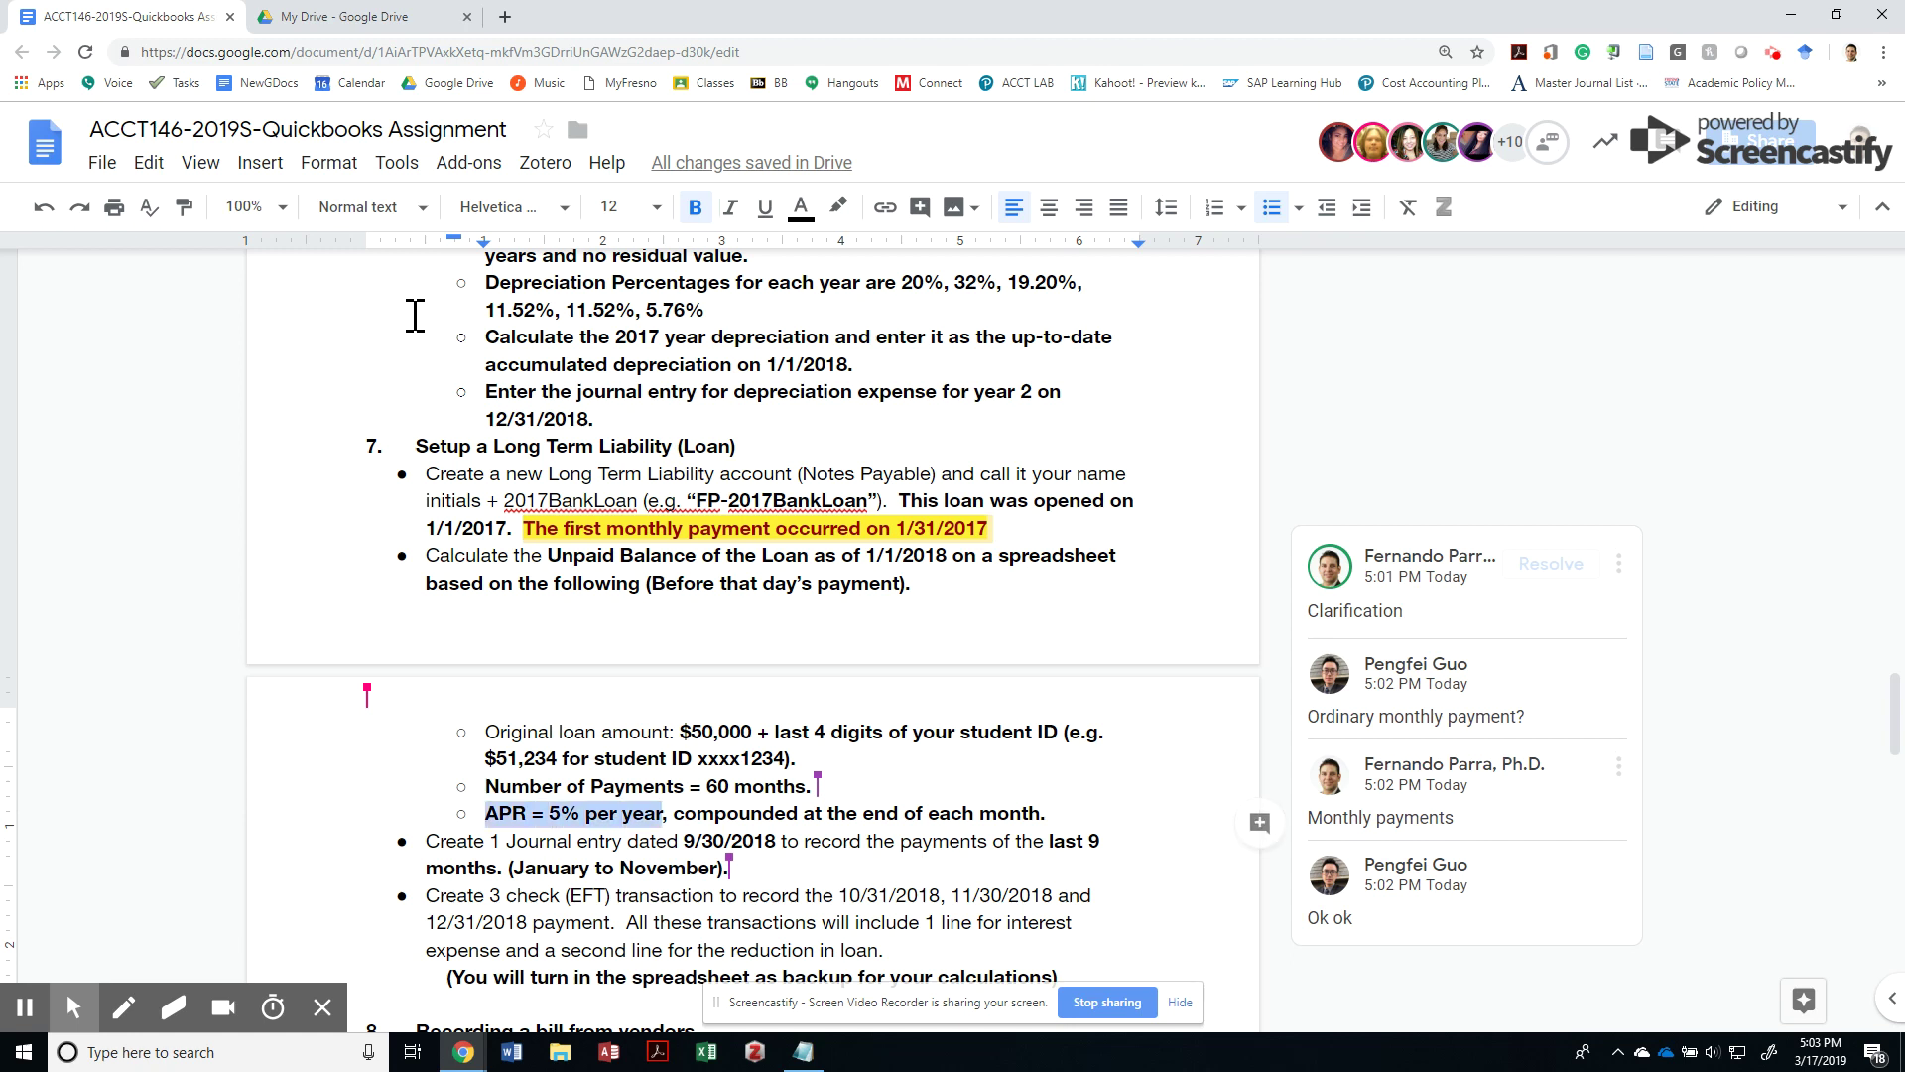
key(alt+Tab)
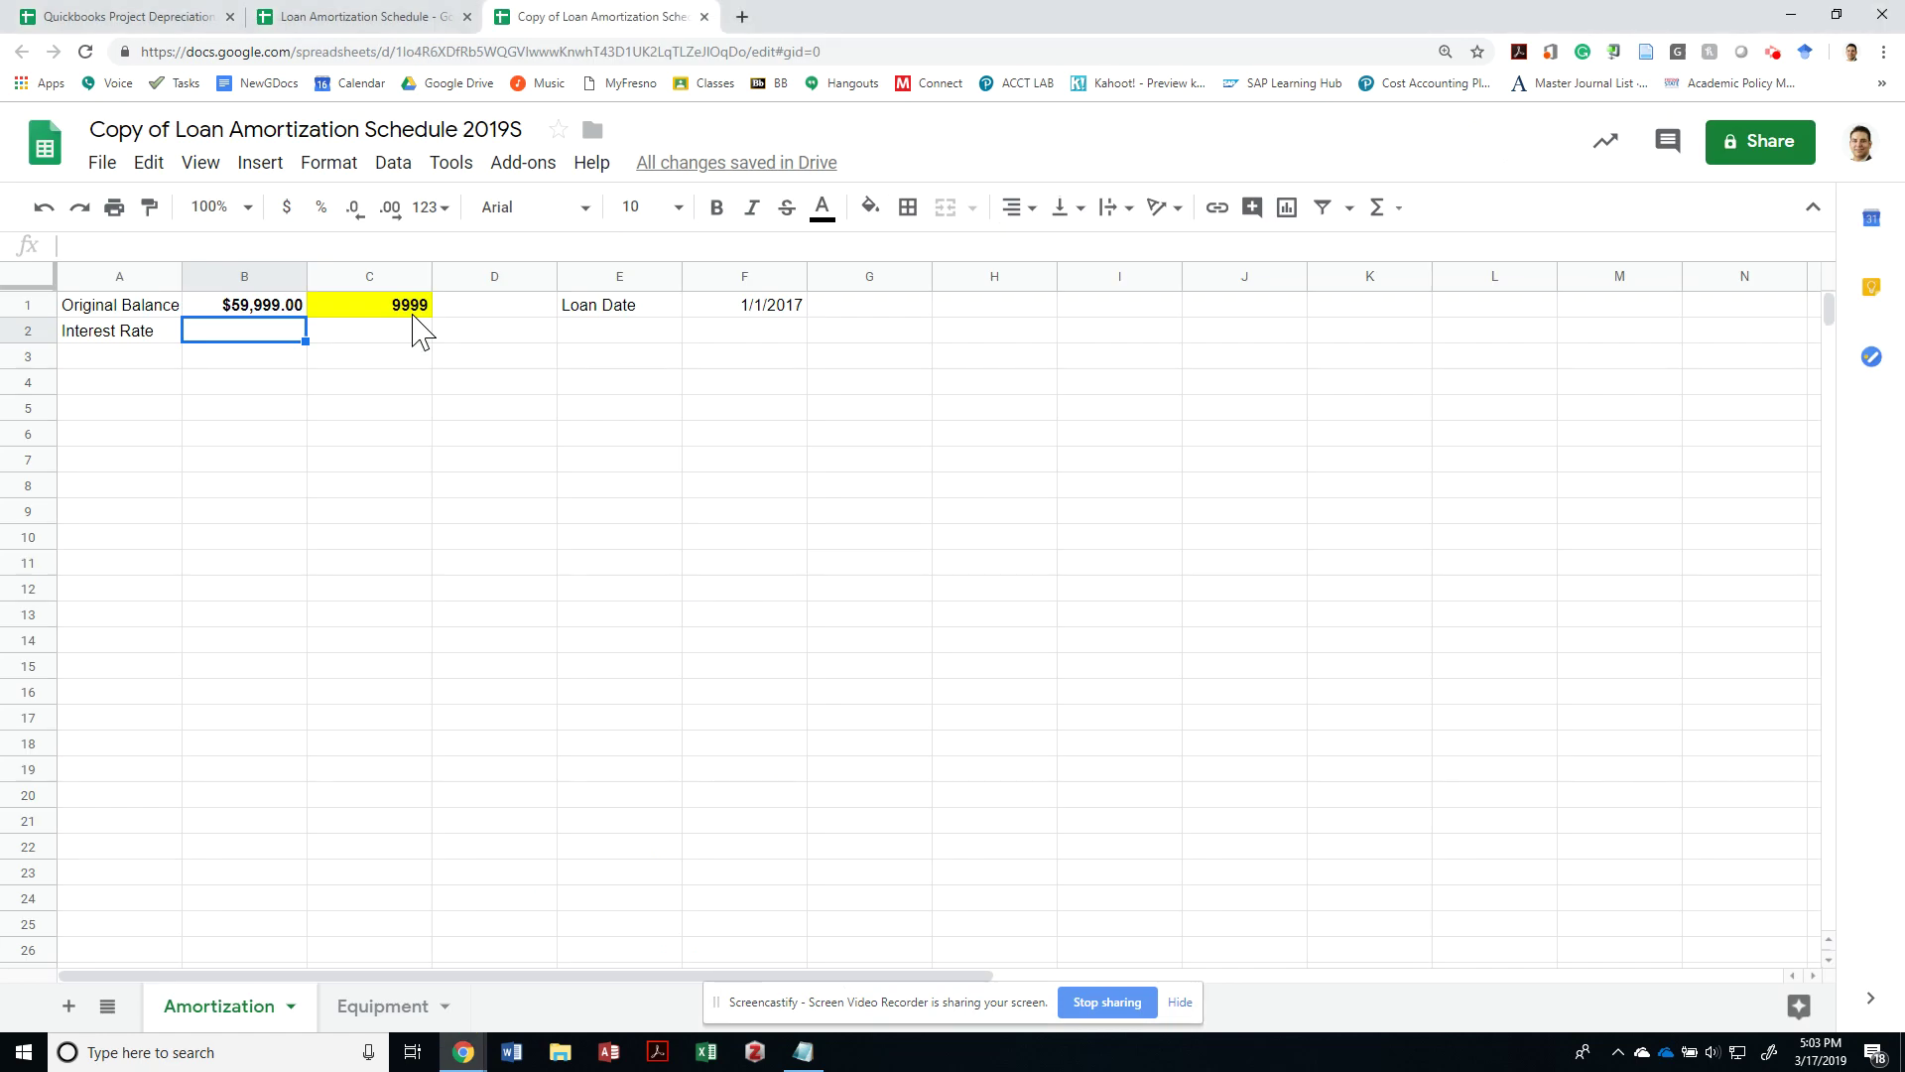
text(5%)
key(Return)
Remove the extra percent sign from the 5% rate and make it bold
key(Up)
key(Left)
key(Right)
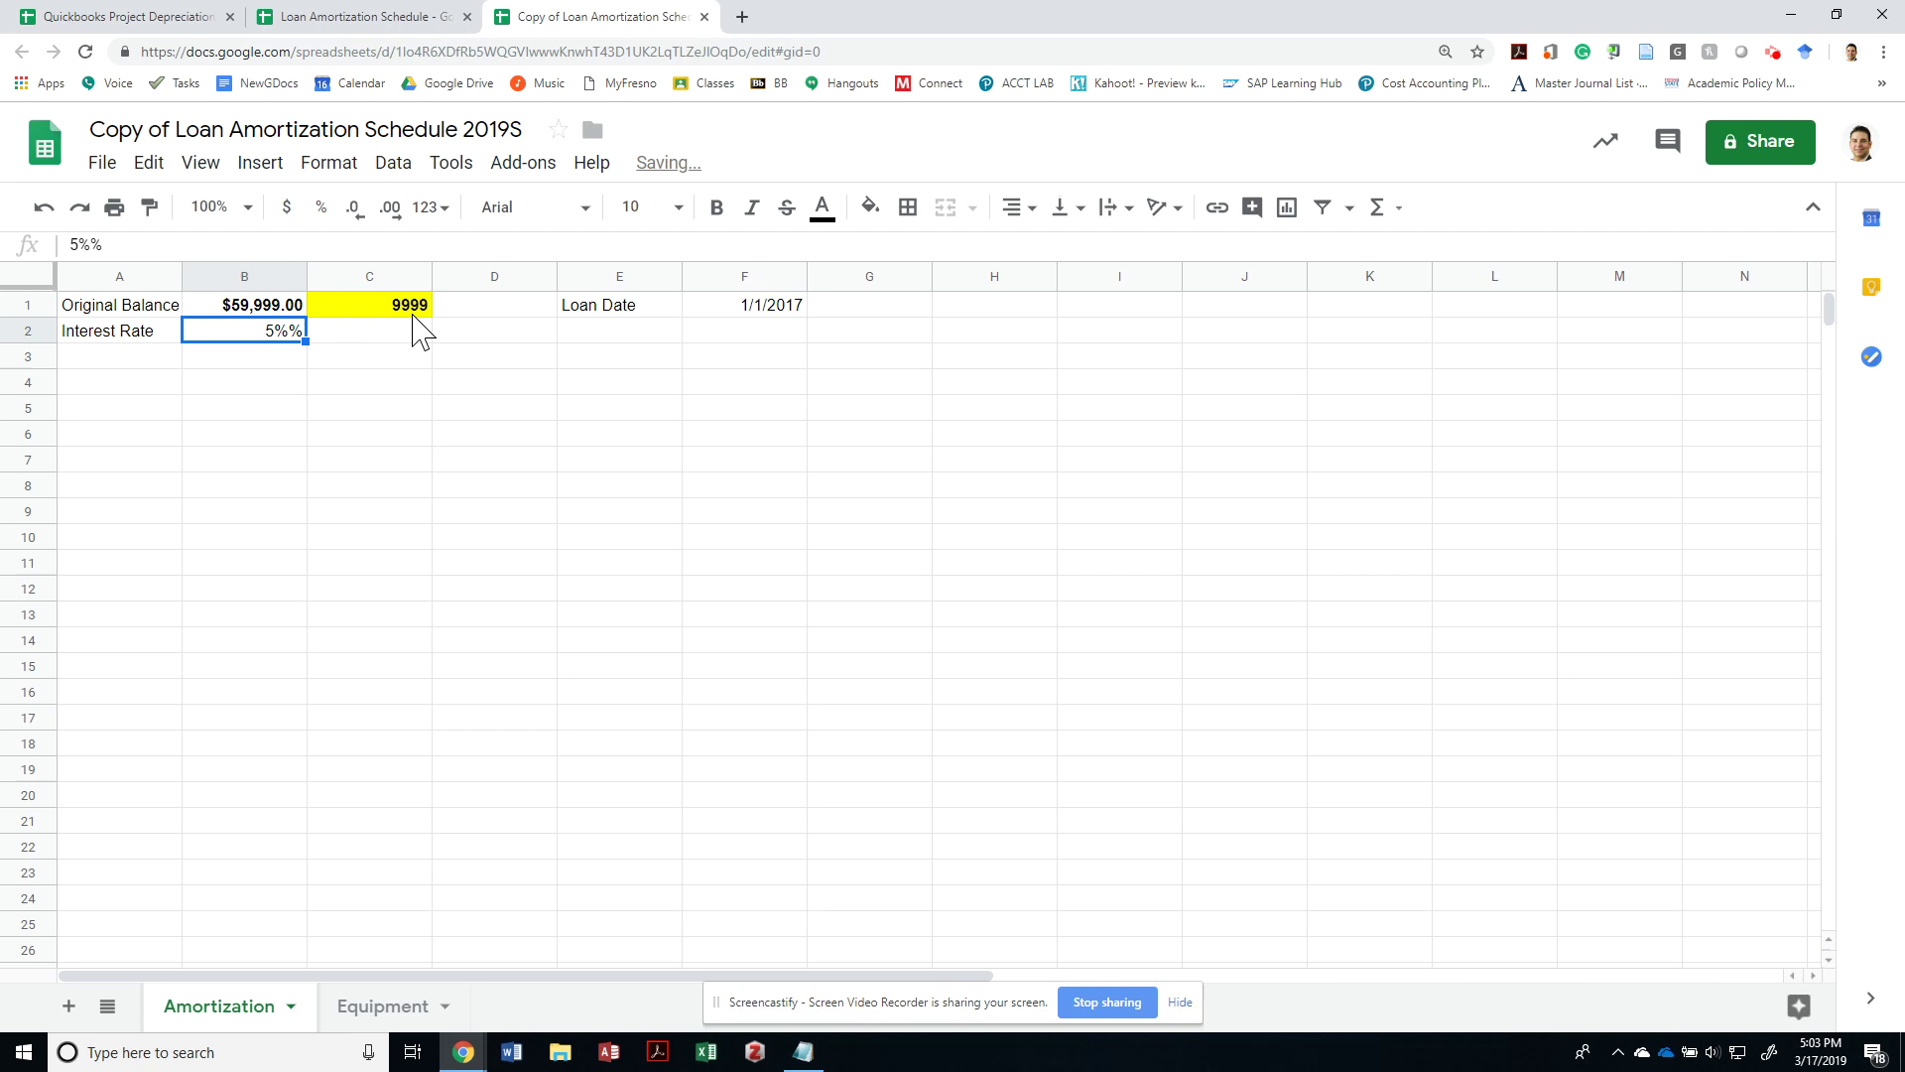
click(312, 240)
key(BackSpace)
key(Return)
key(Up)
key(Right)
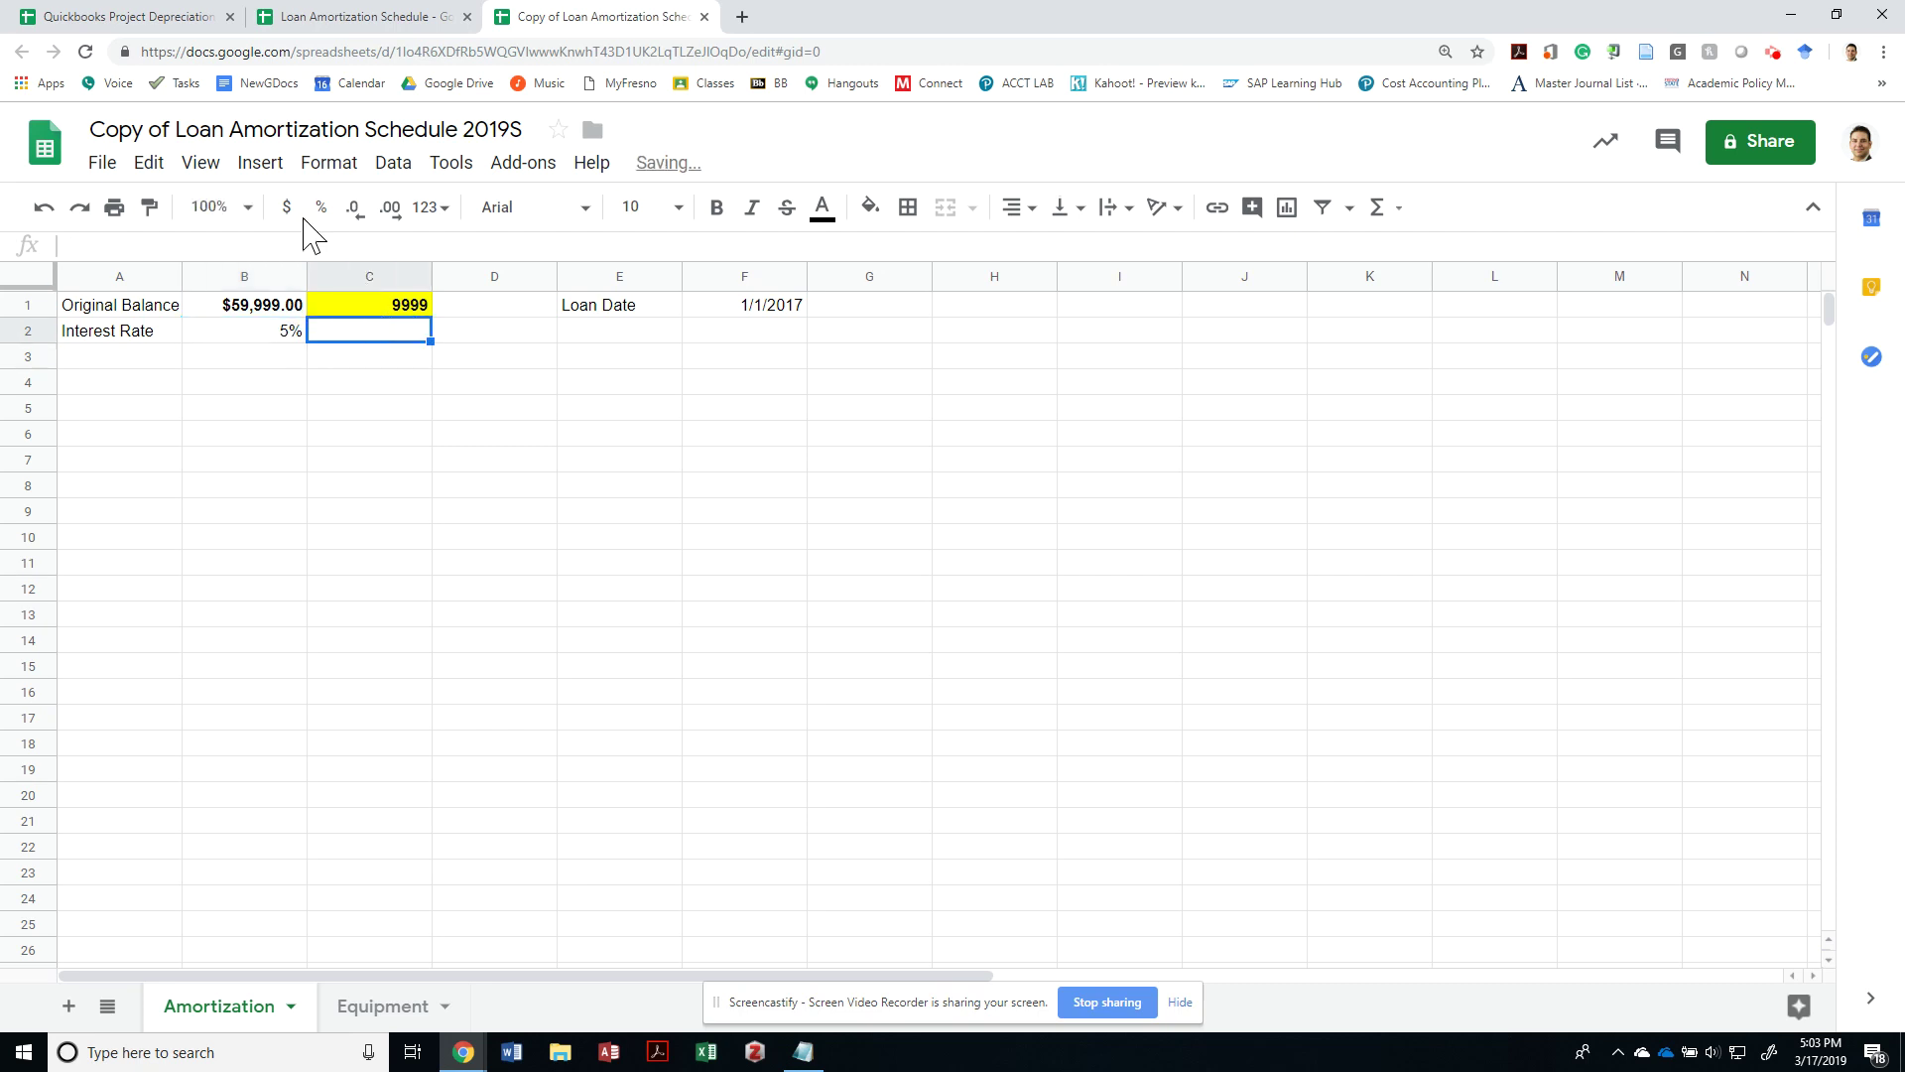
key(Left)
key(ctrl+b)
key(Right)
key(Right)
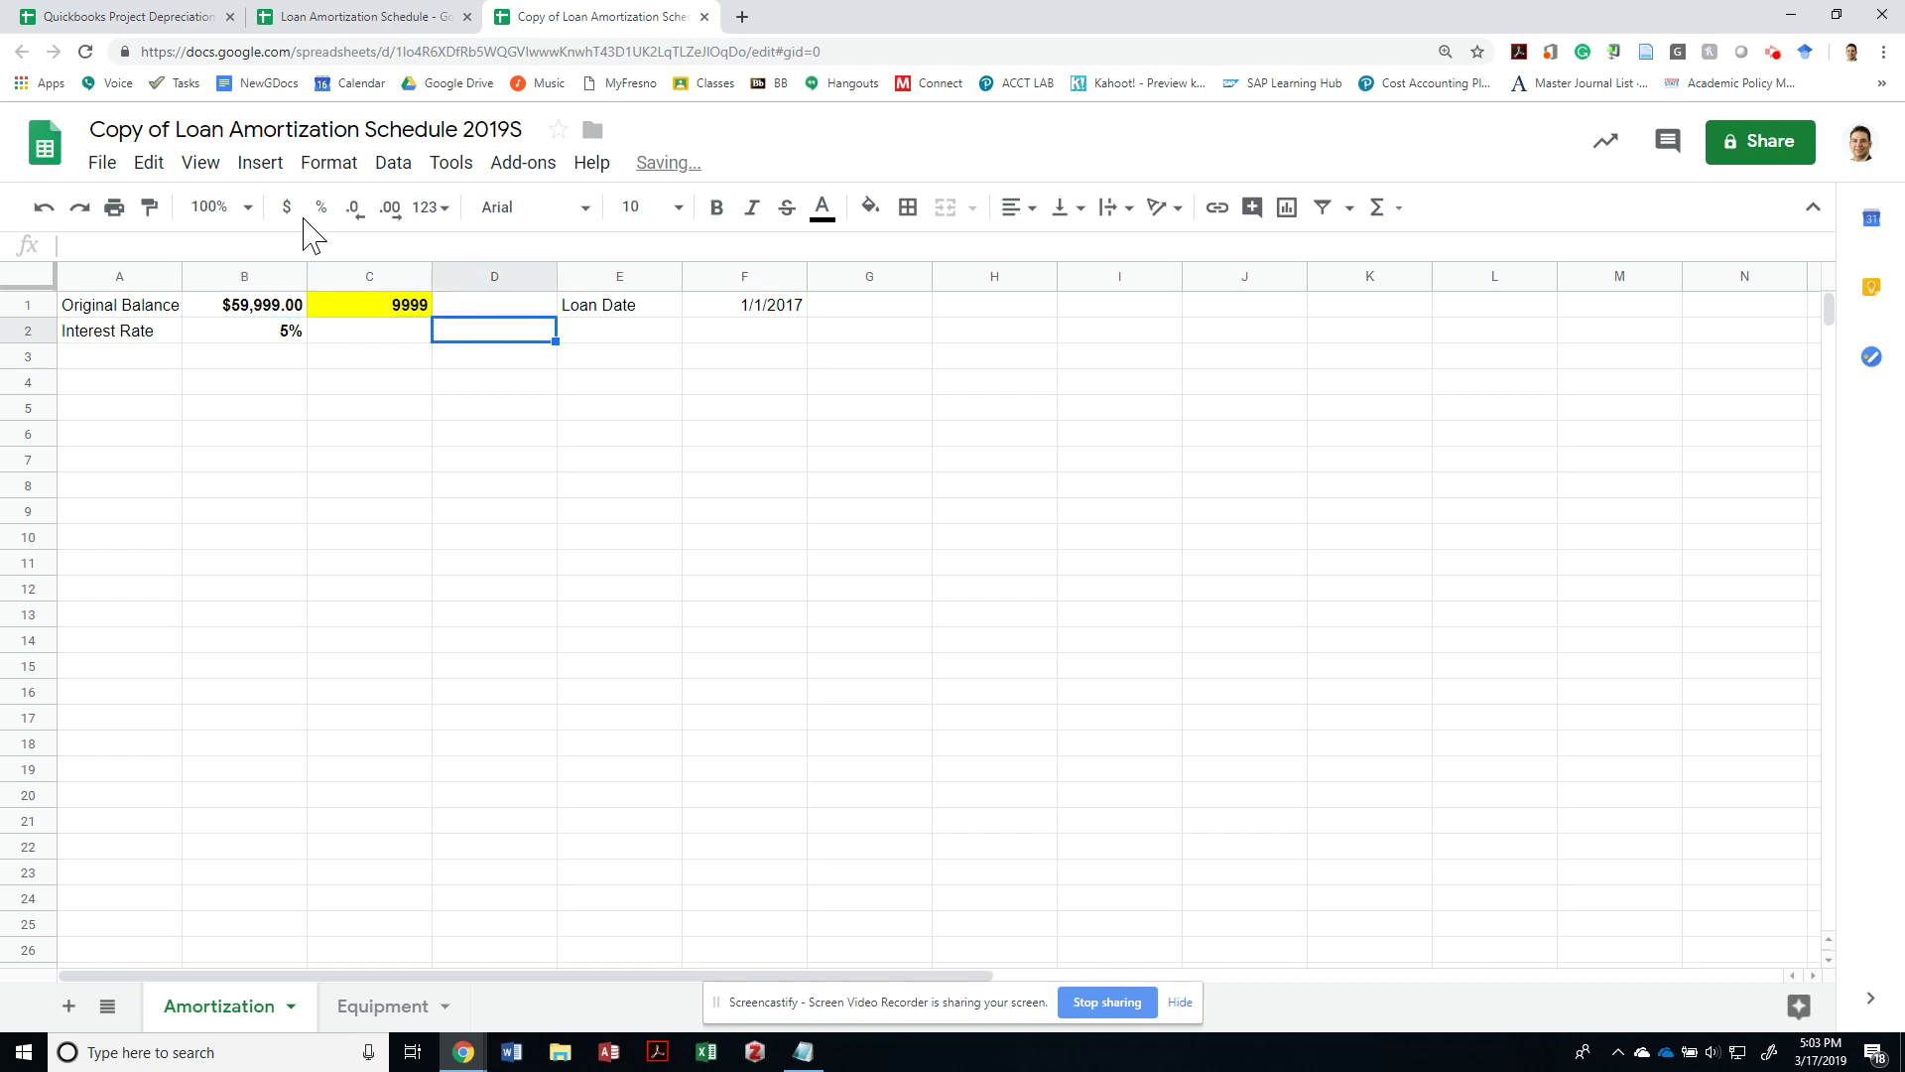
key(Left)
key(Left)
key(Left)
Add a 'Months' label with 60 in B3 and a 'PMT' label in A4
key(Down)
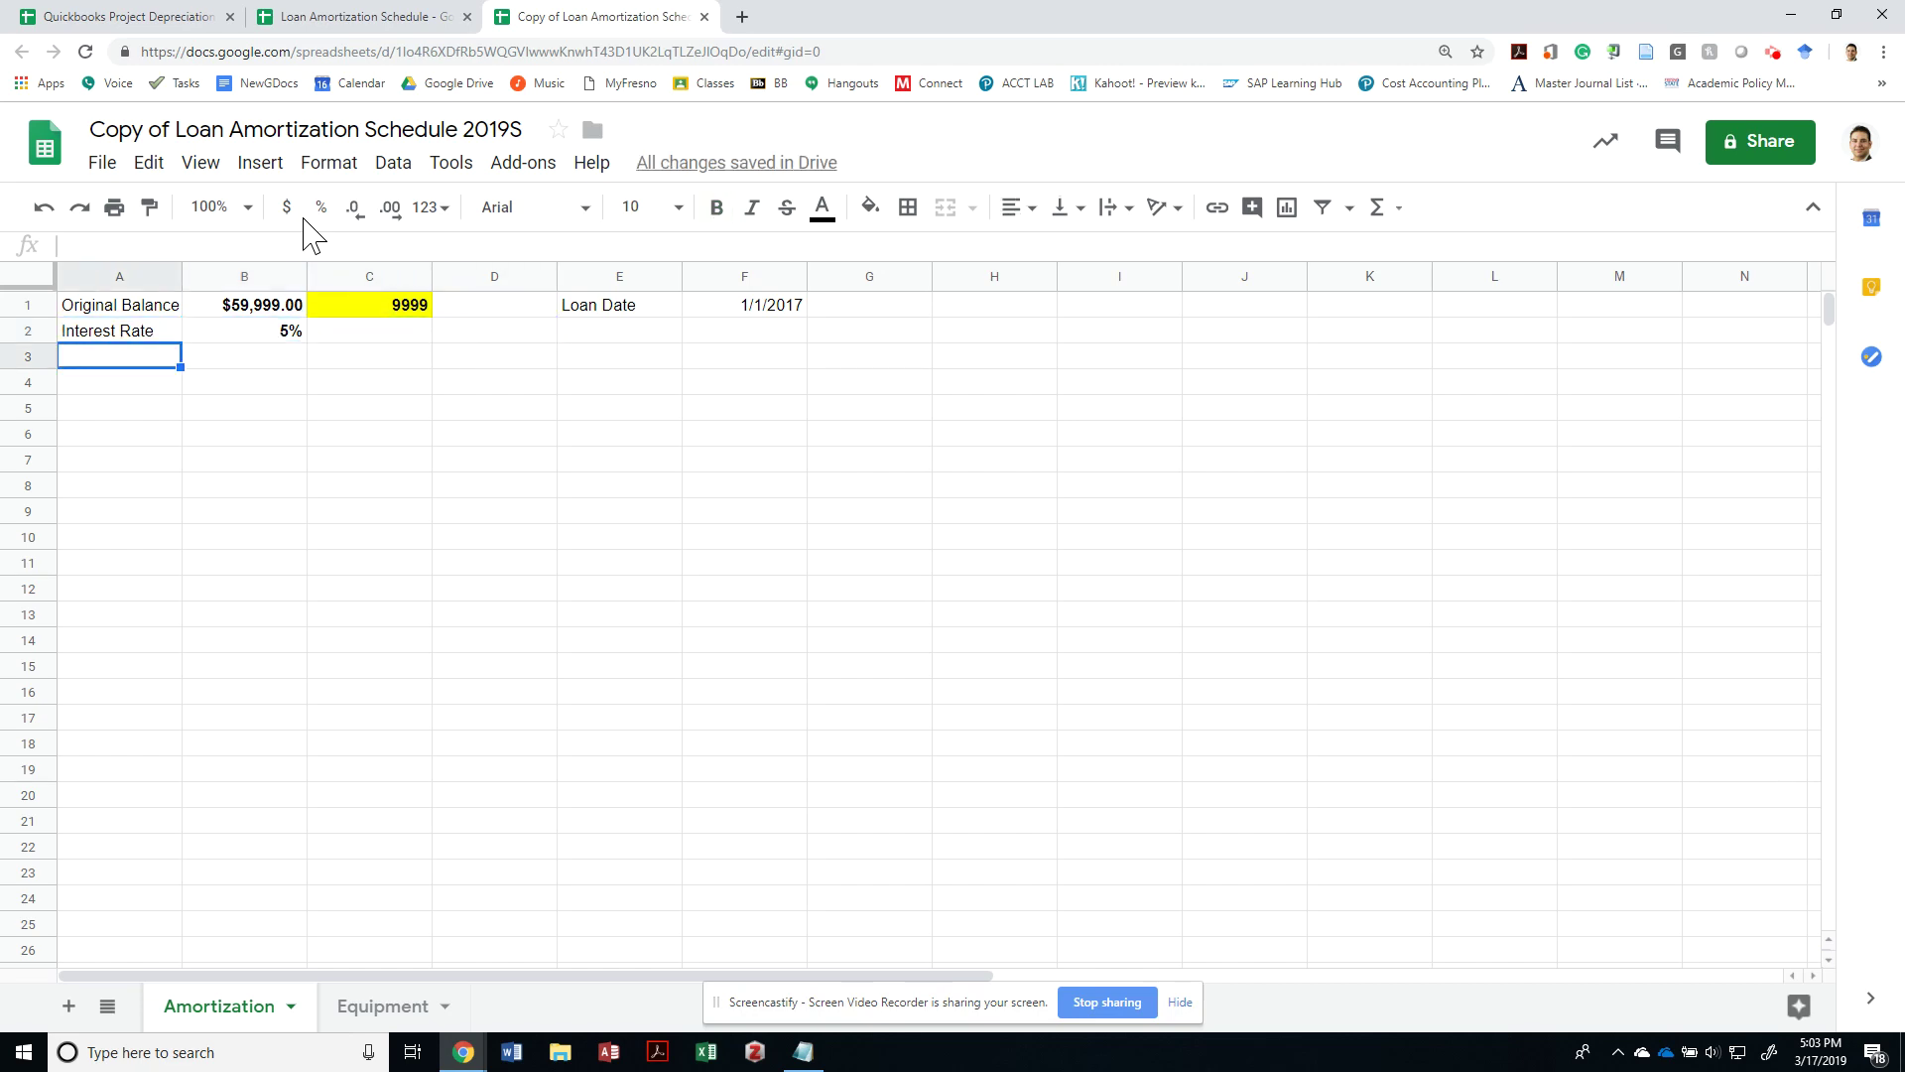
text(Months)
key(Tab)
key(alt+Tab)
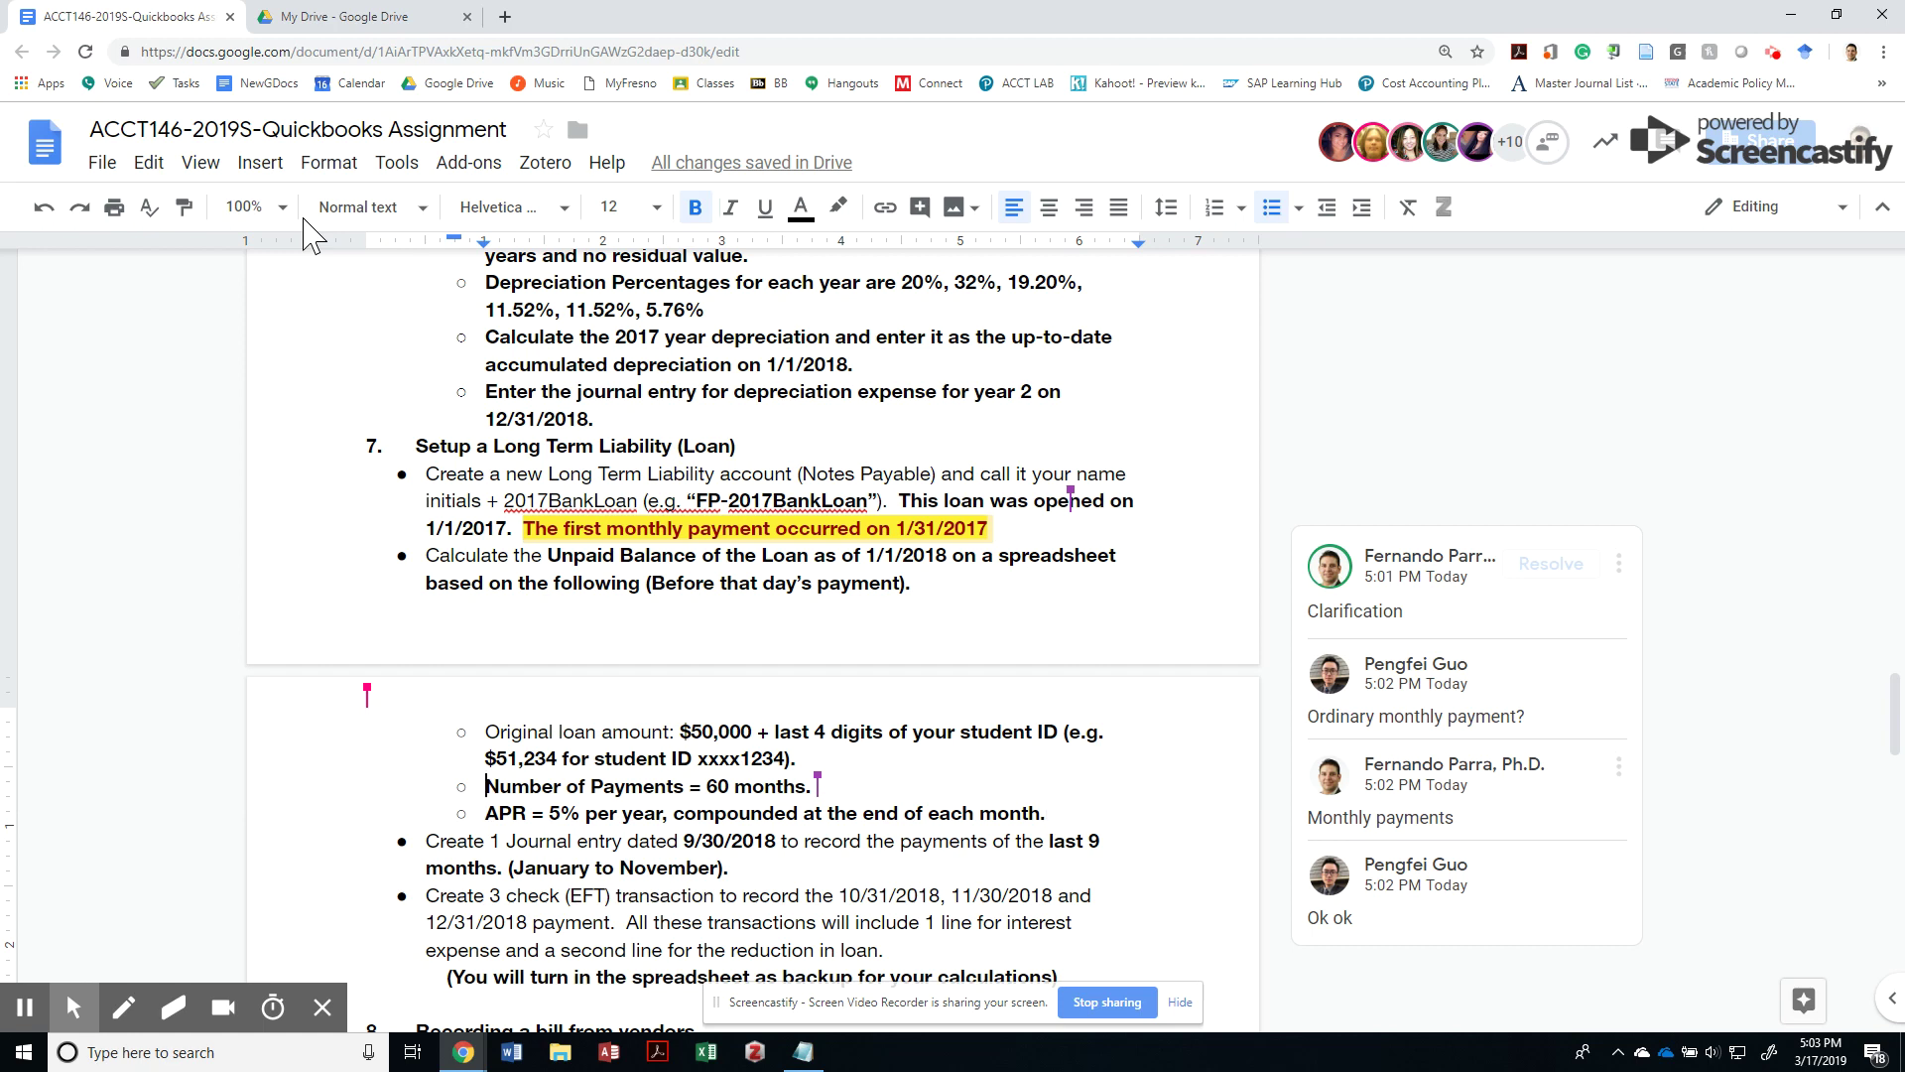
key(alt+Tab)
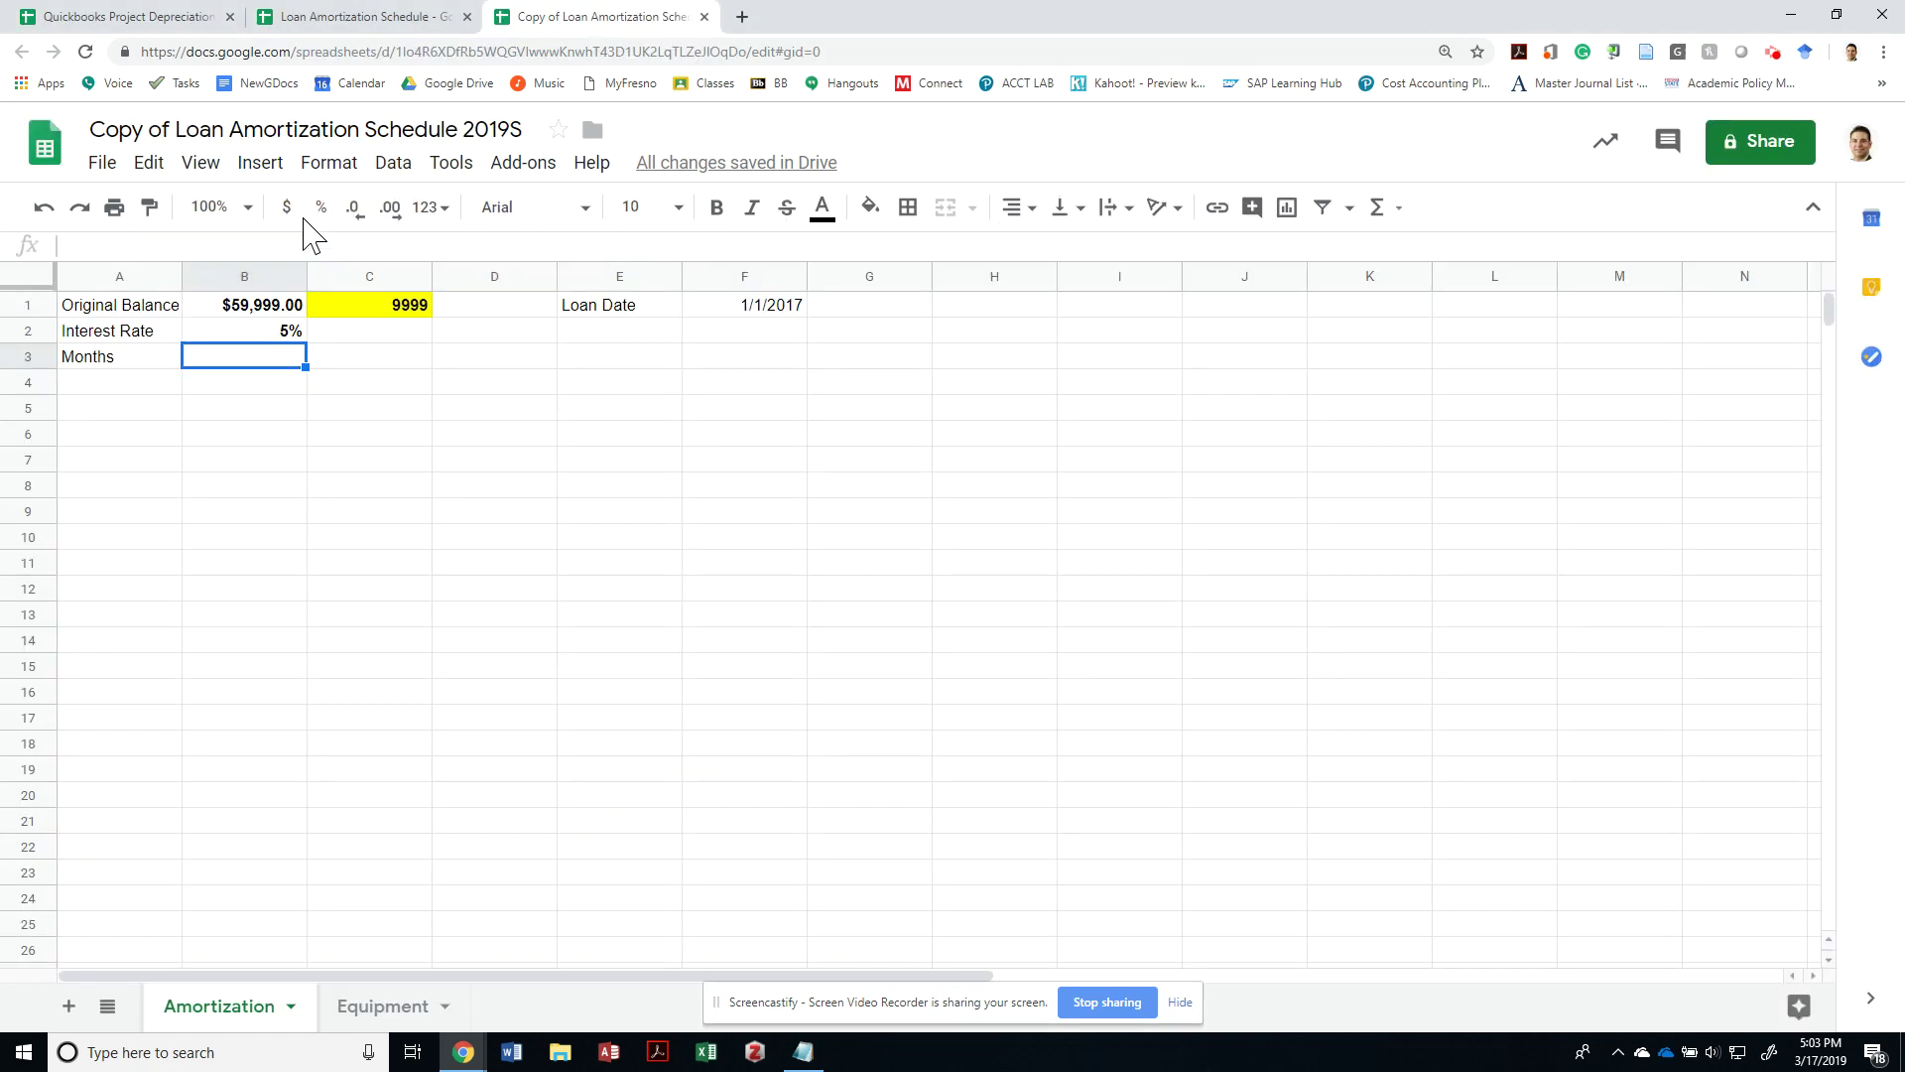
text(60)
key(Return)
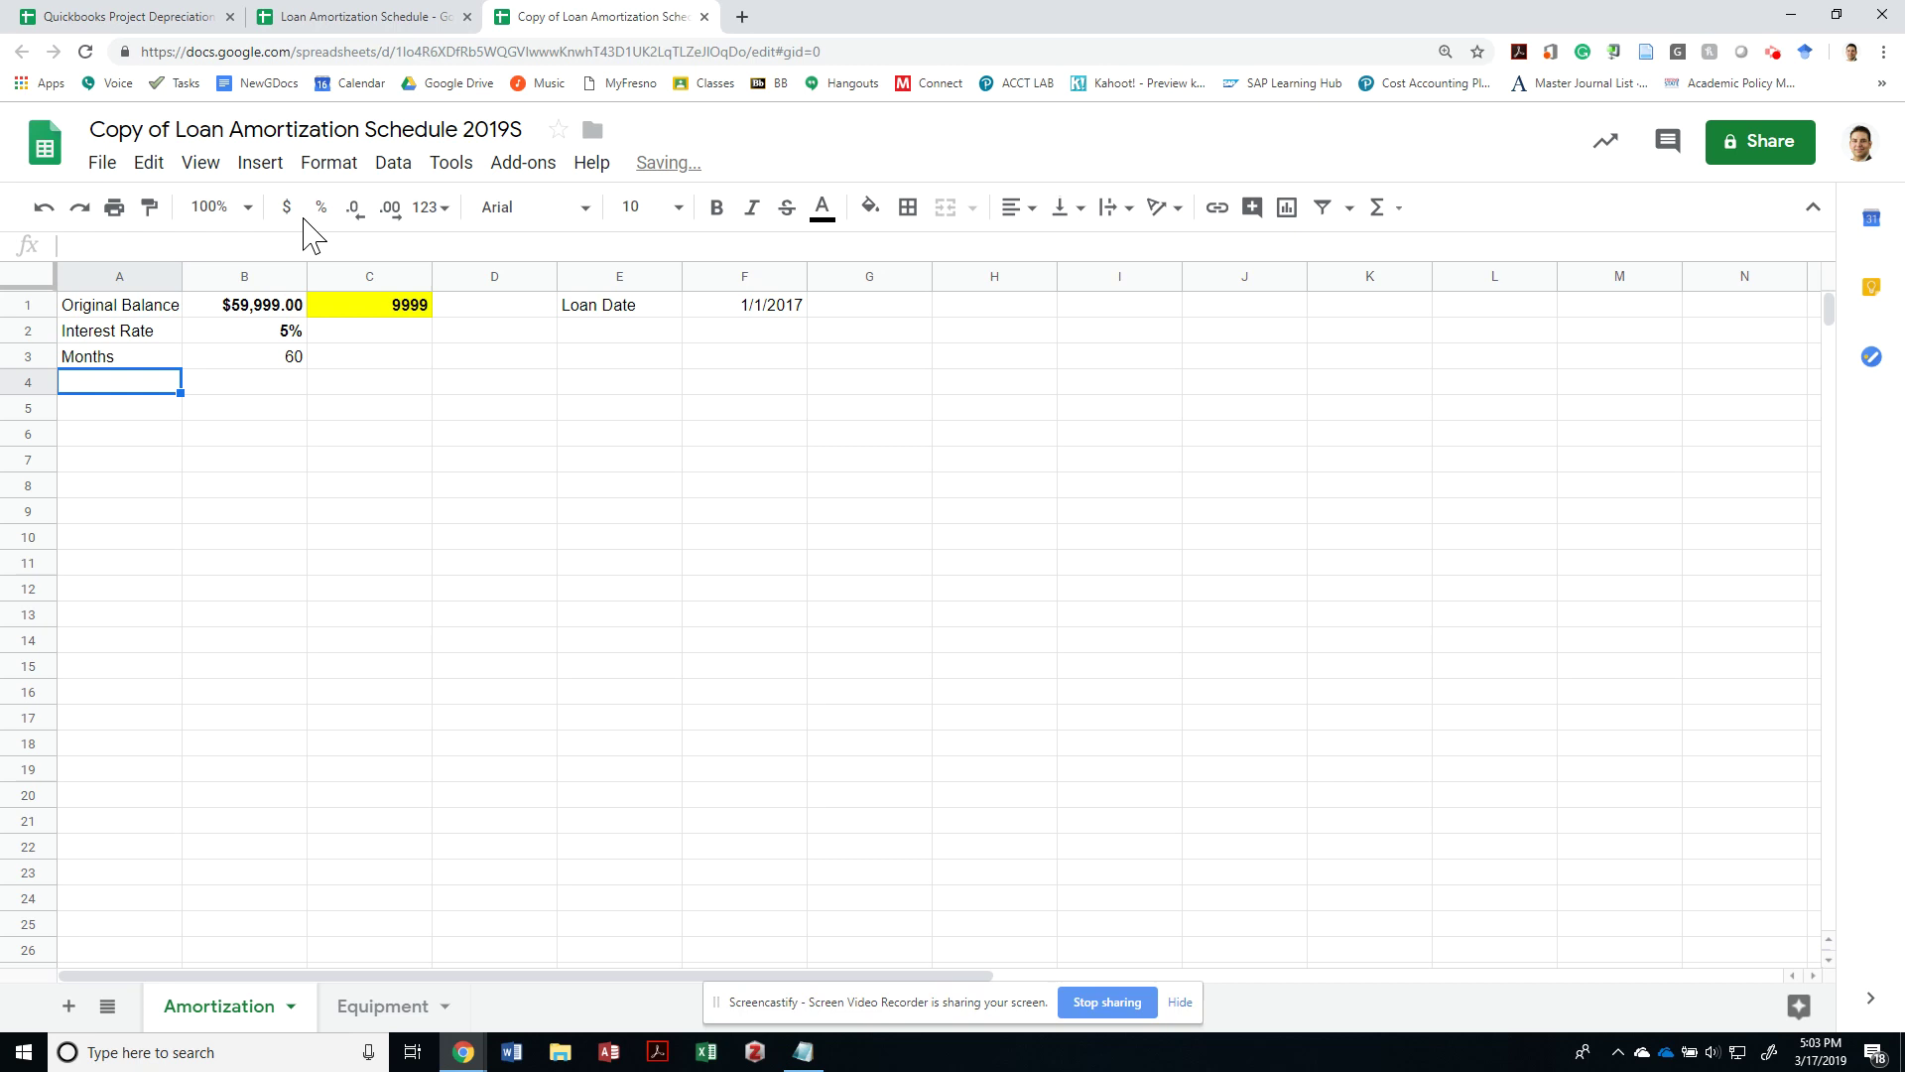
text(PMT)
key(Tab)
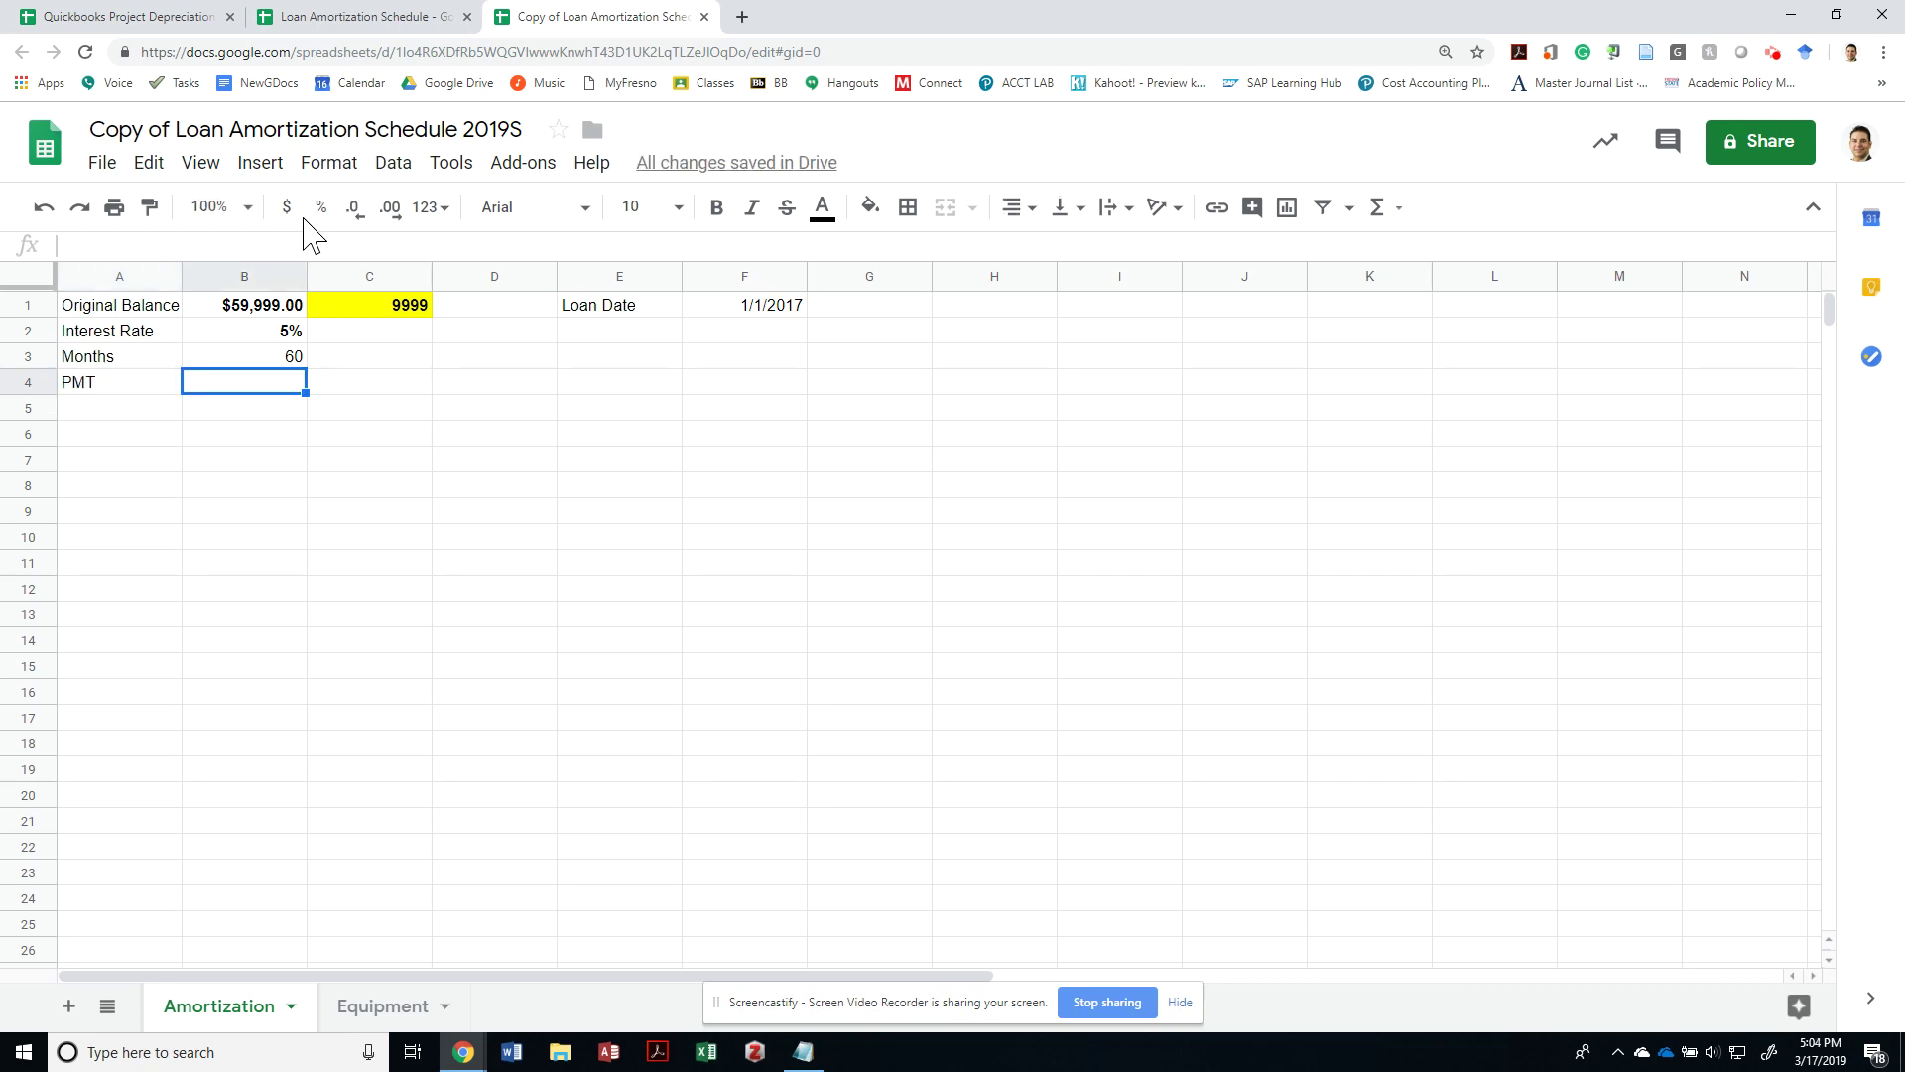
Enter =pmt(B2/12,B3,B1,0,0) in B4, giving -$1,132.26, and make it bold
text(=)
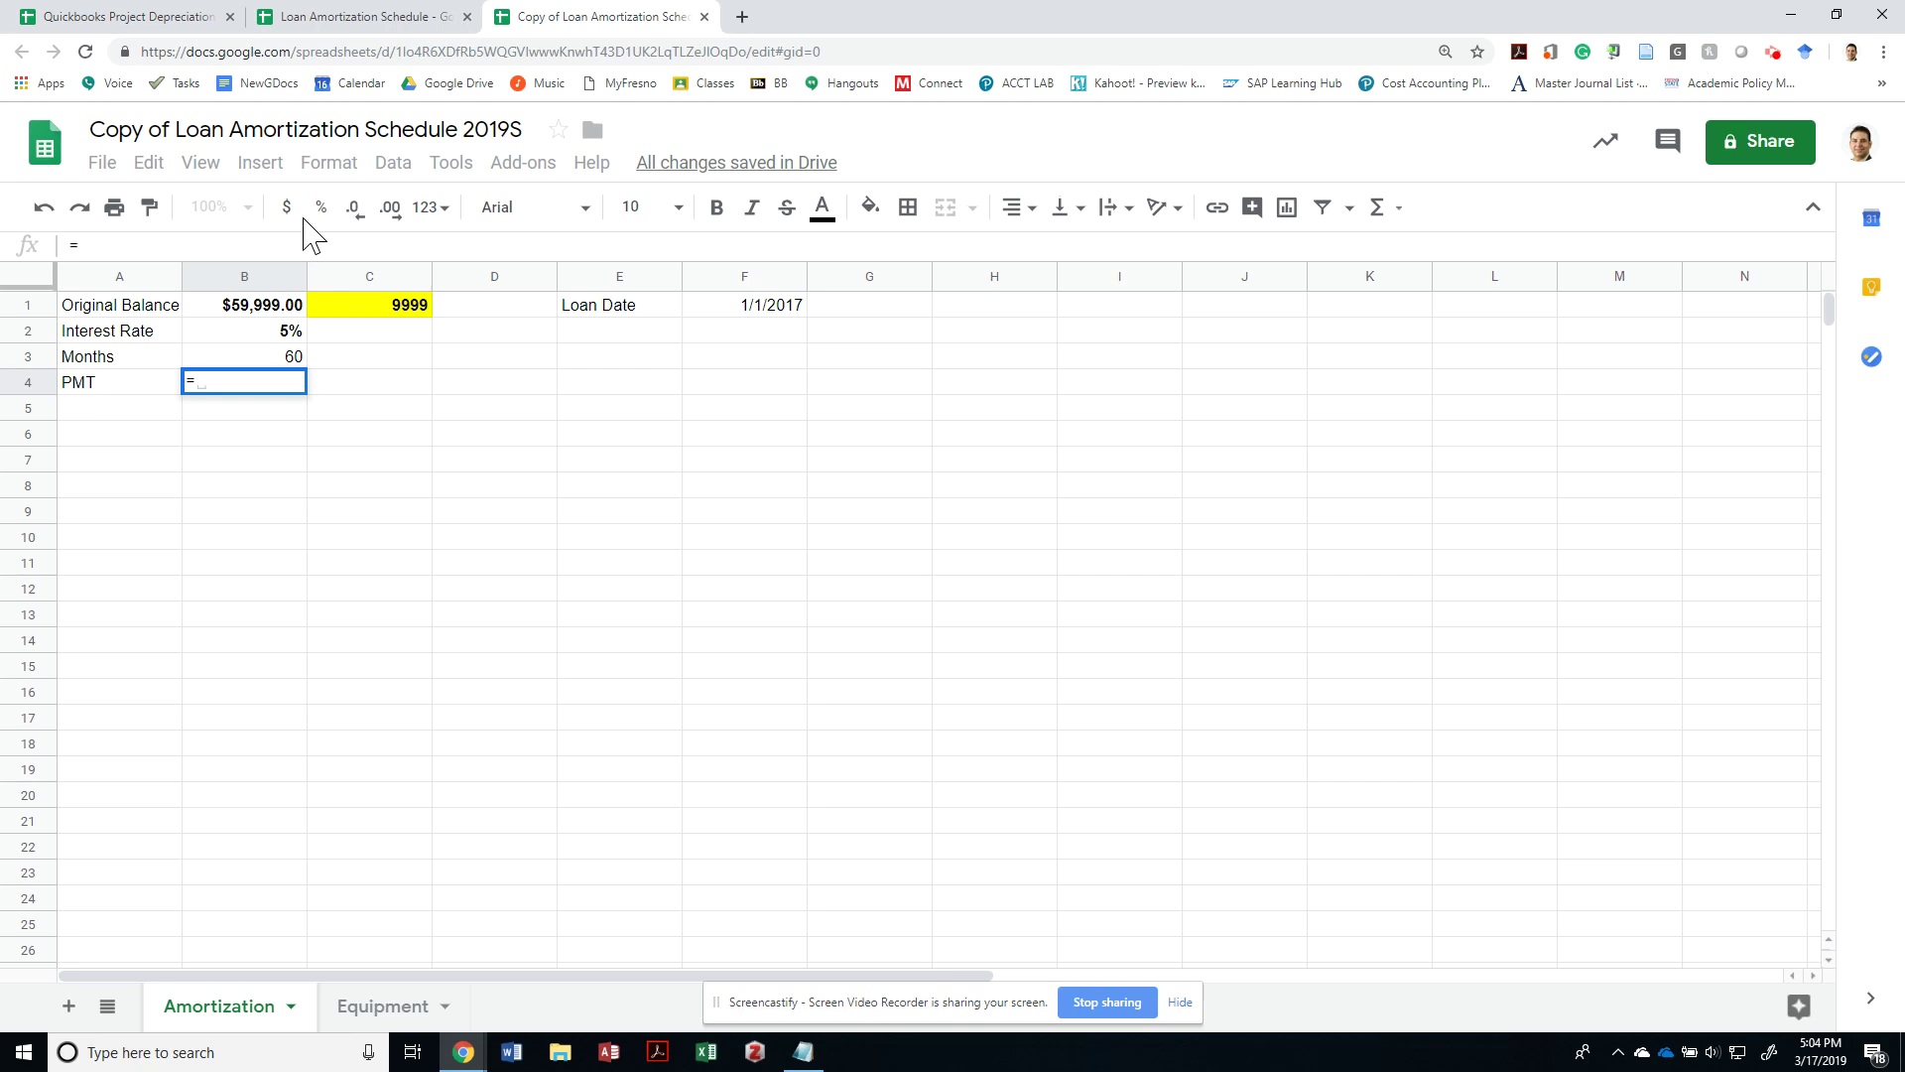
text(pmt()
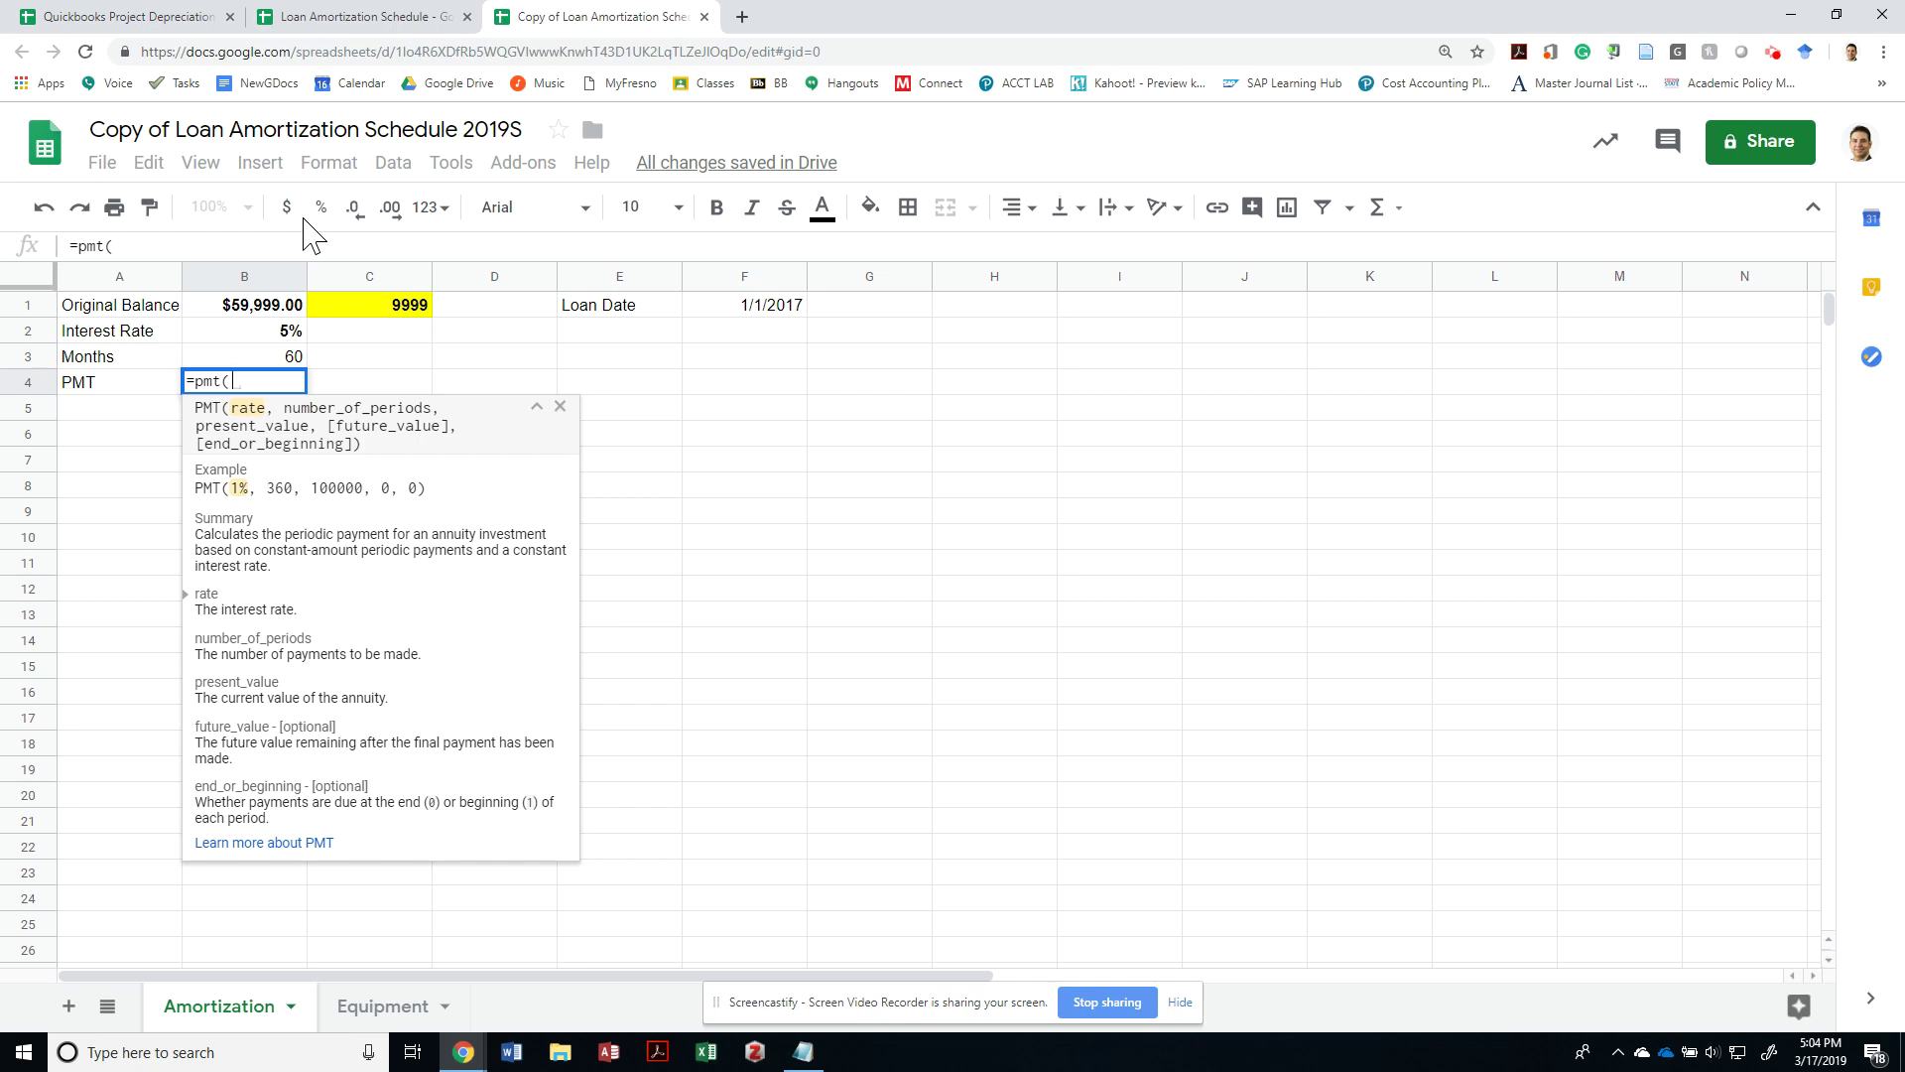
click(256, 335)
text(/12)
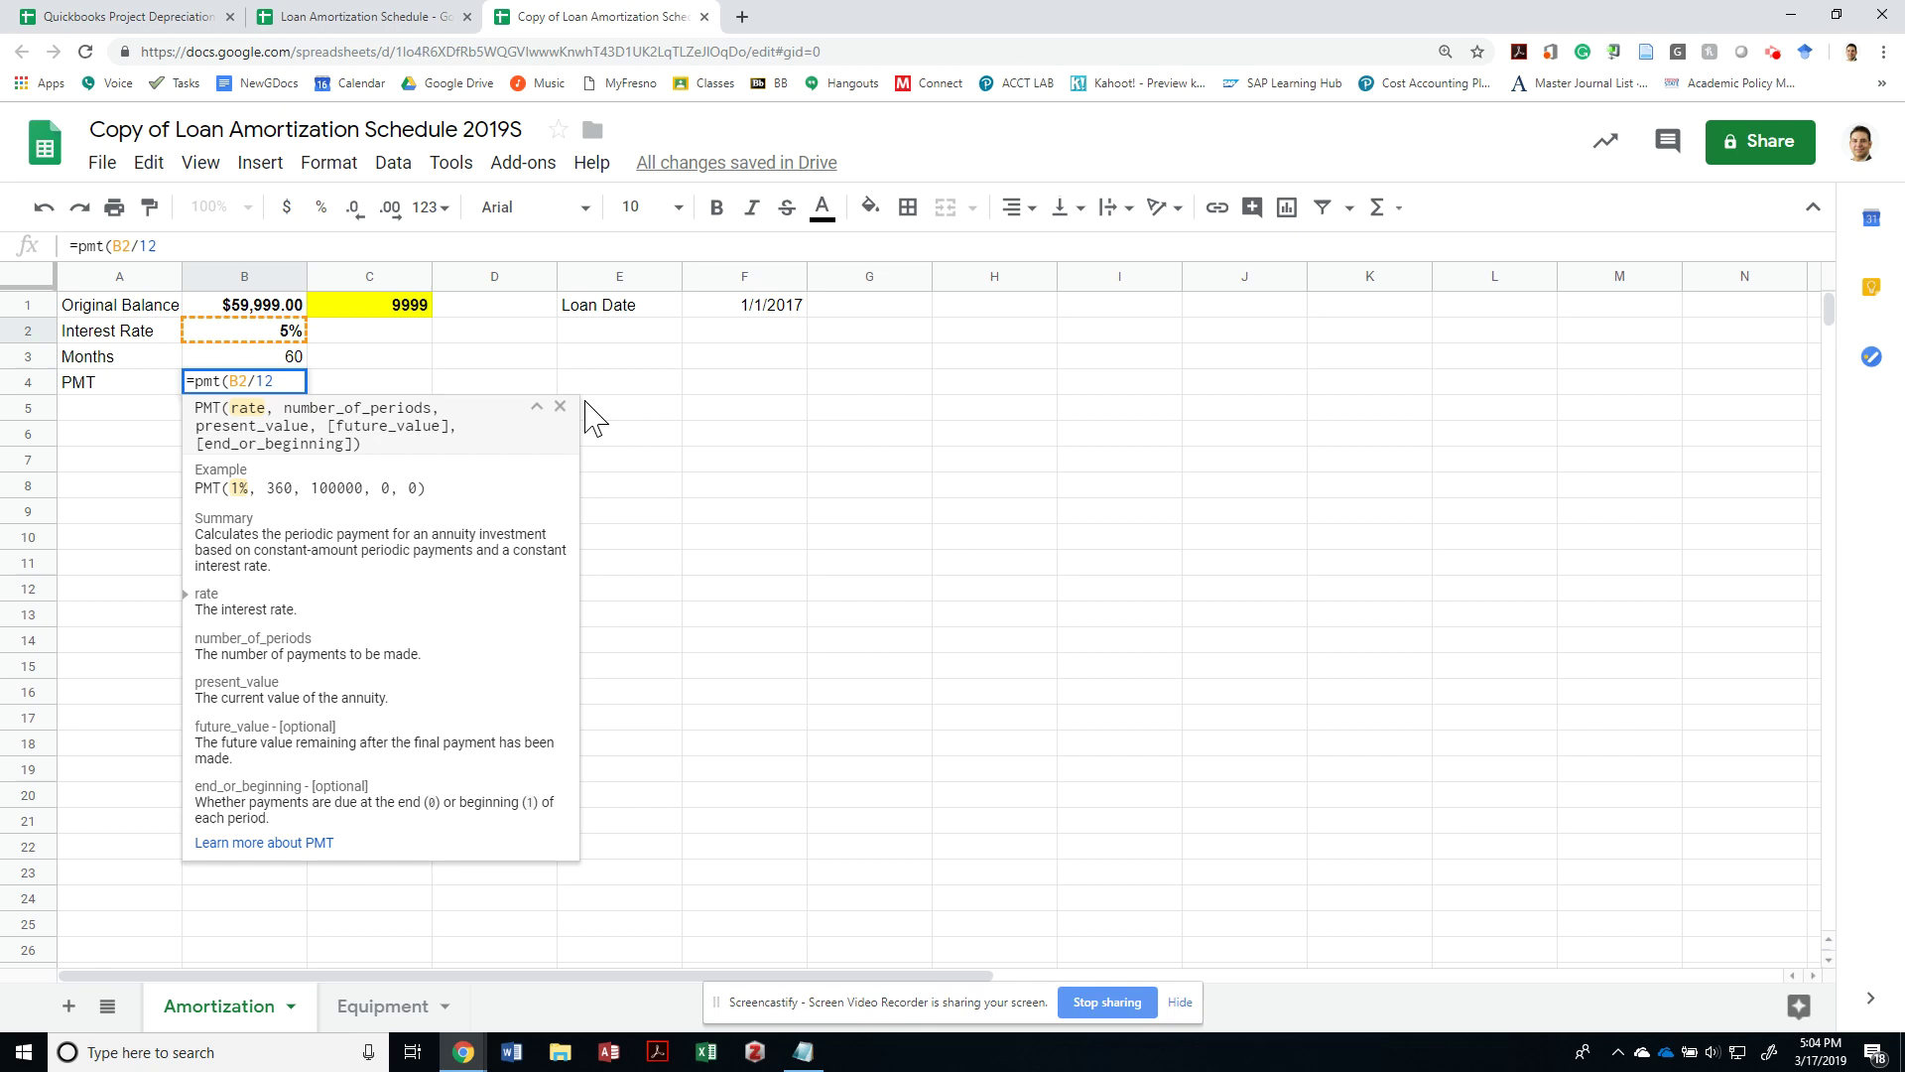
text(,)
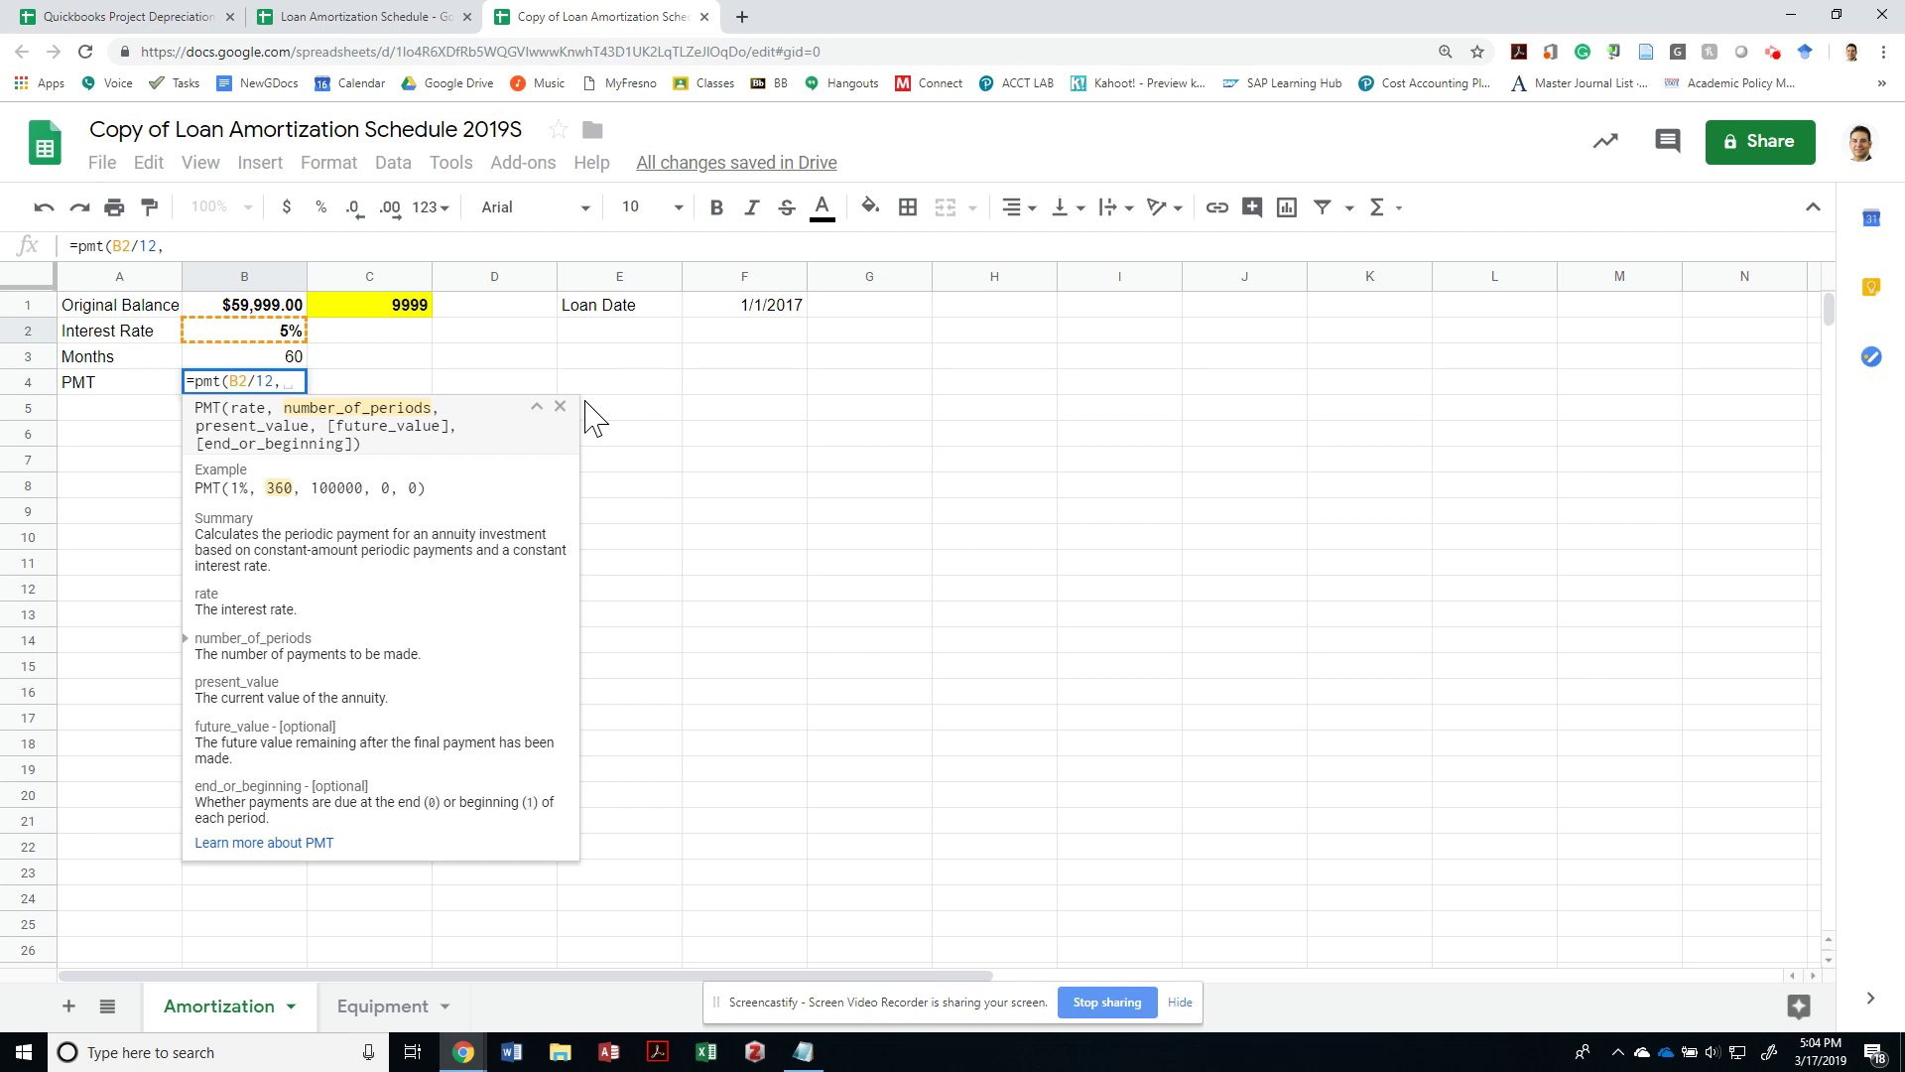
click(256, 357)
text(,)
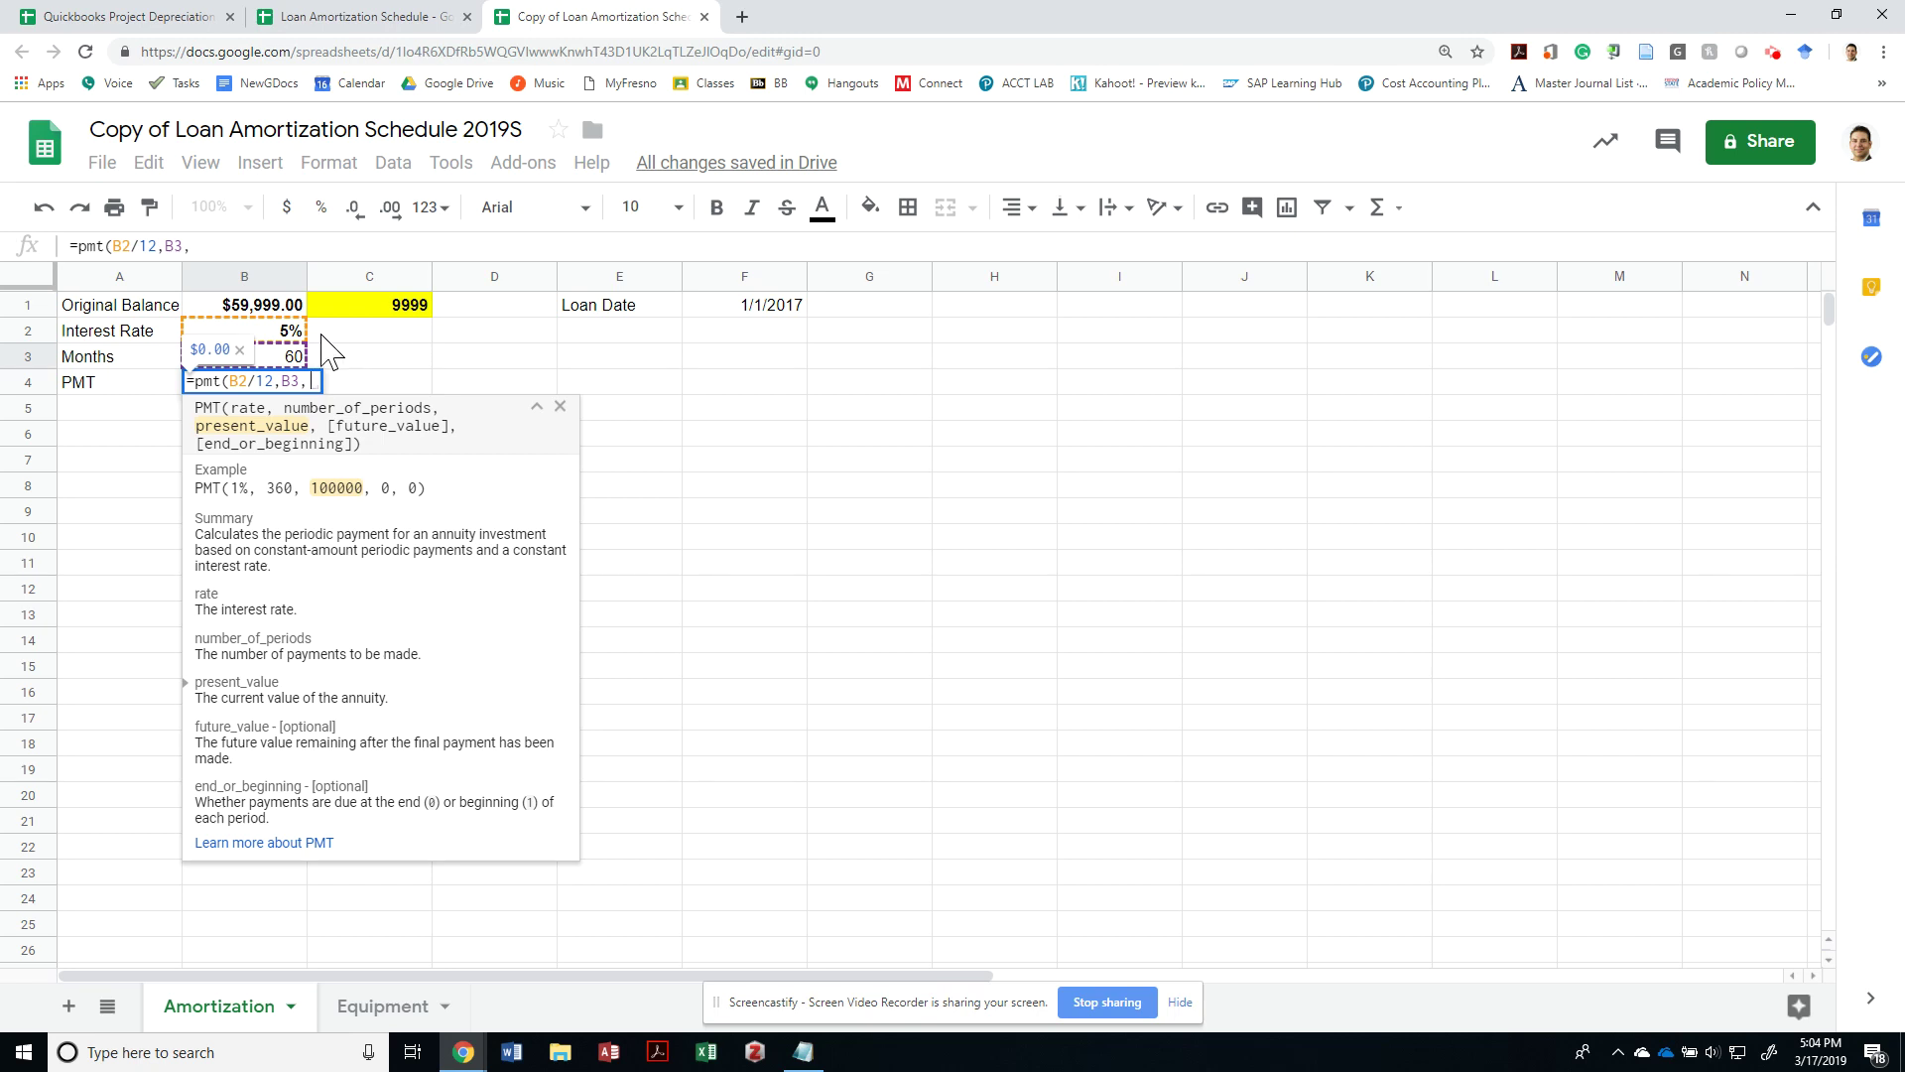
click(280, 305)
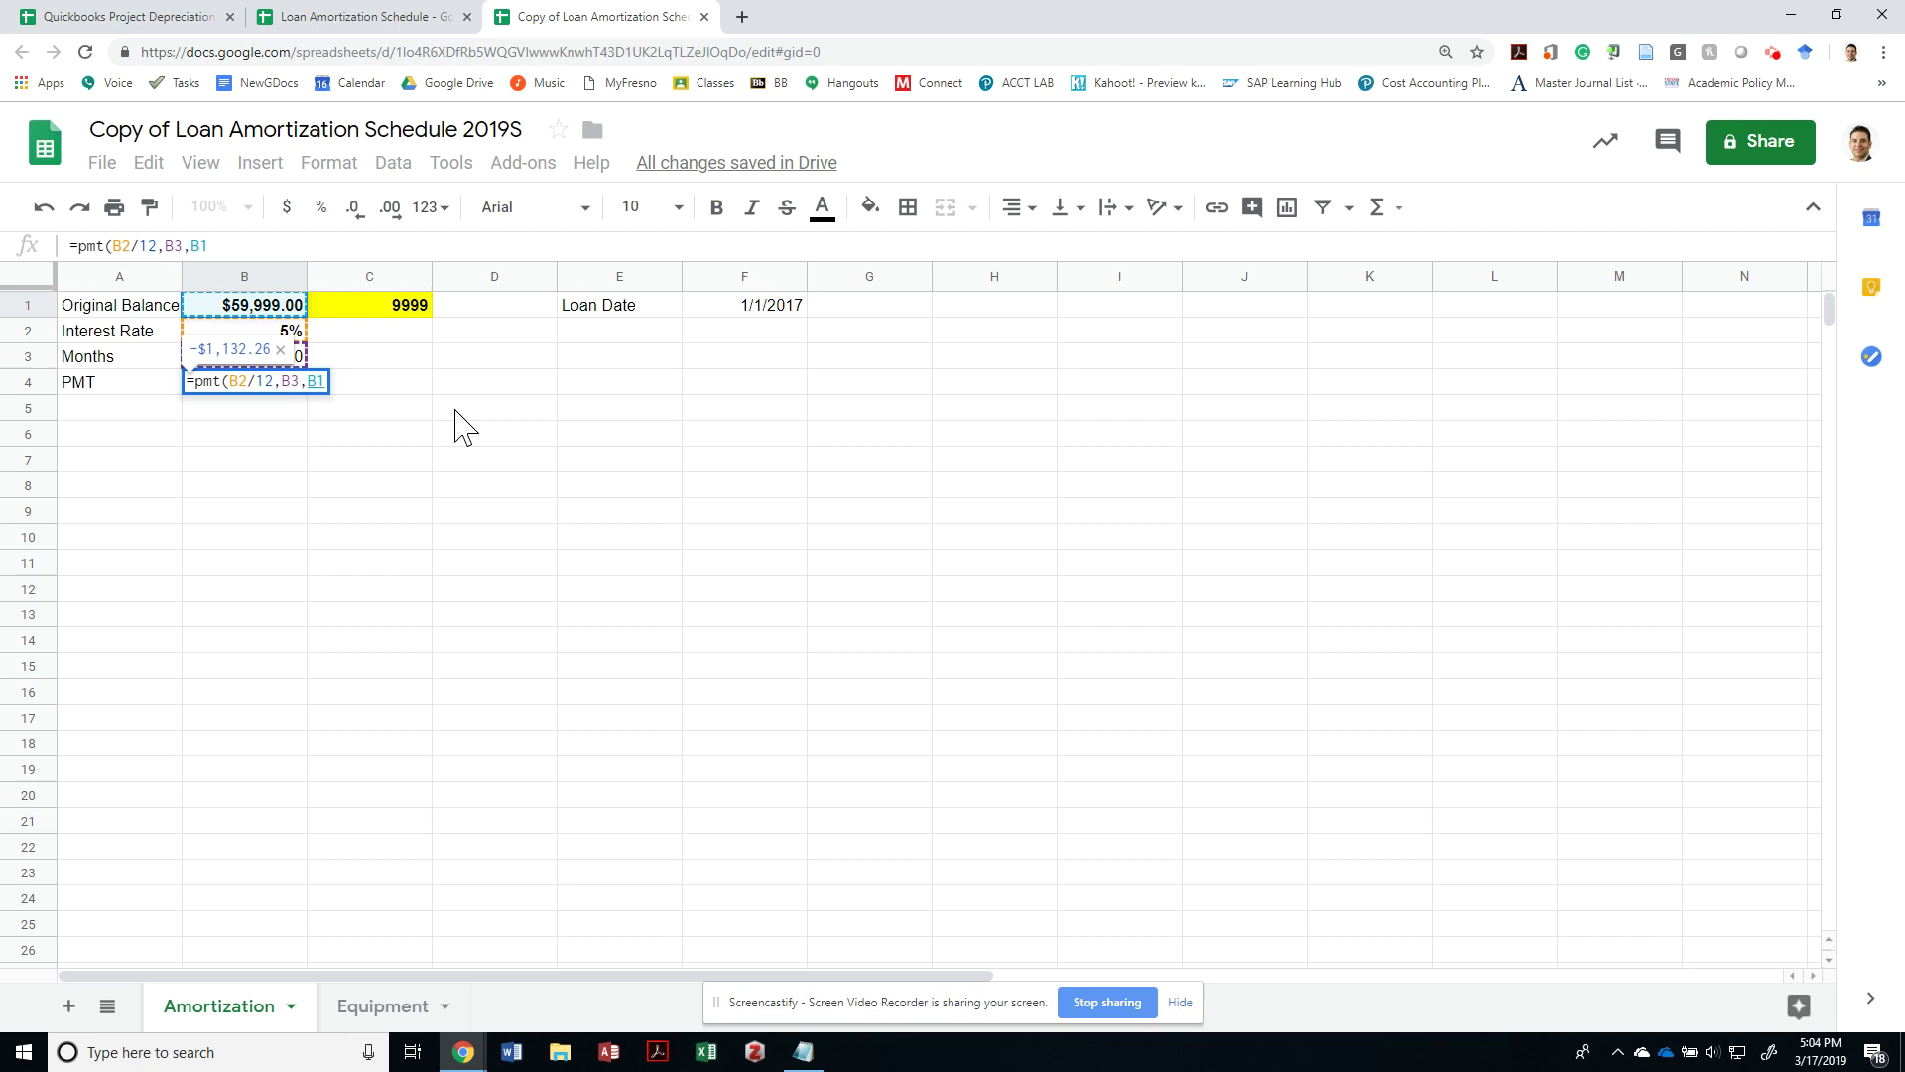
text(,)
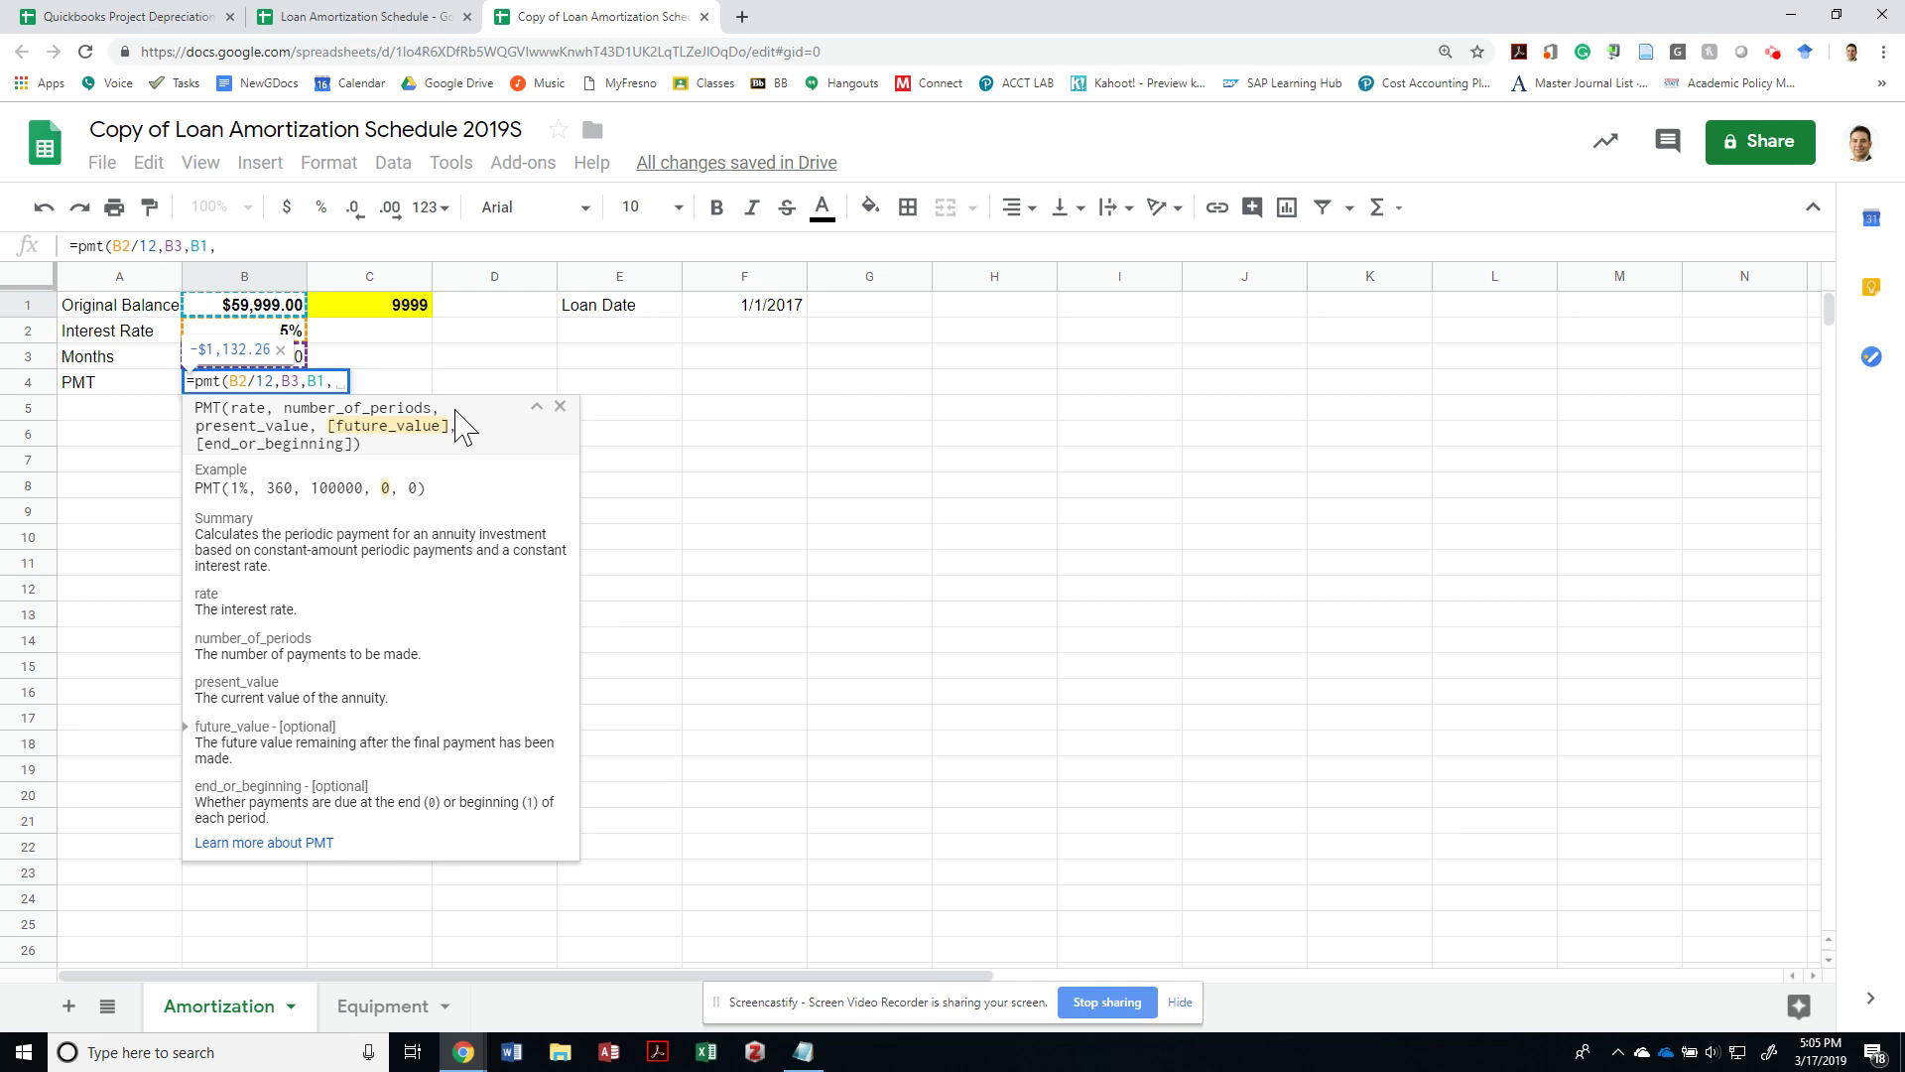
text(0,)
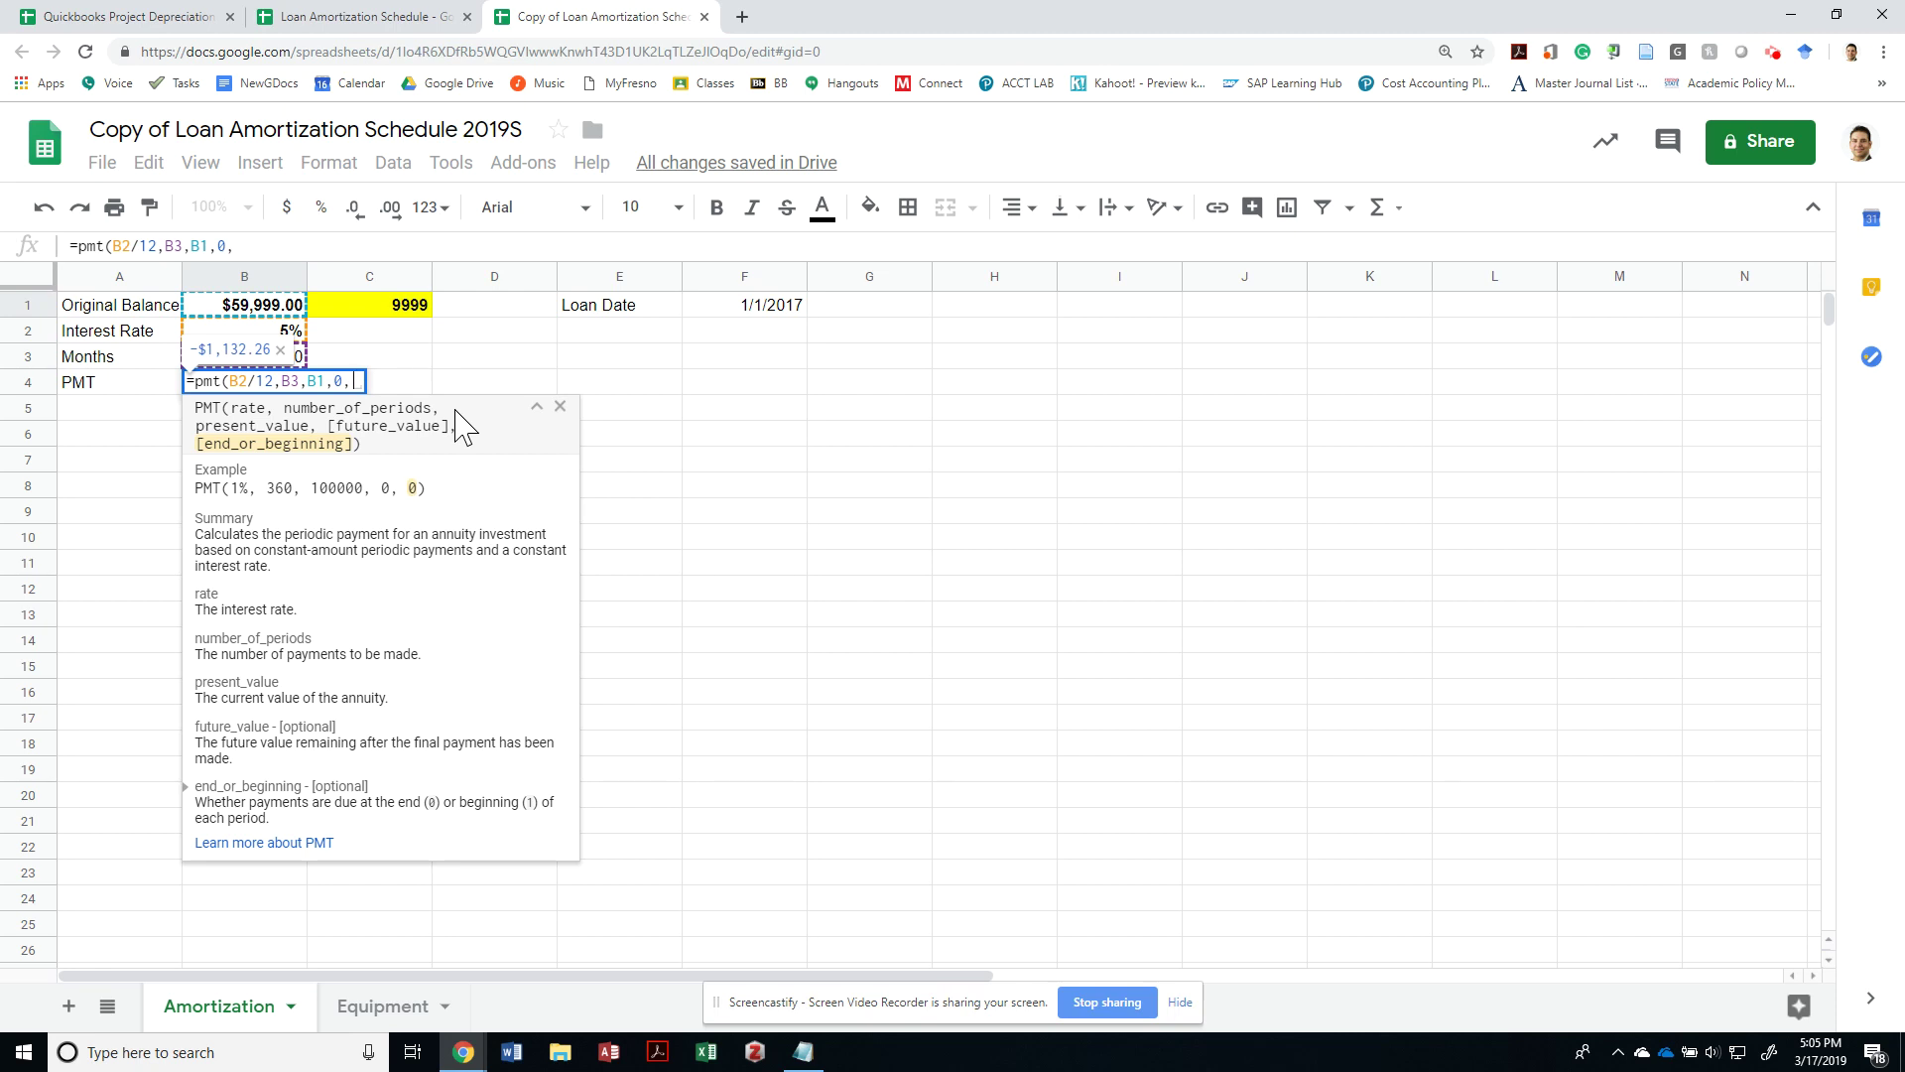
text(0)
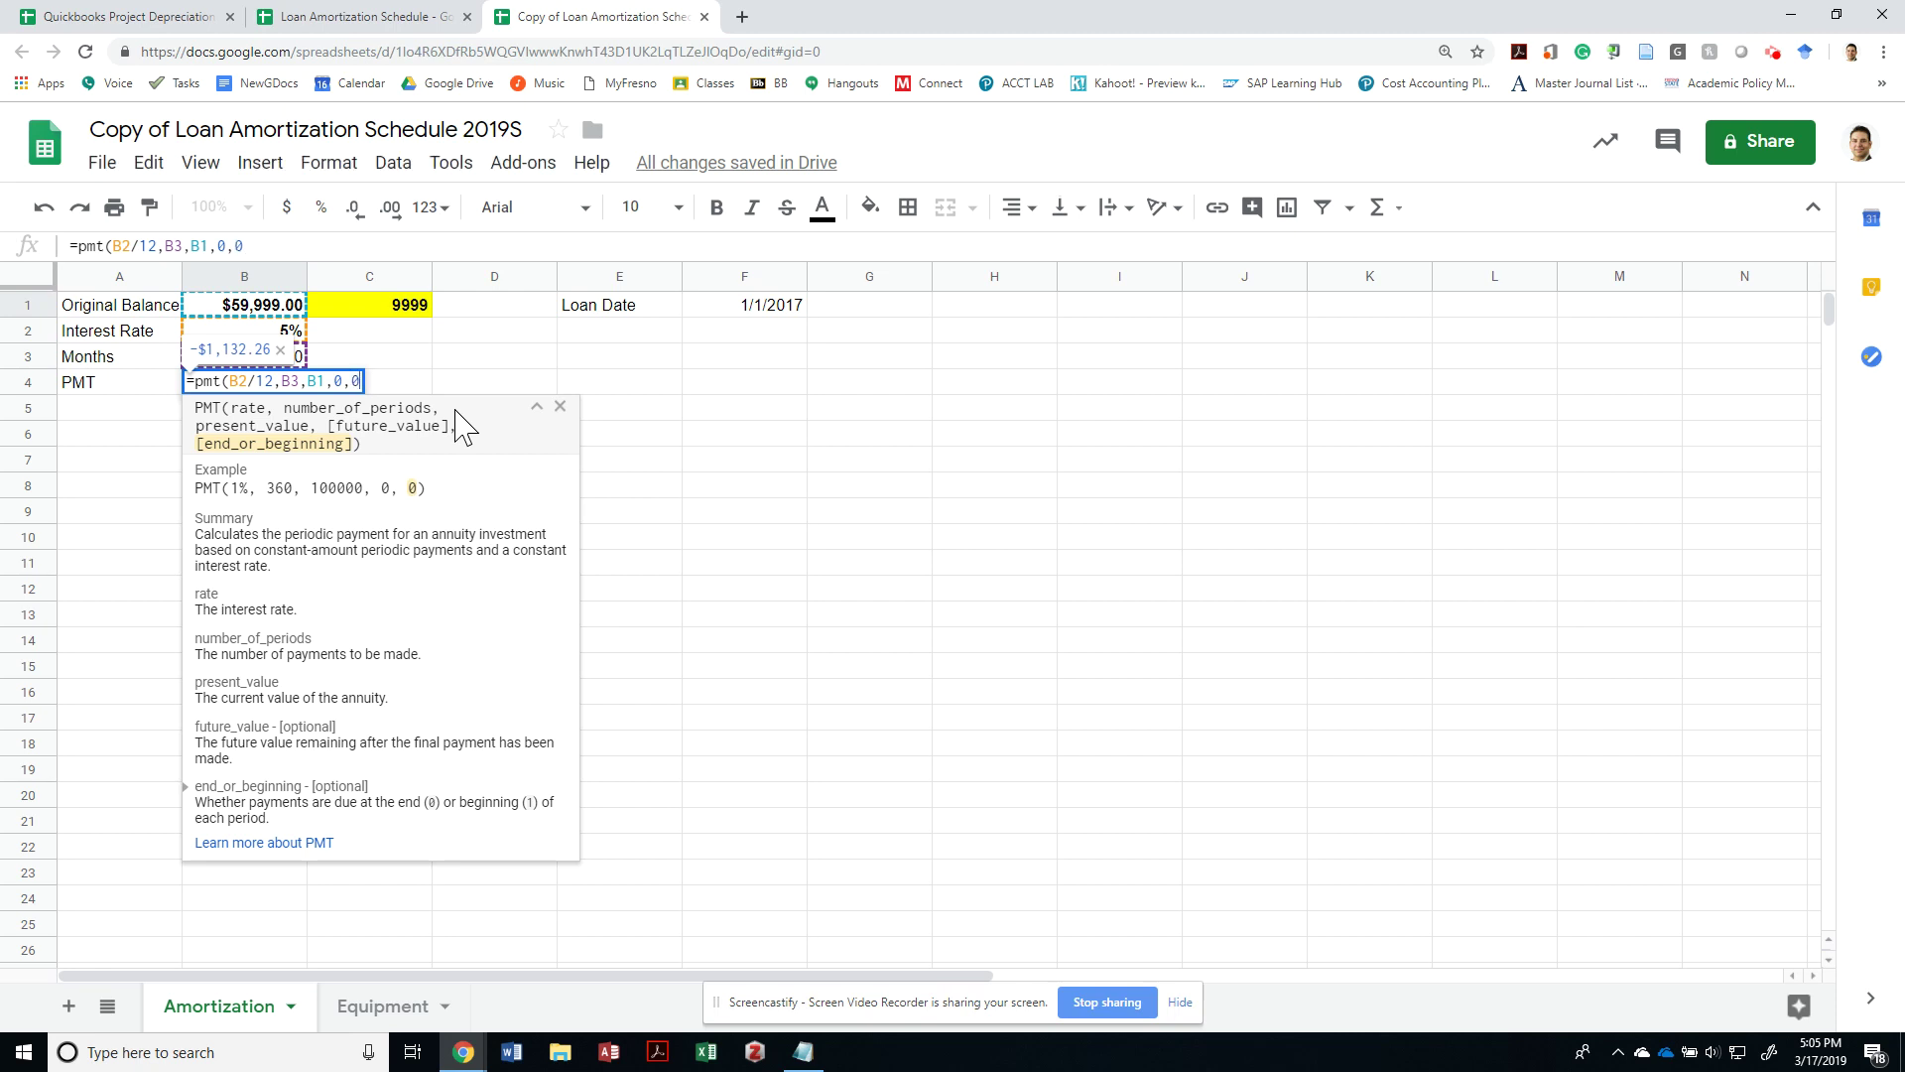
text())
key(Return)
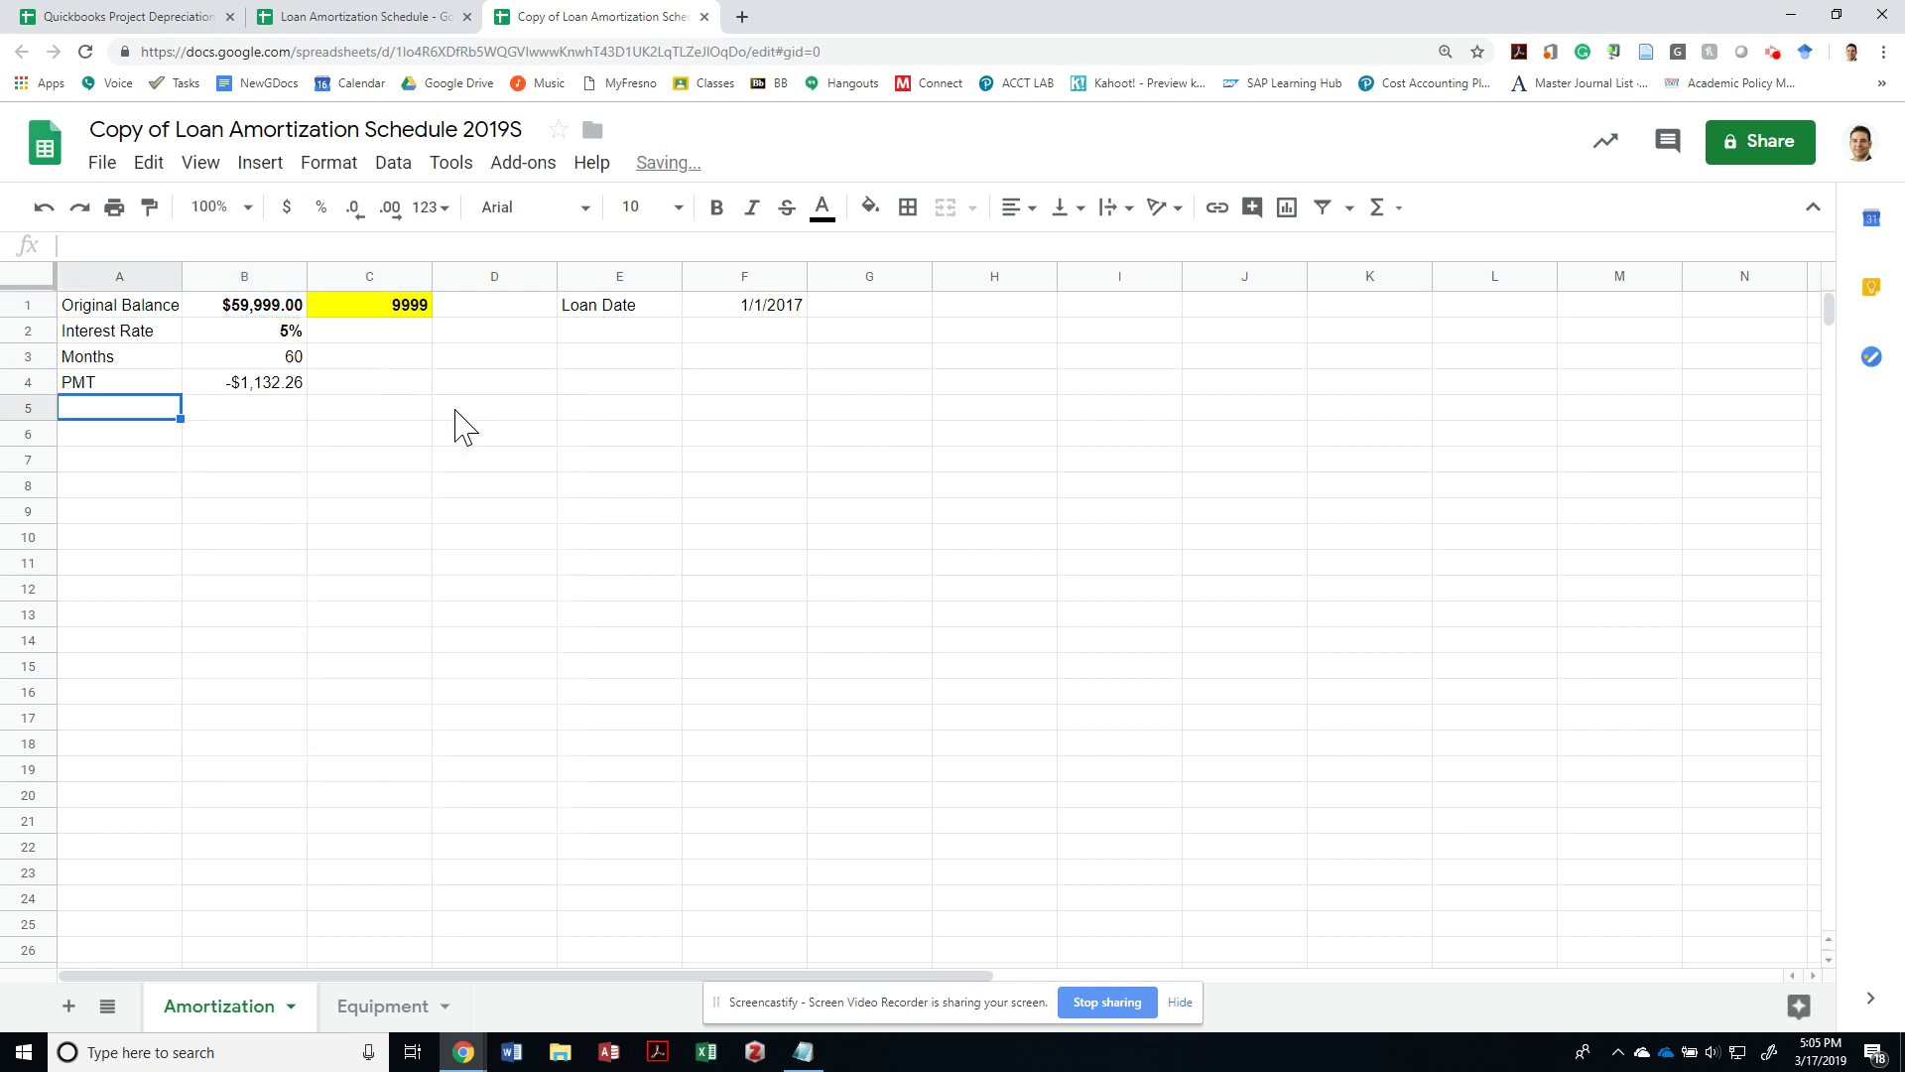
key(Up)
key(Right)
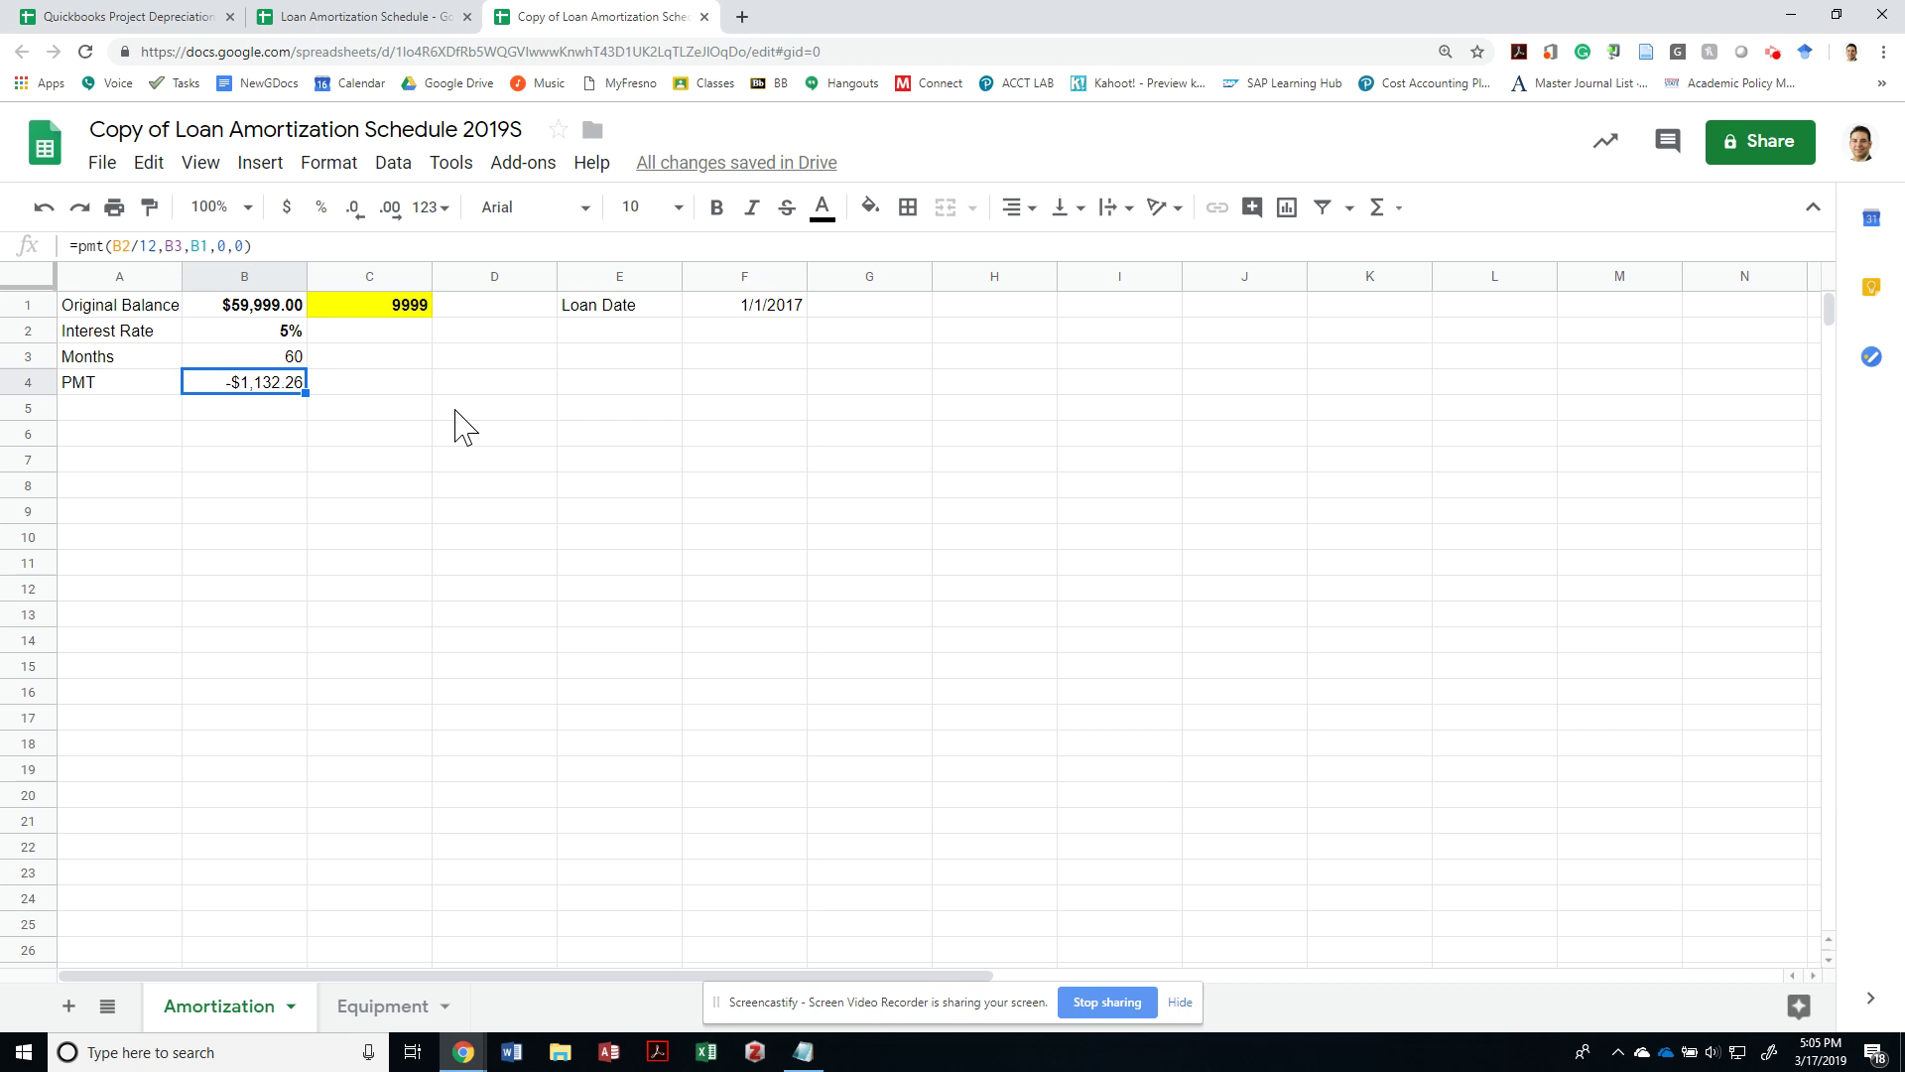
key(ctrl+b)
Type the row 6 headers Payment Number, Date, Payment Amount, Interest Expense, Principal, Balance After Payment
key(Down)
key(Down)
key(Left)
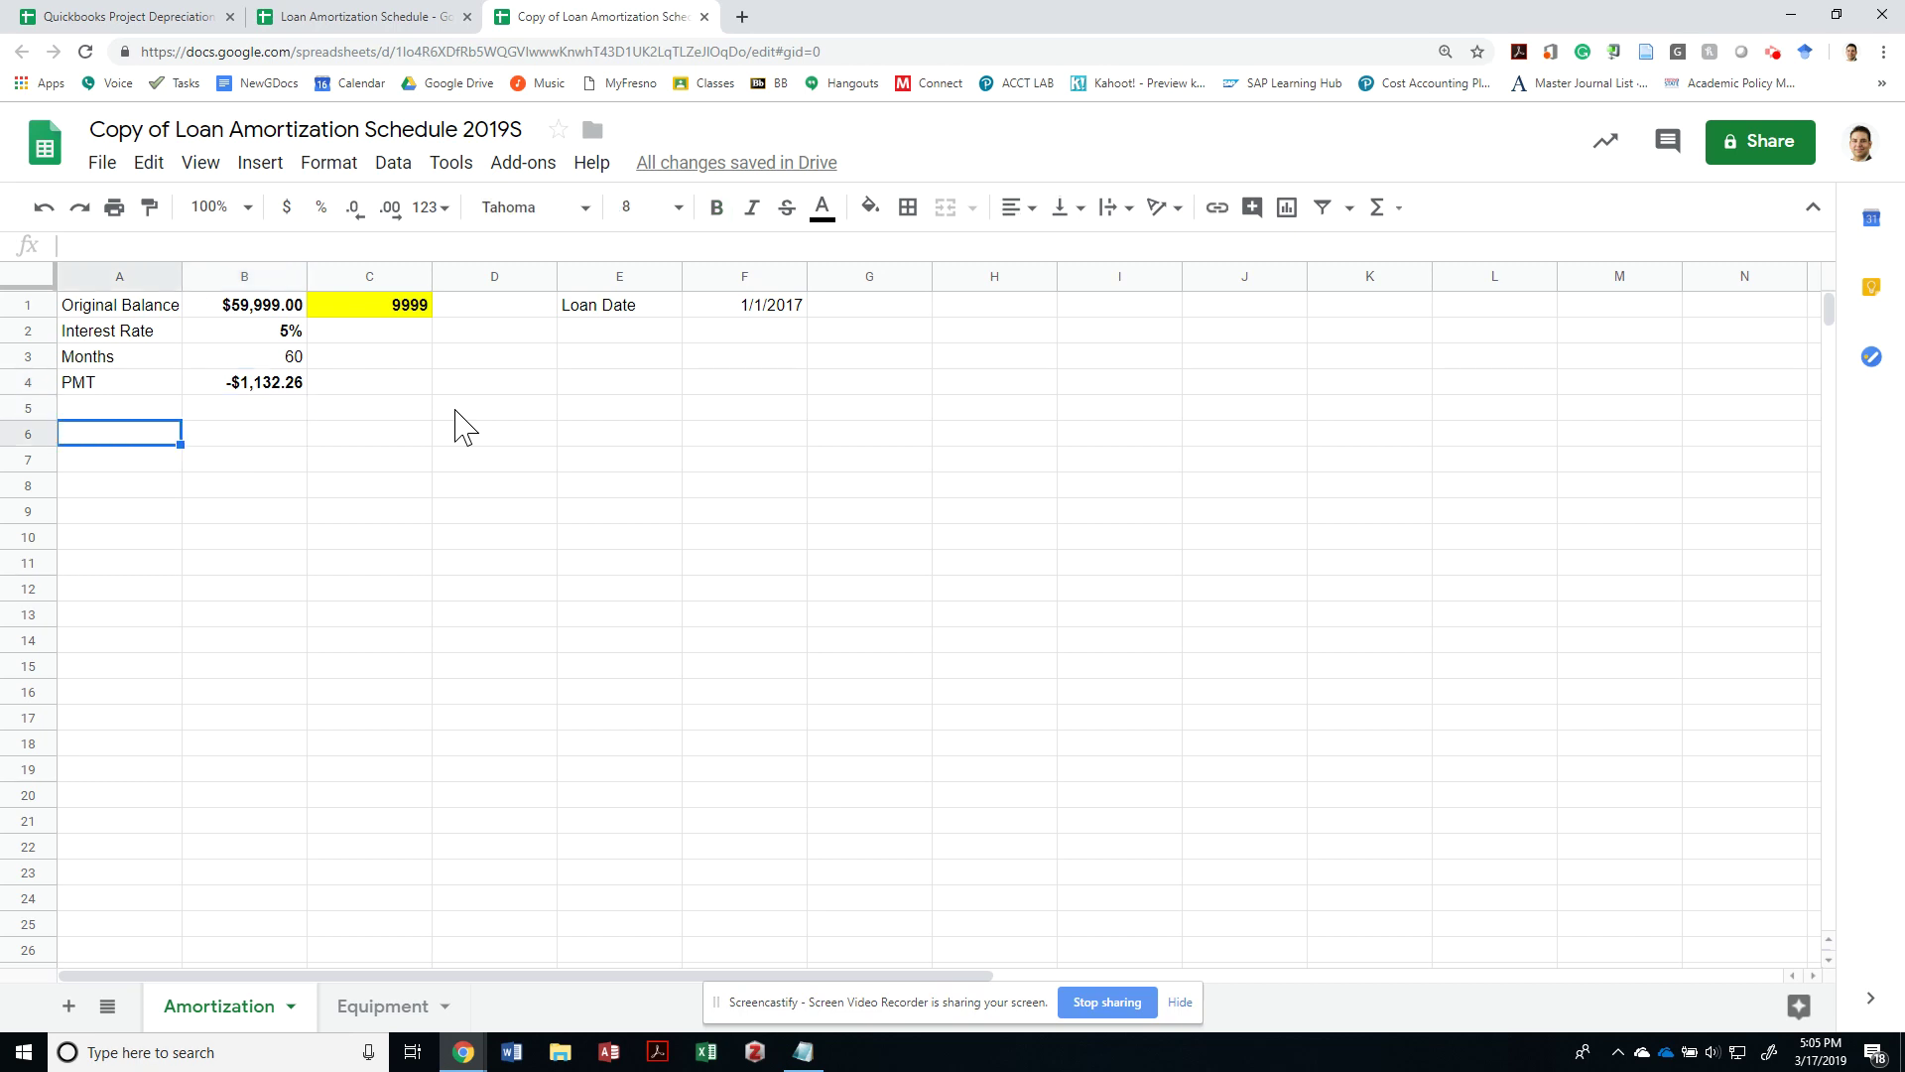
text(Payment N)
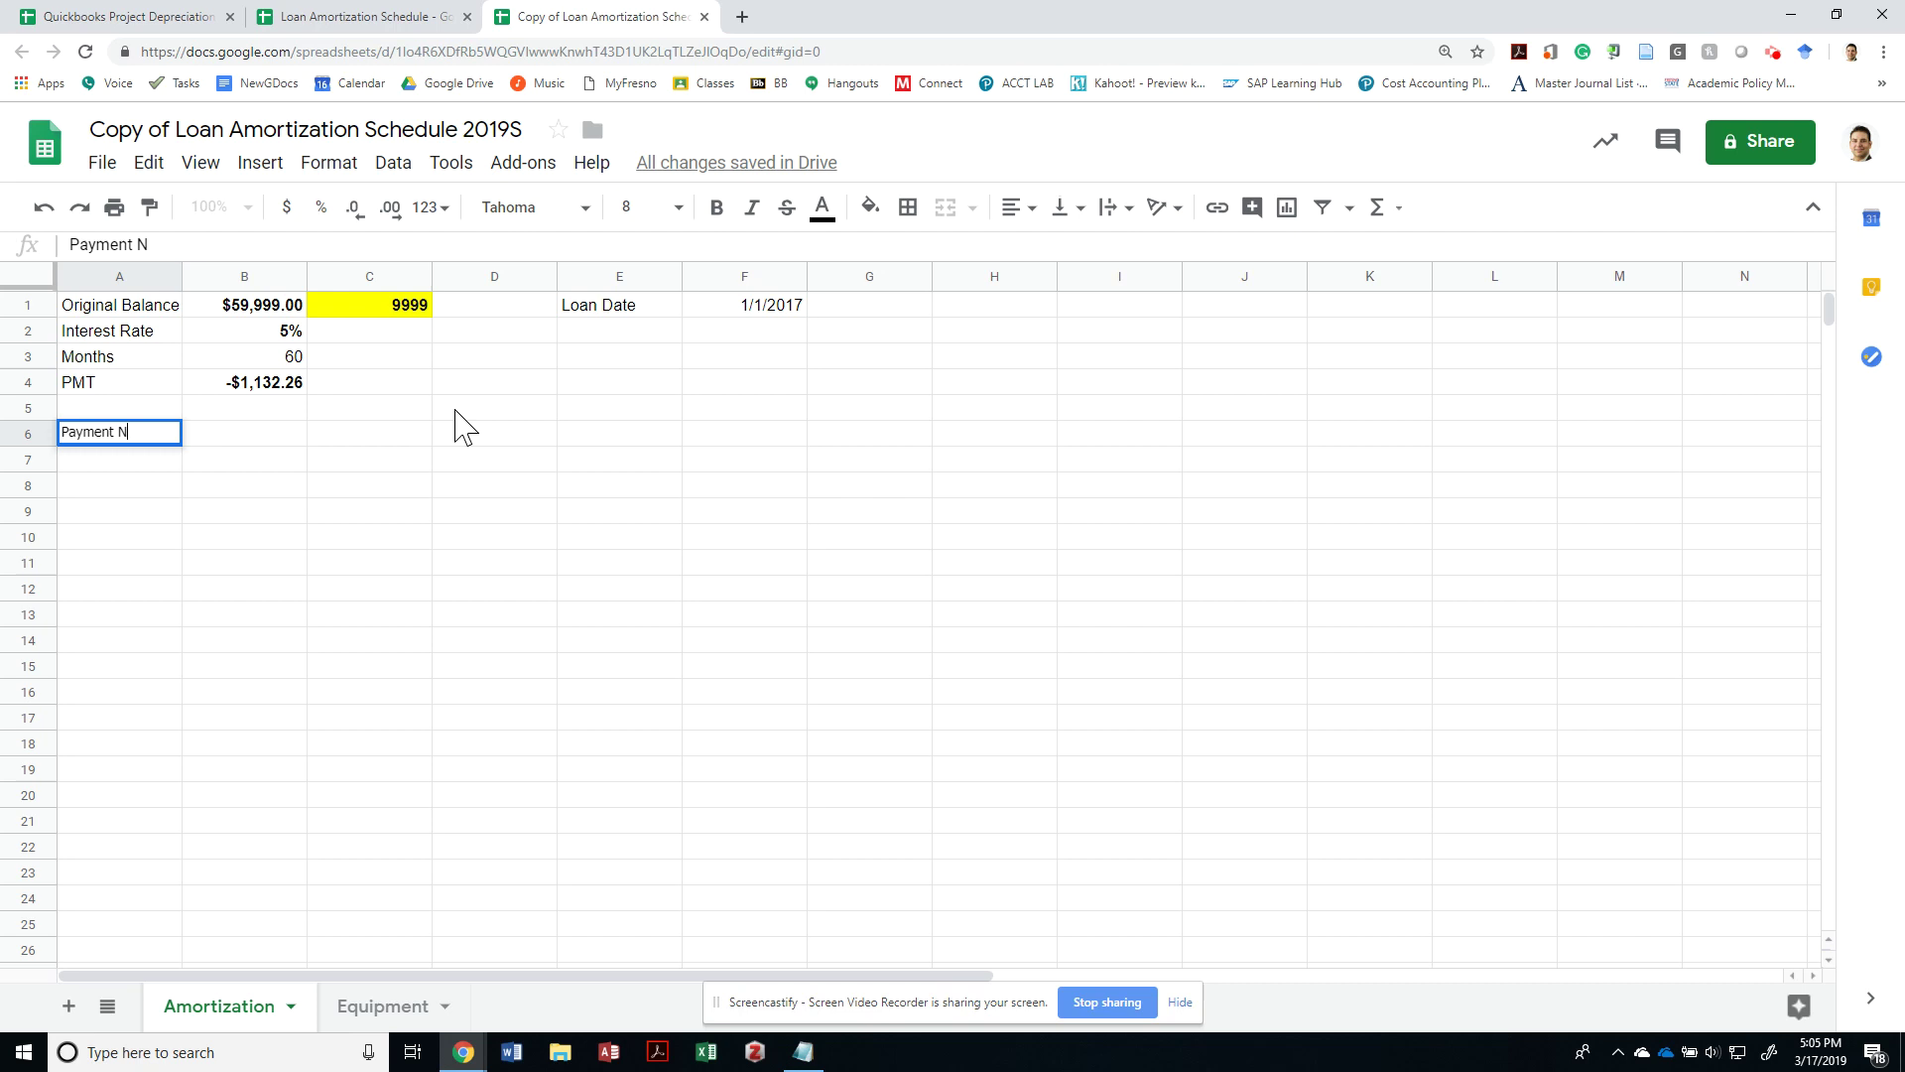
text(umber)
key(Tab)
text(Date)
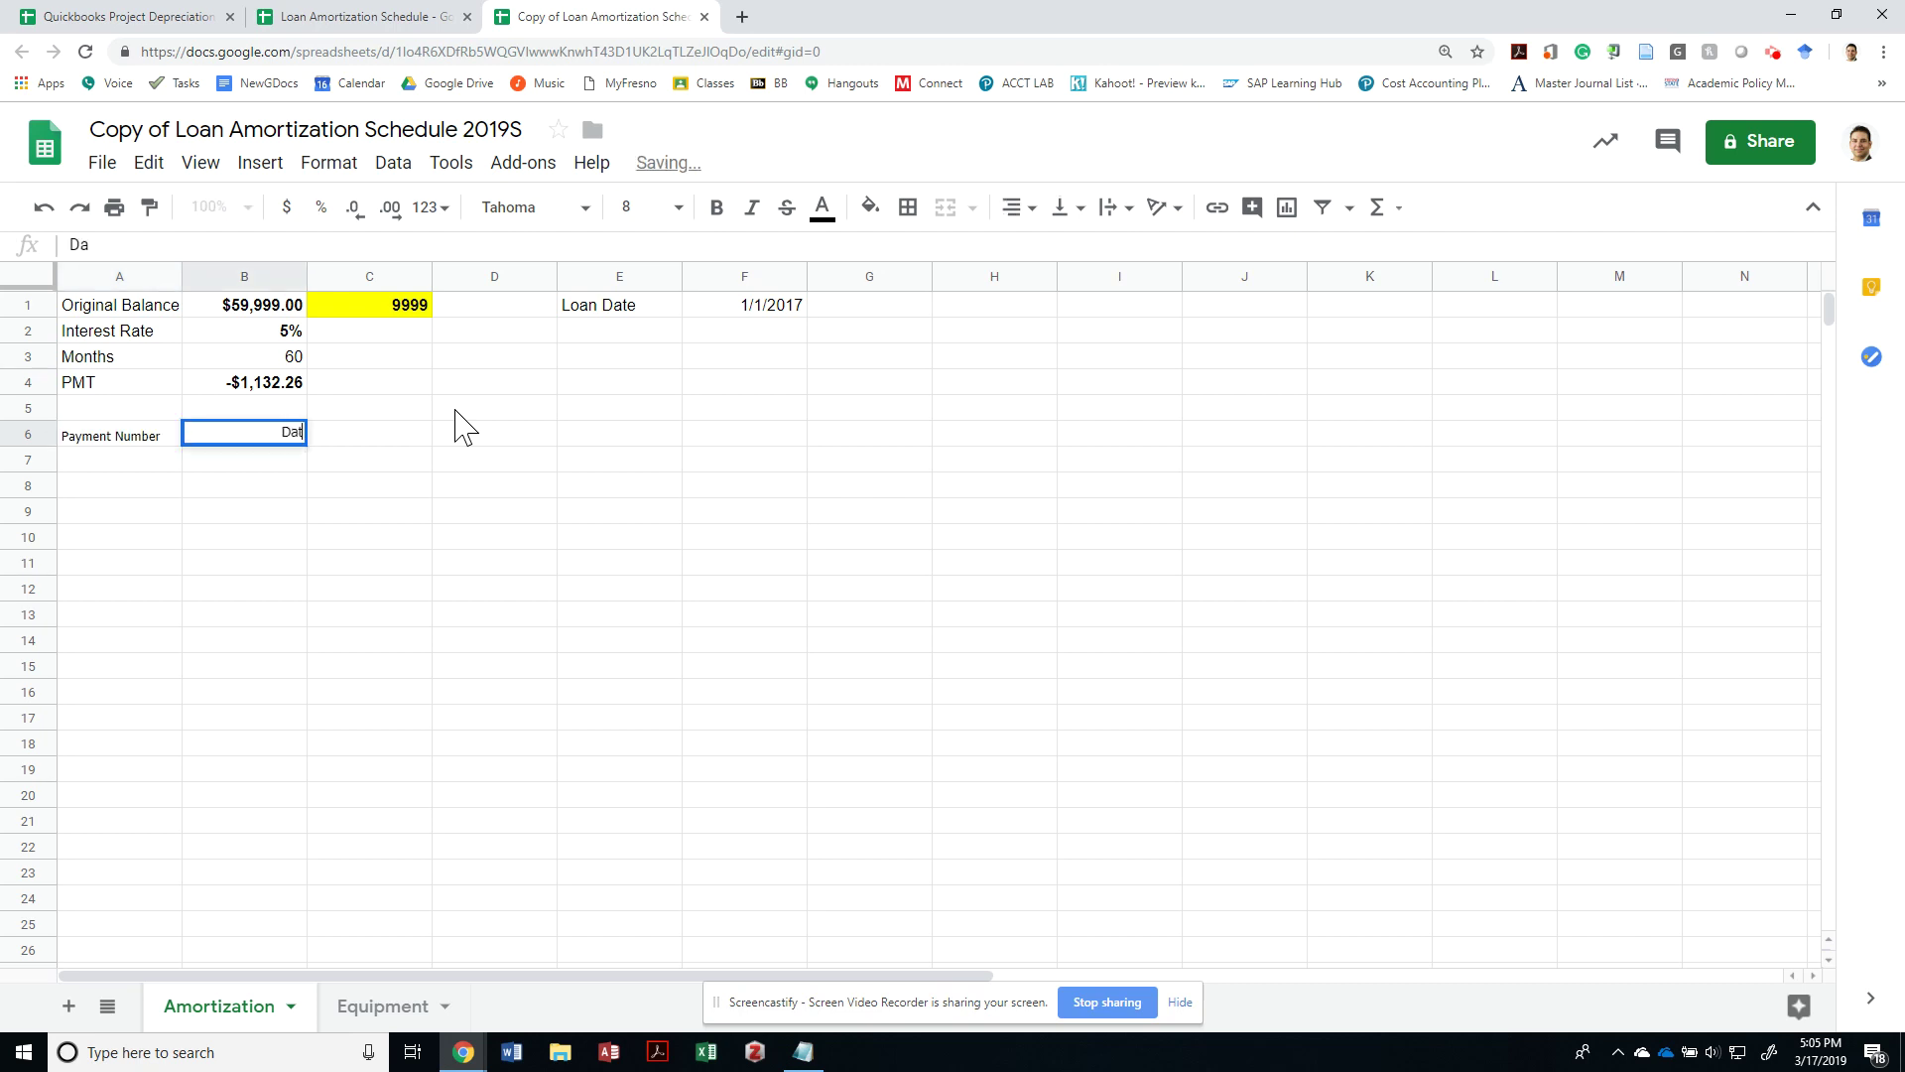
key(Tab)
text(Pa)
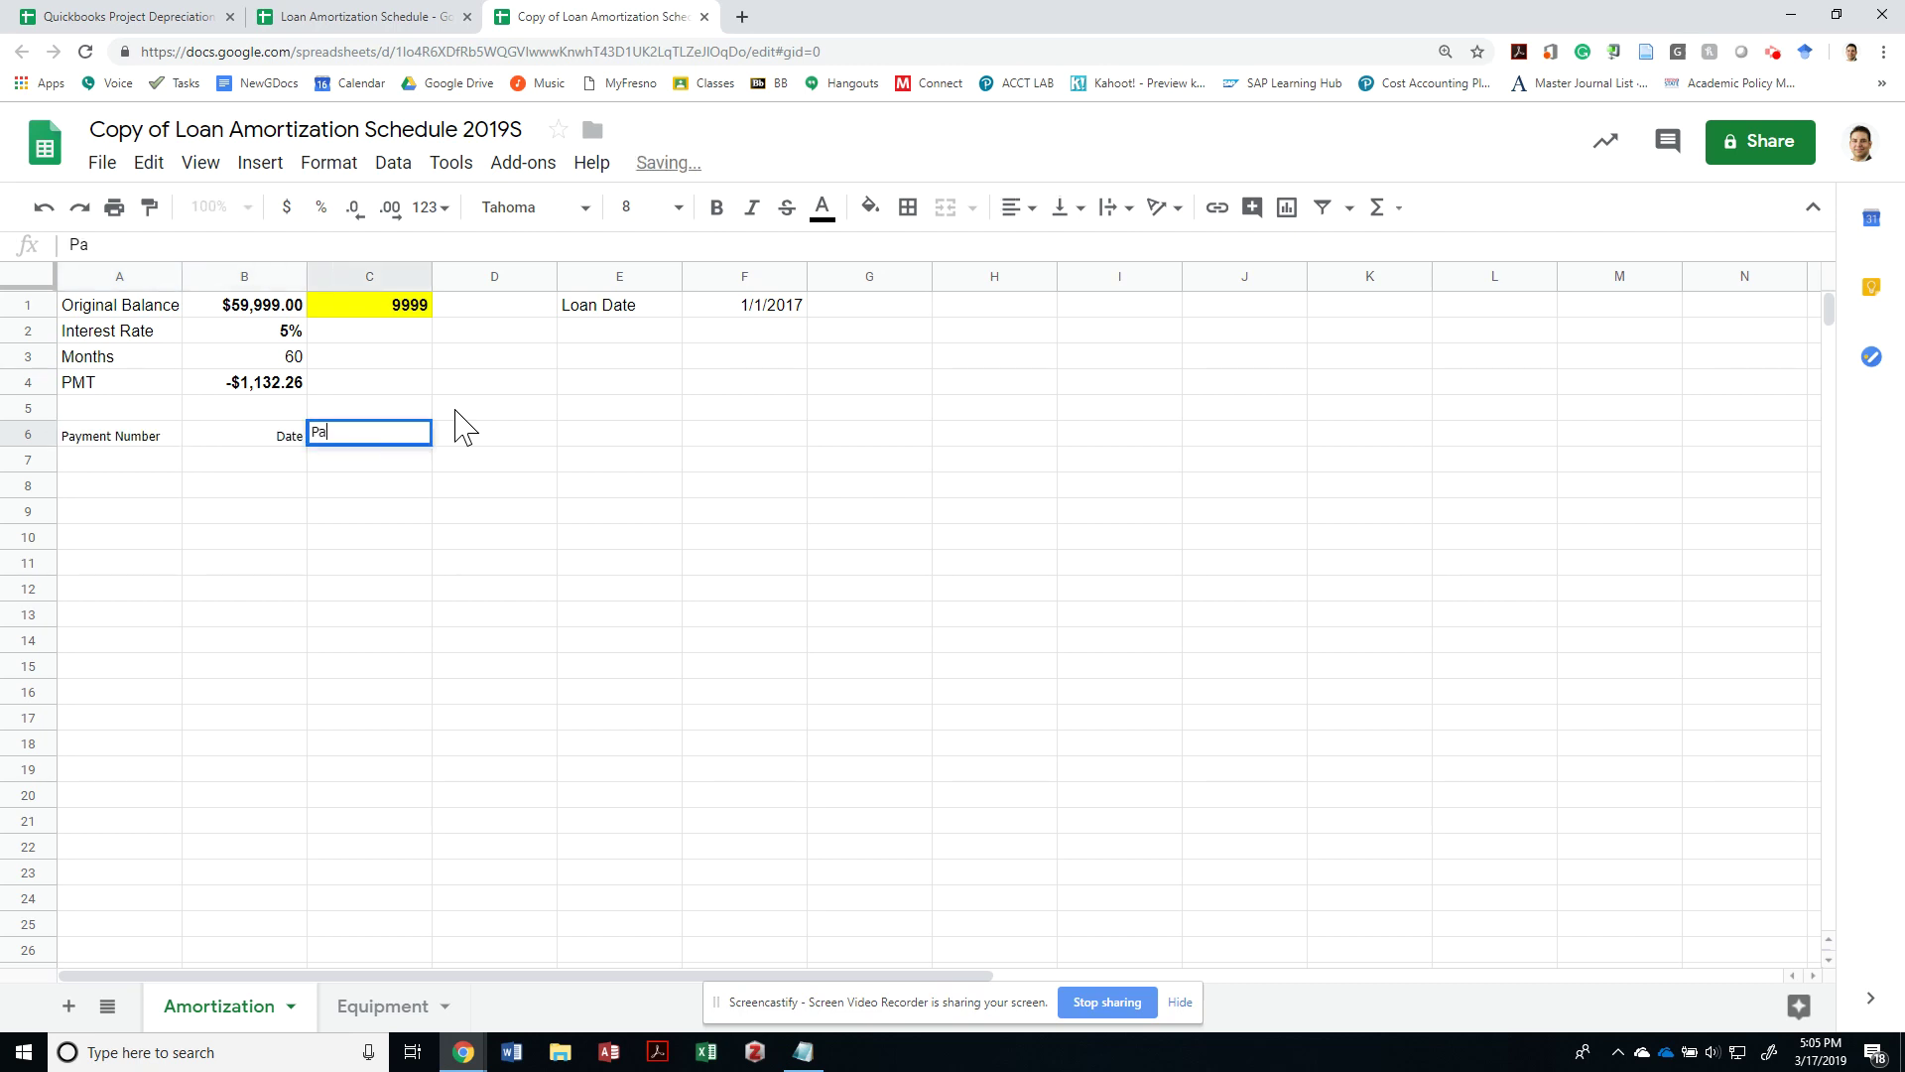
text(yment Amount)
key(Tab)
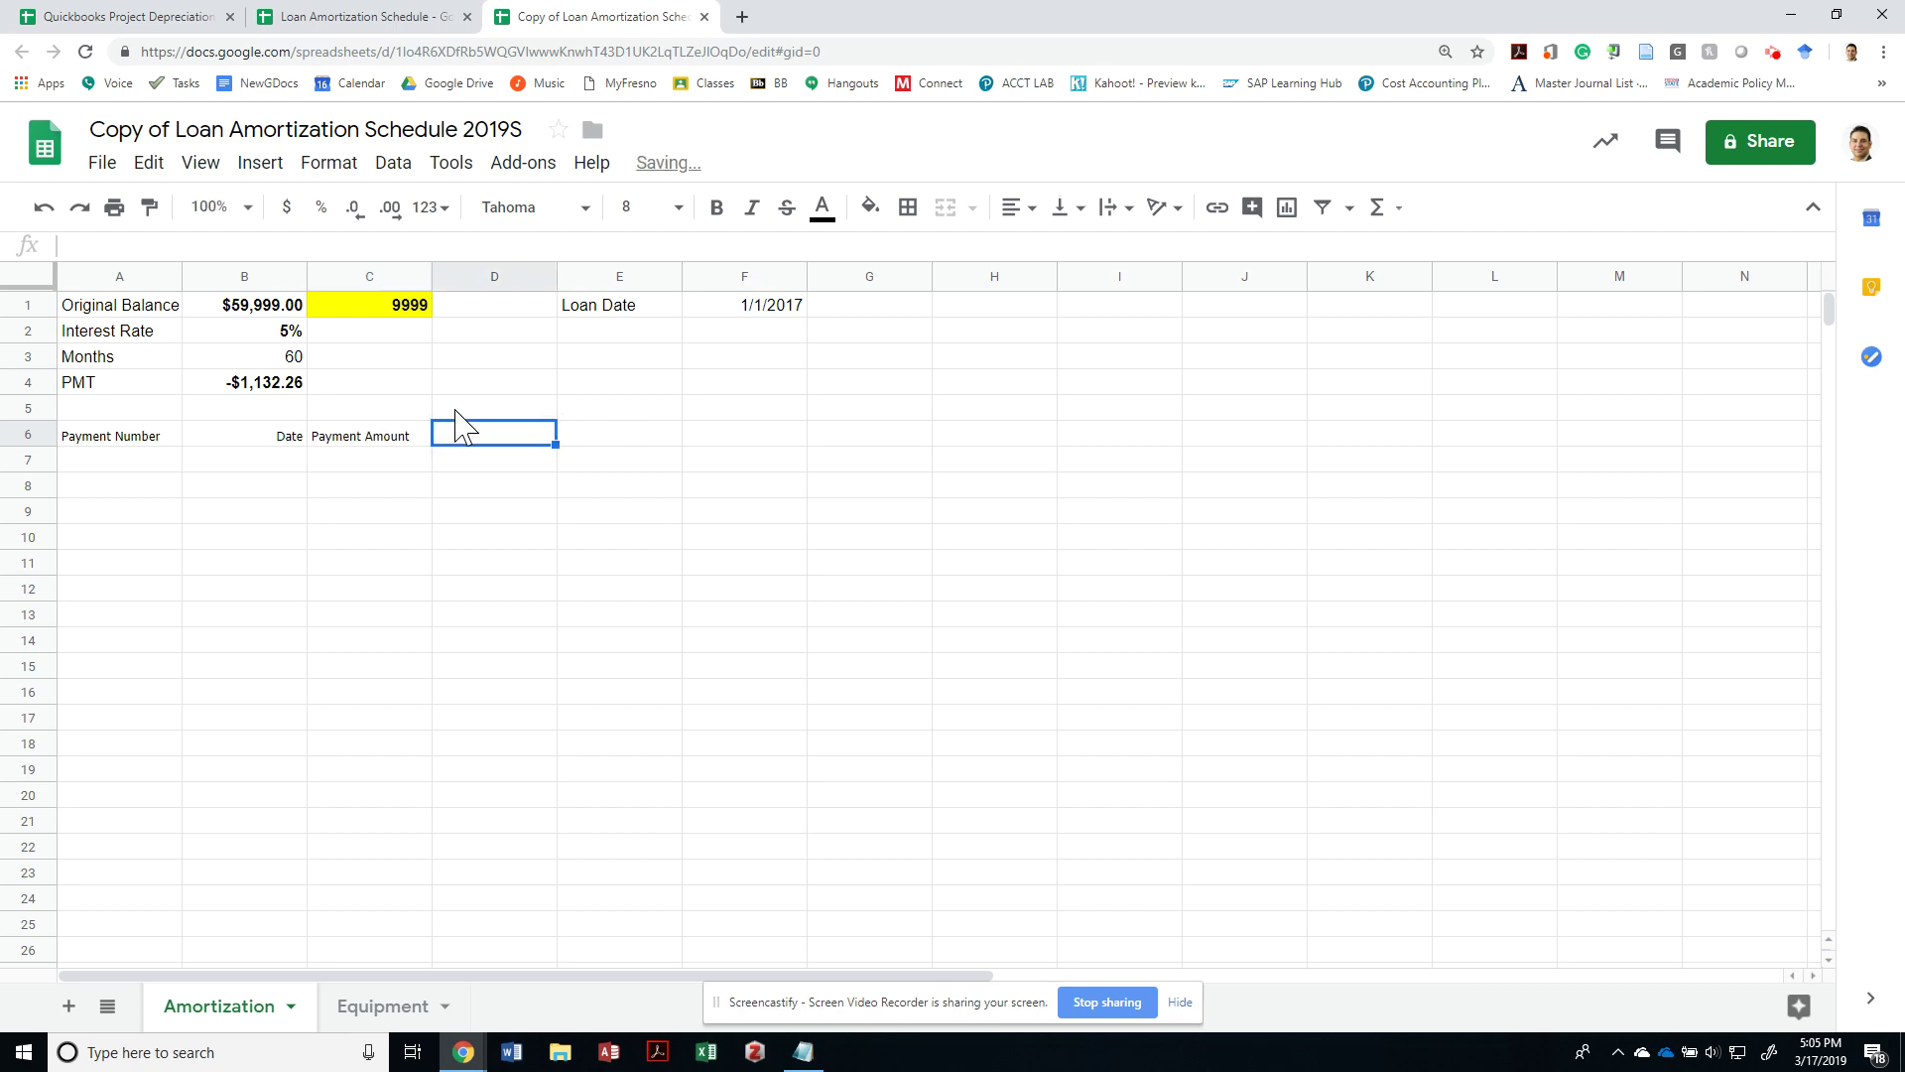
text(Interest Expense)
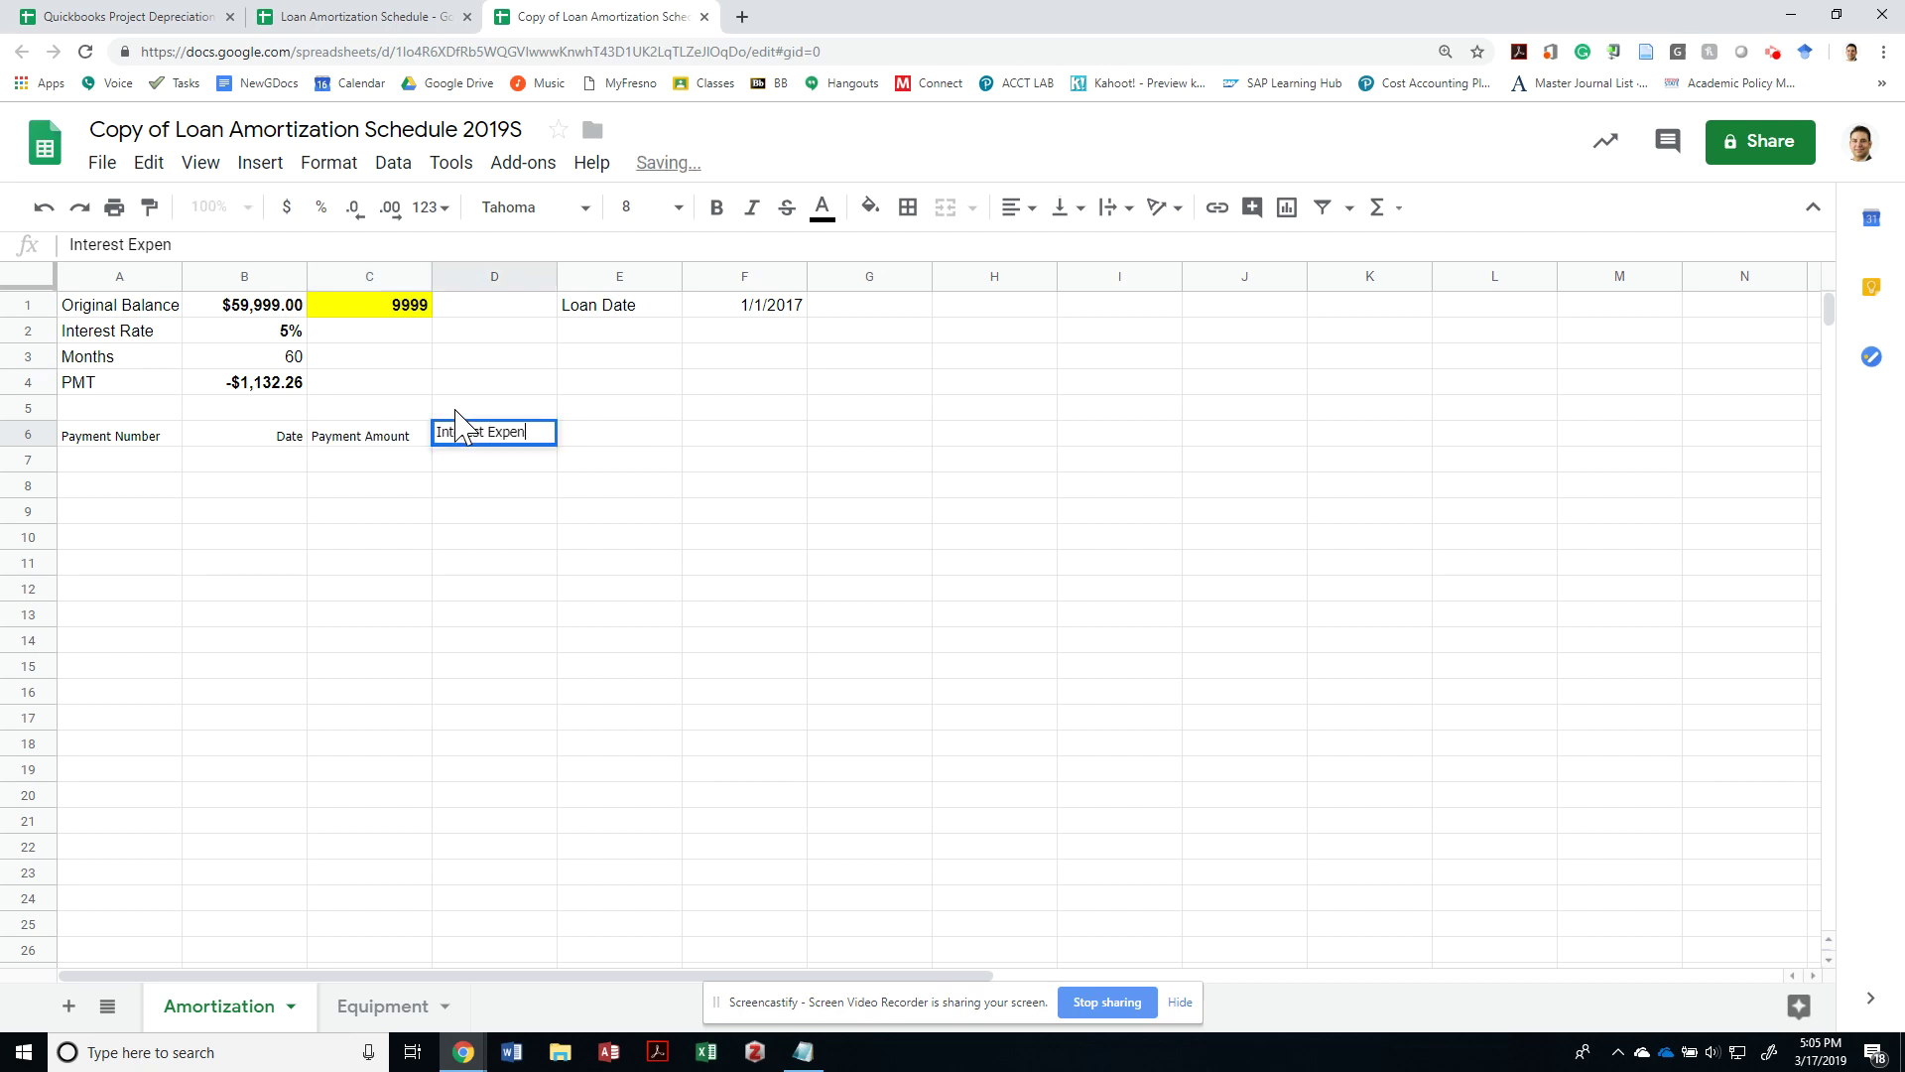
key(Tab)
text(Principal)
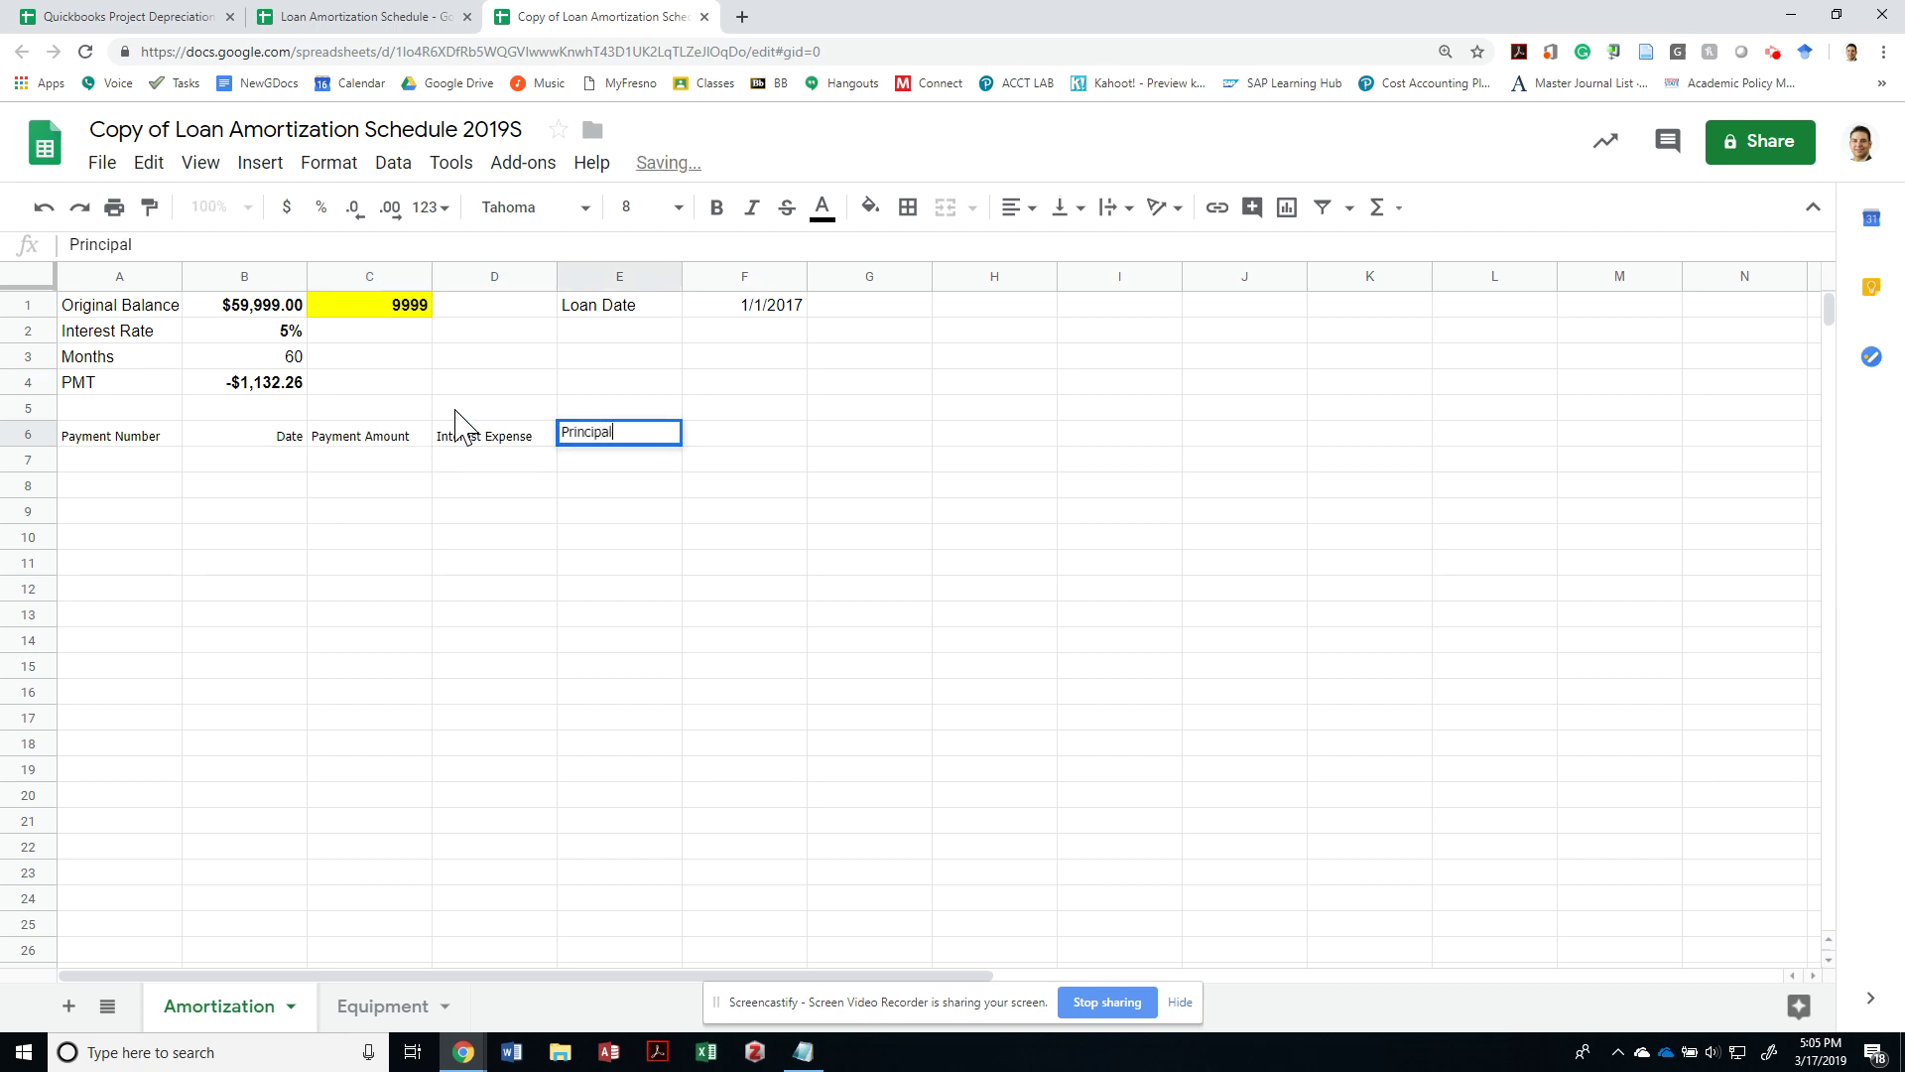
key(Tab)
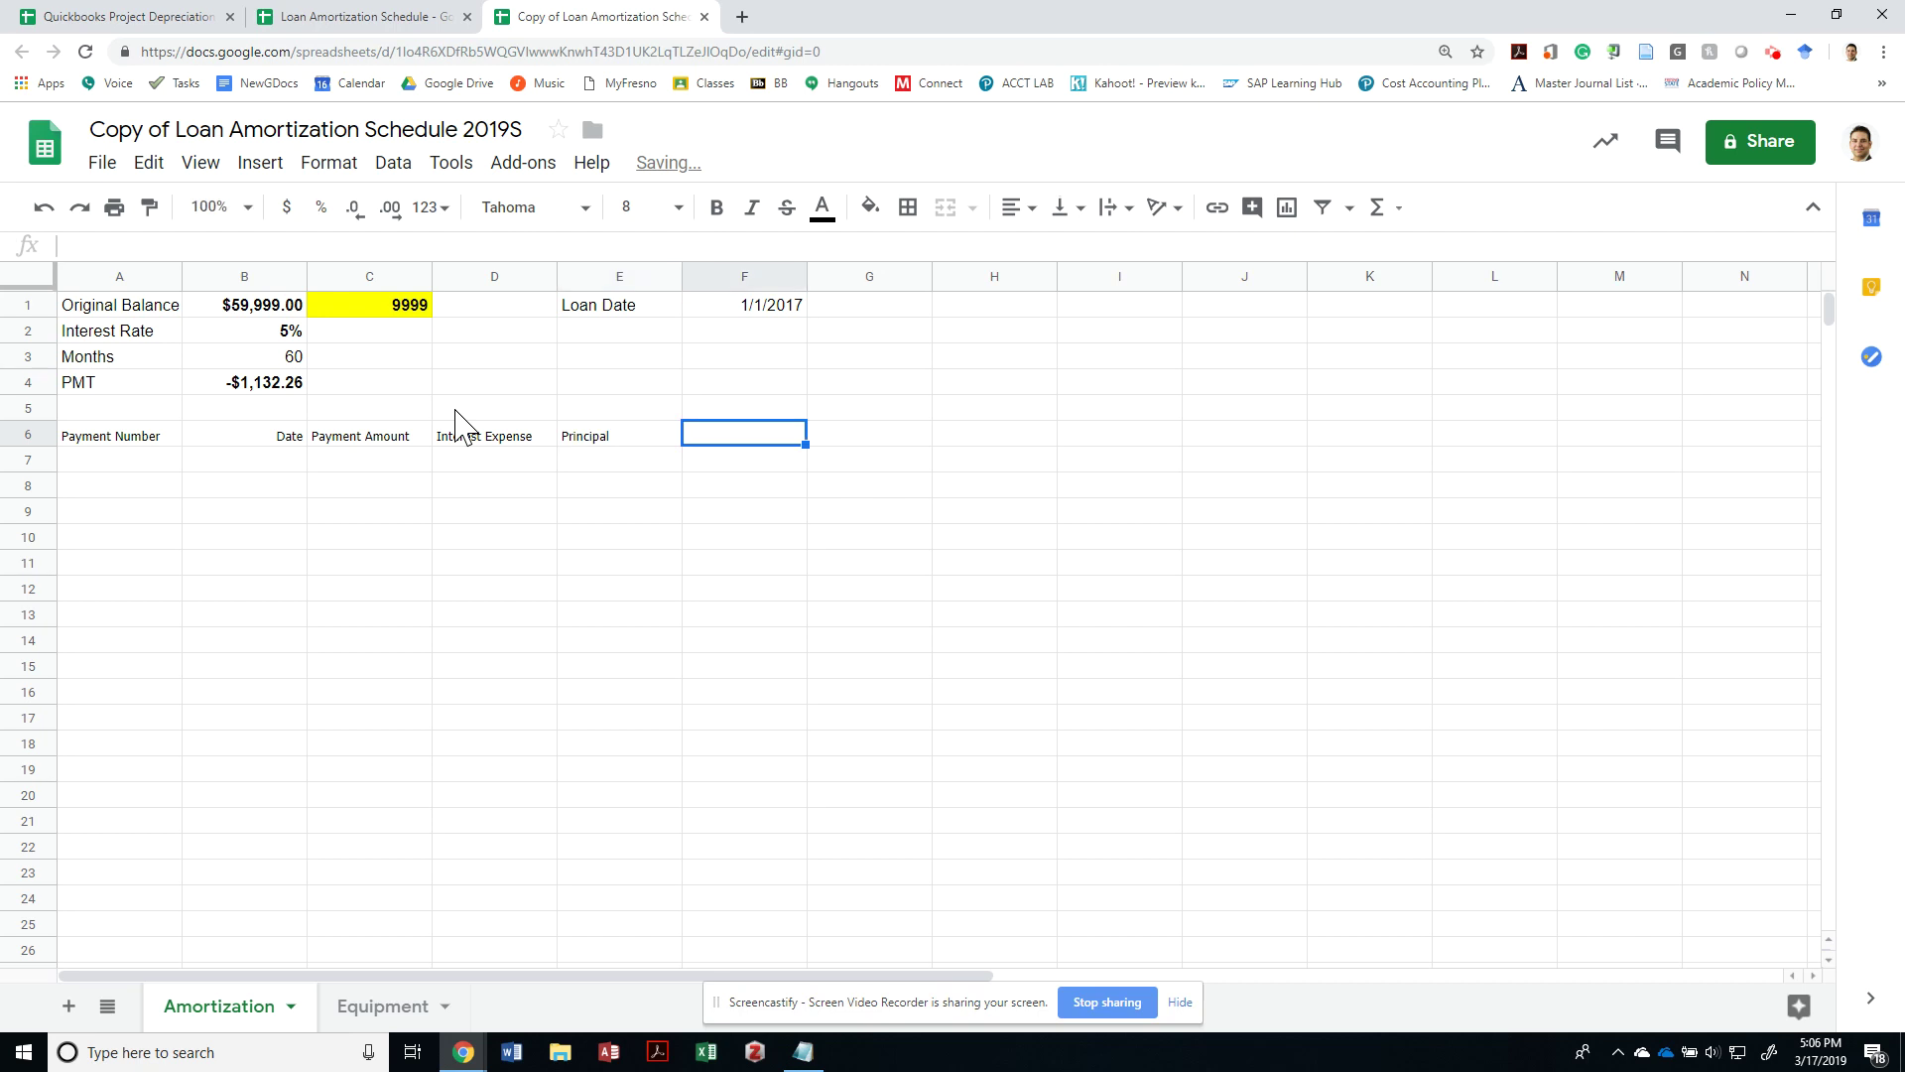
text(Balance )
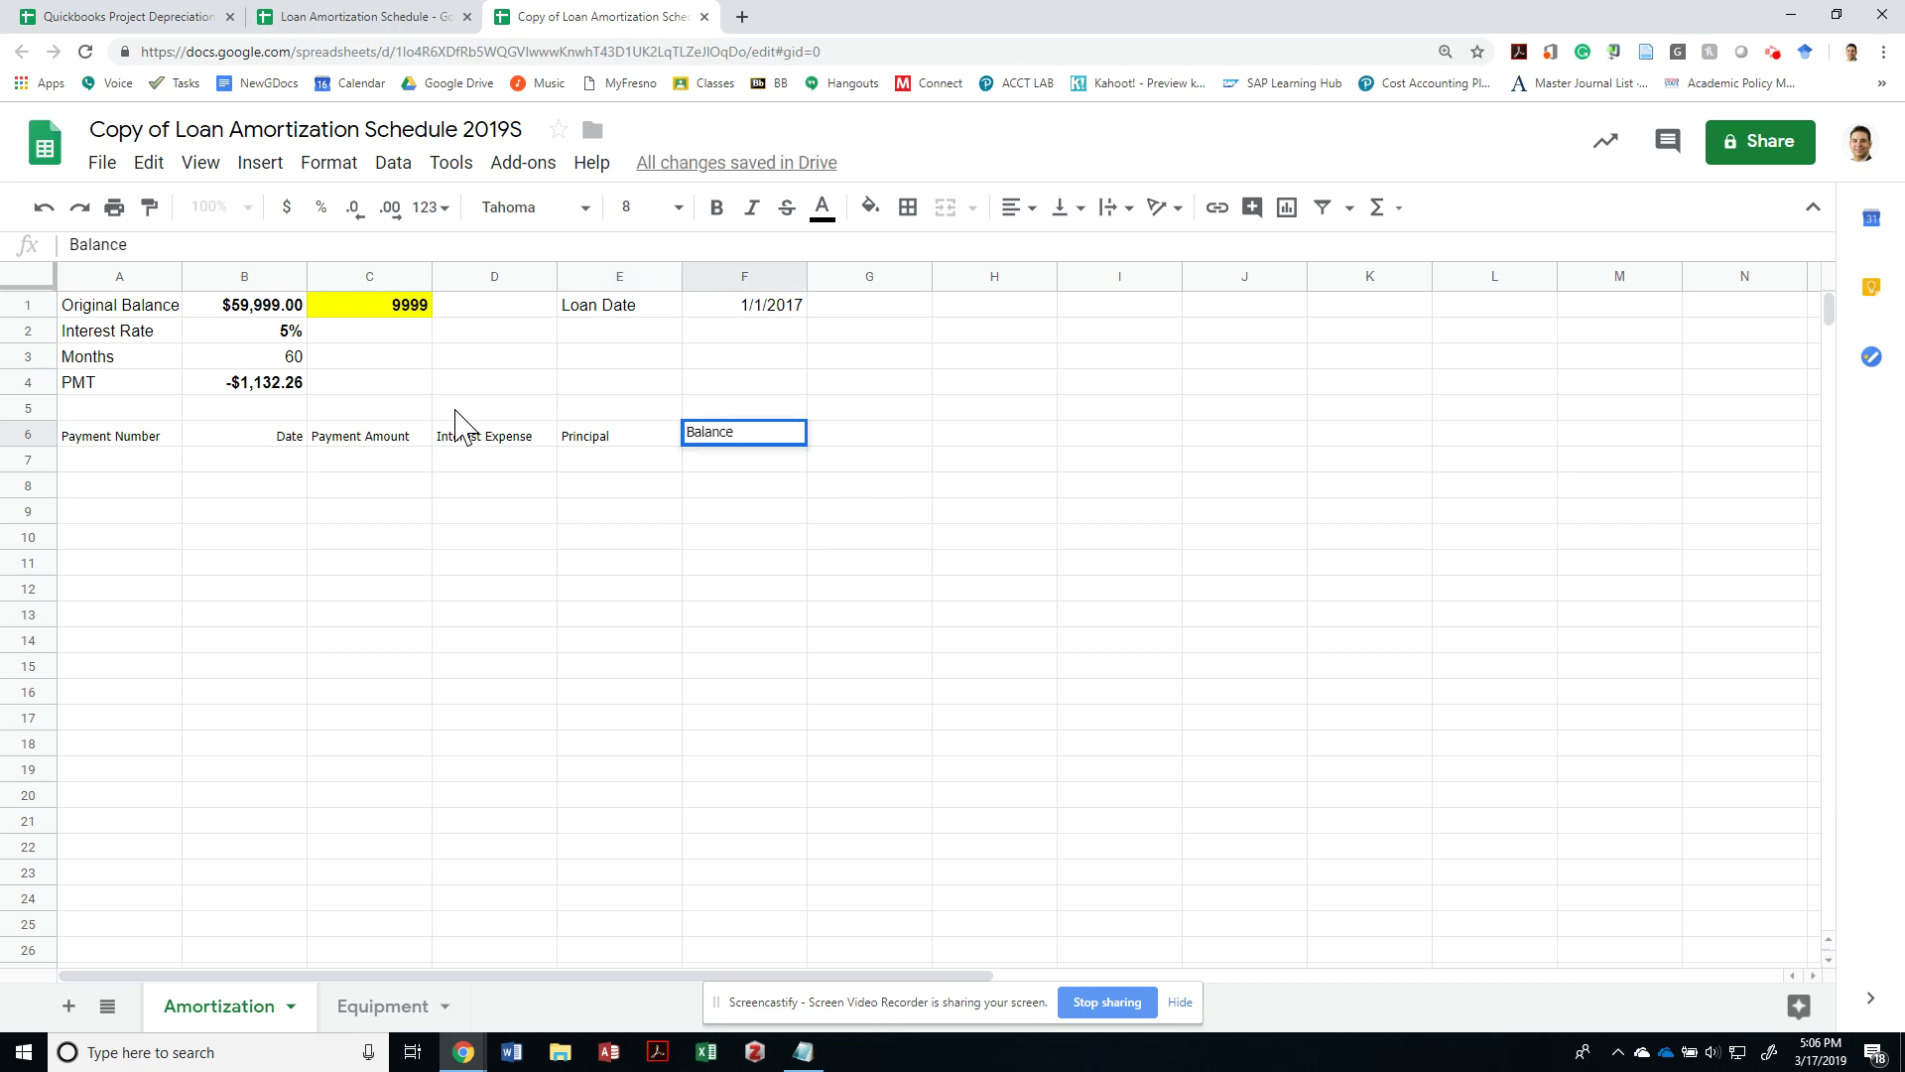
text(Afte)
text(r Payment)
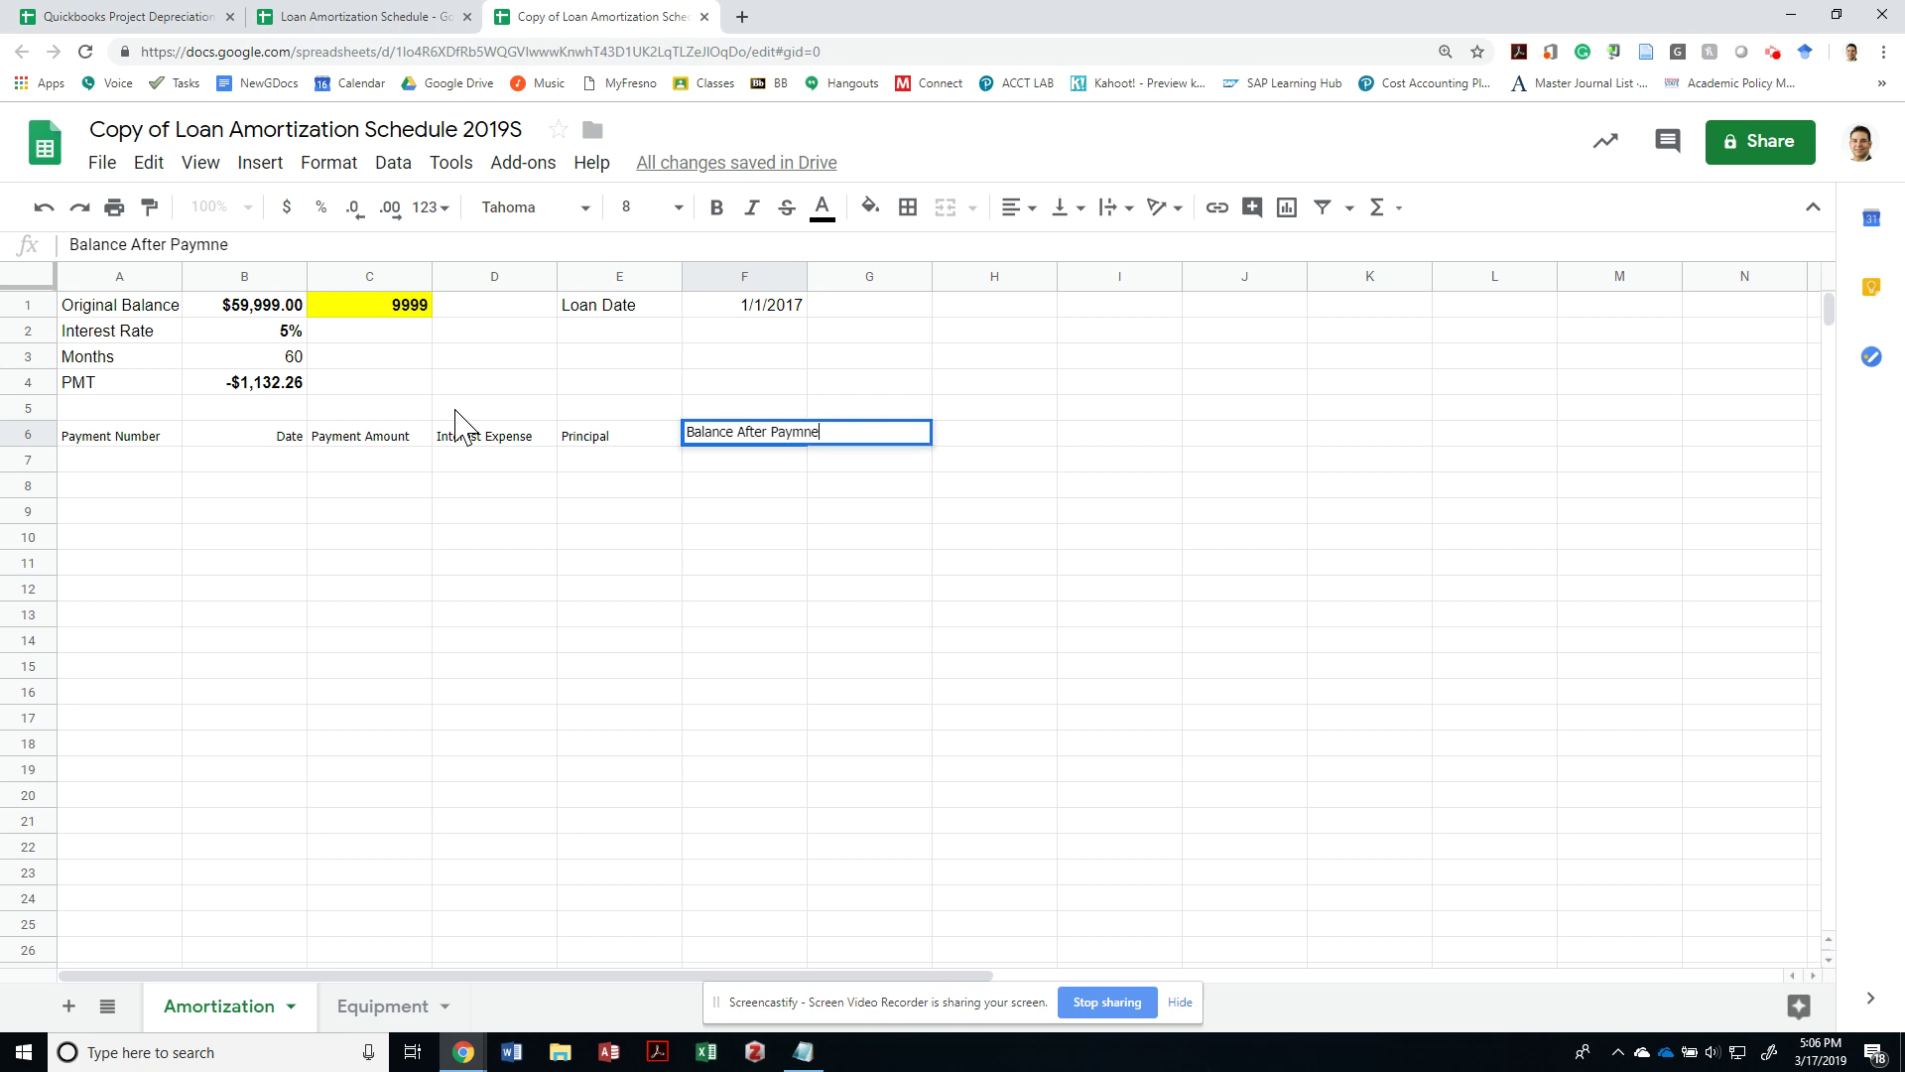
Start row 7 with payment number 0 and an opening balance linked to B1 ($59,999.00)
key(Return)
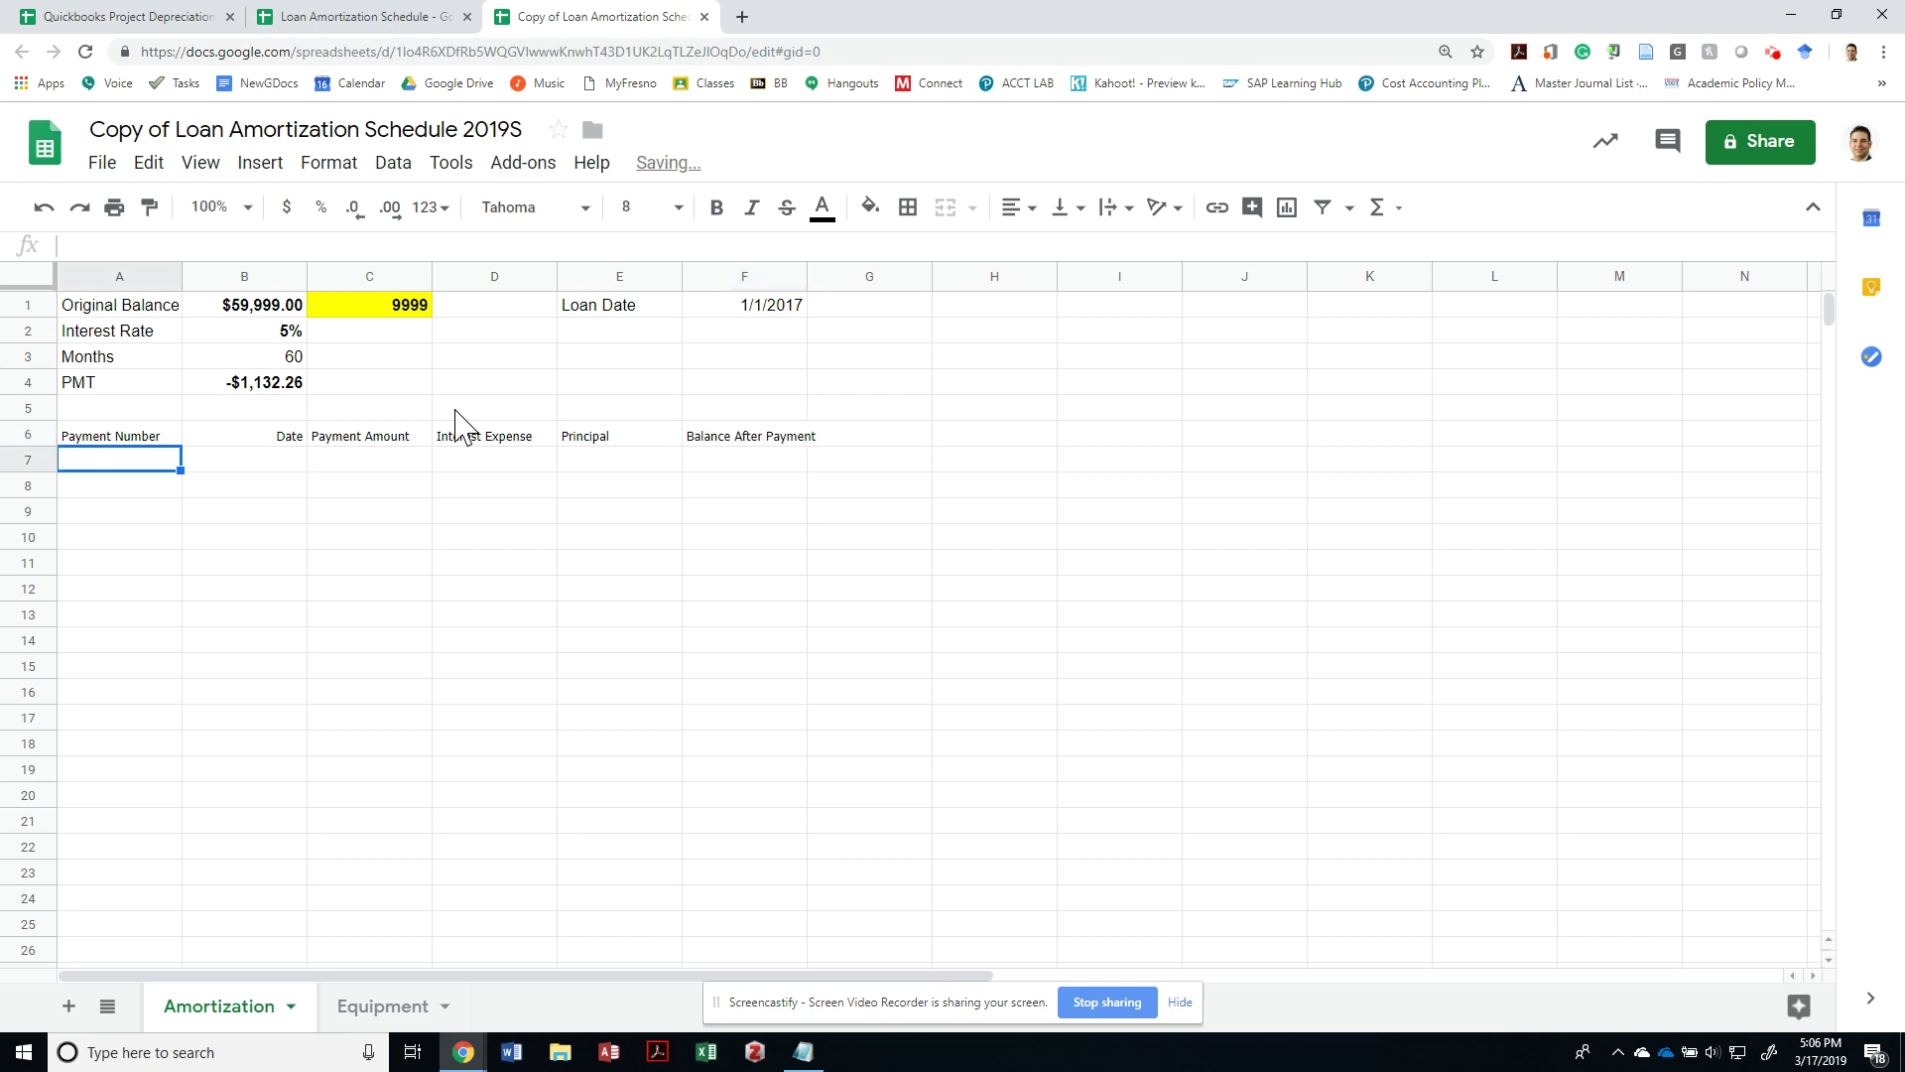
text(0)
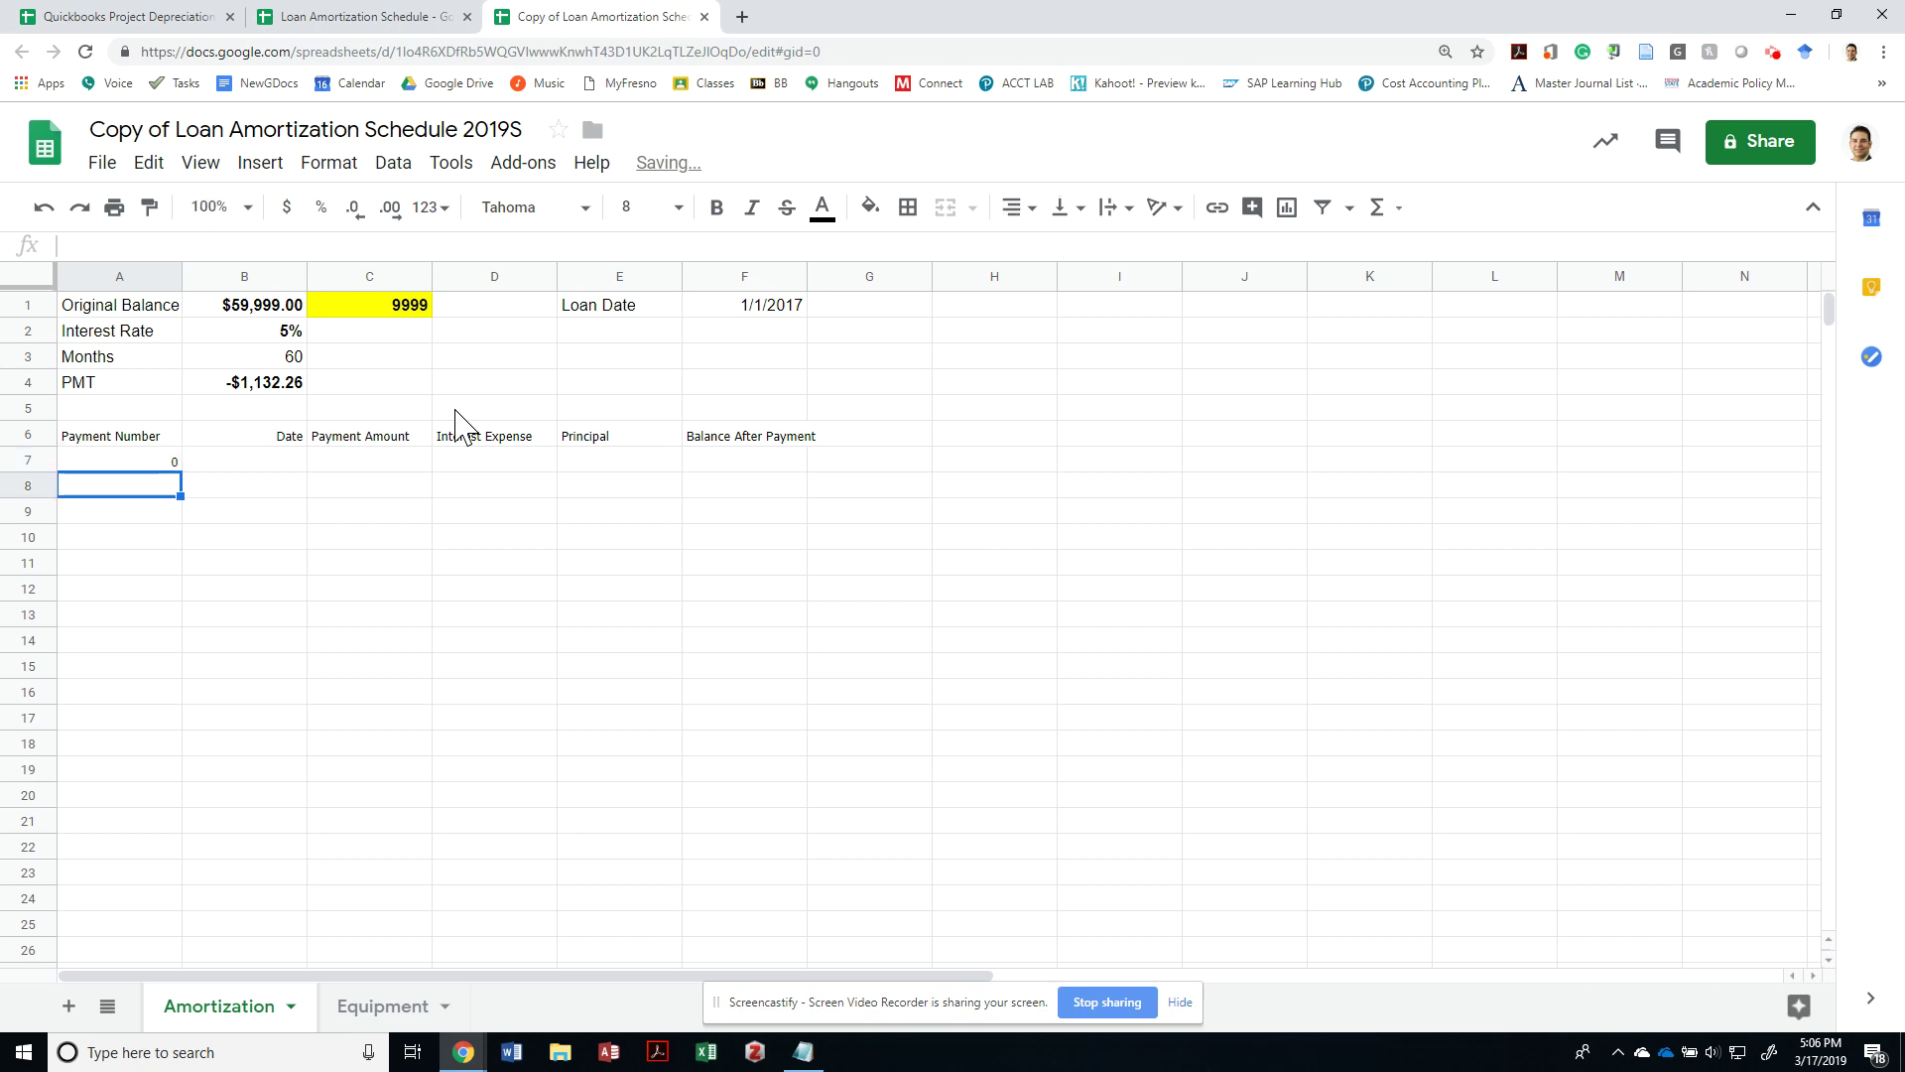
key(Tab)
key(Tab)
key(Tab)
key(Tab)
key(Tab)
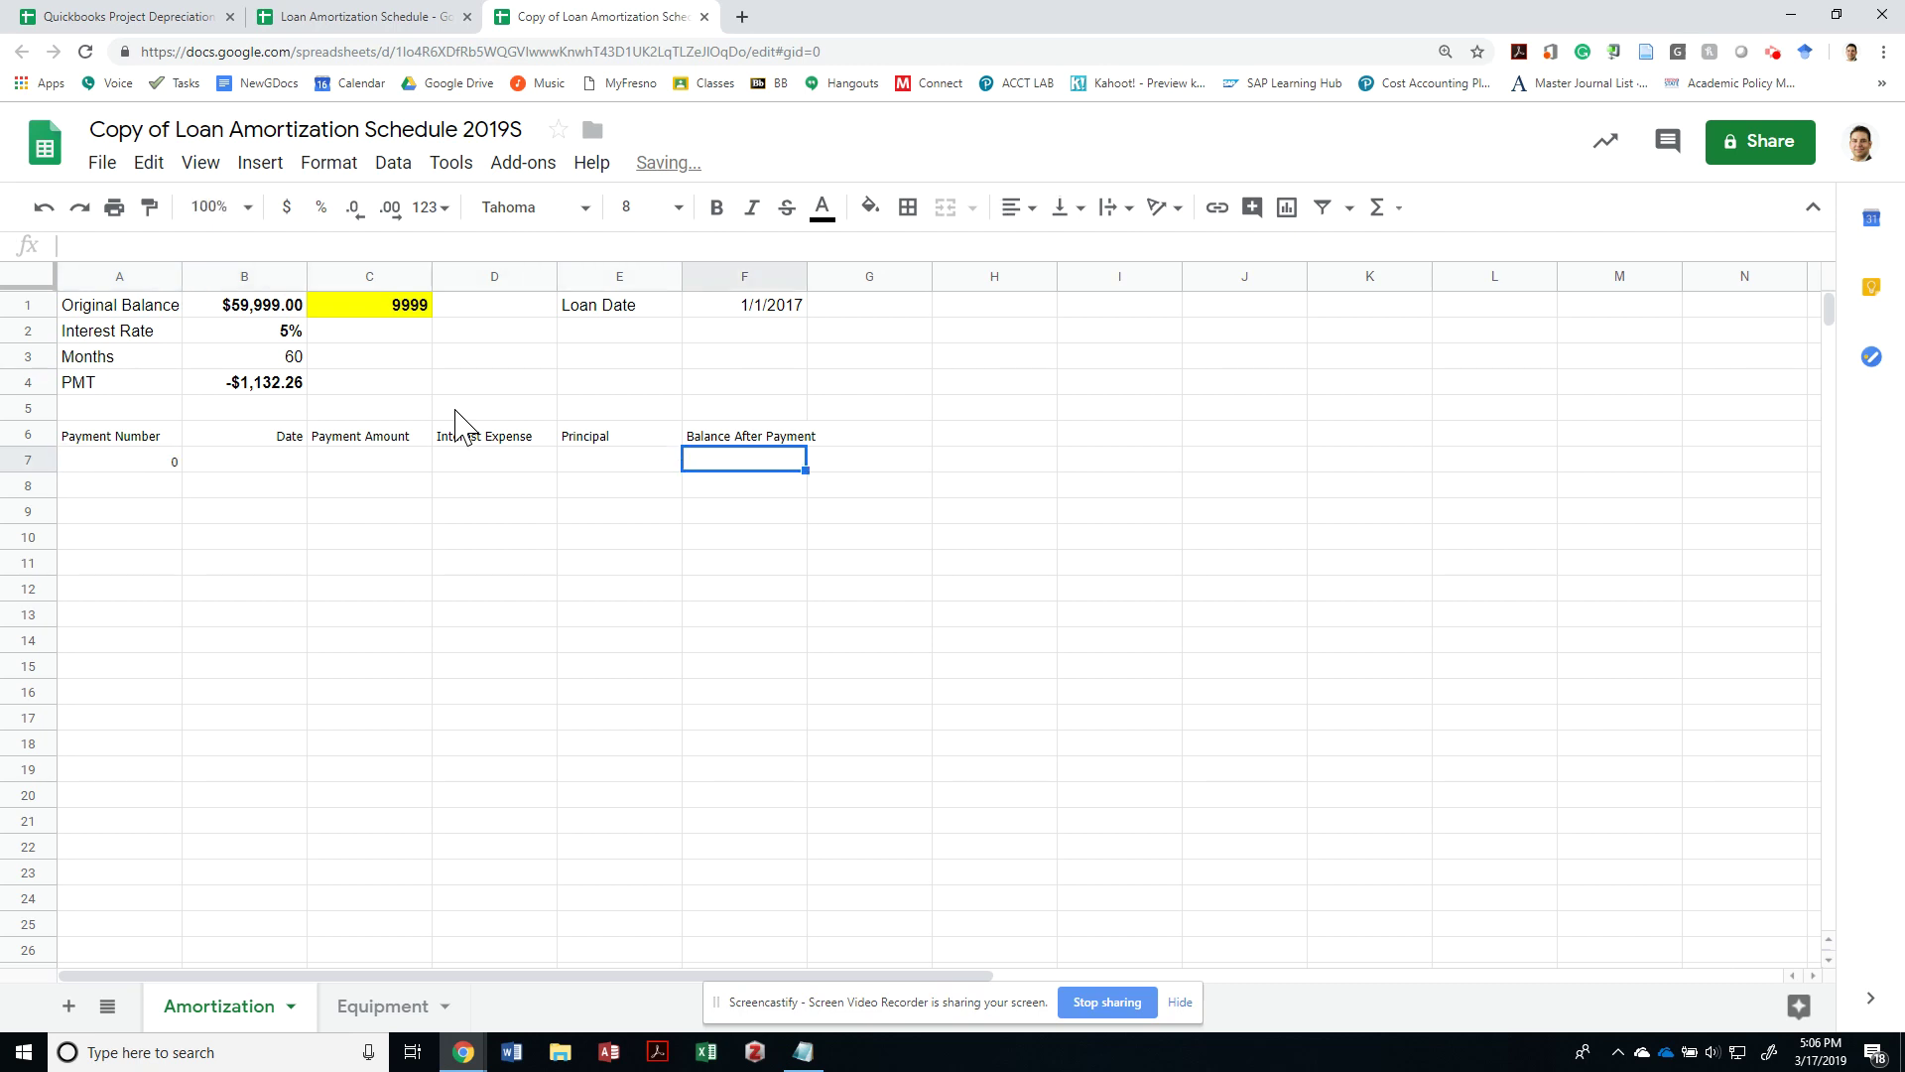
text(+)
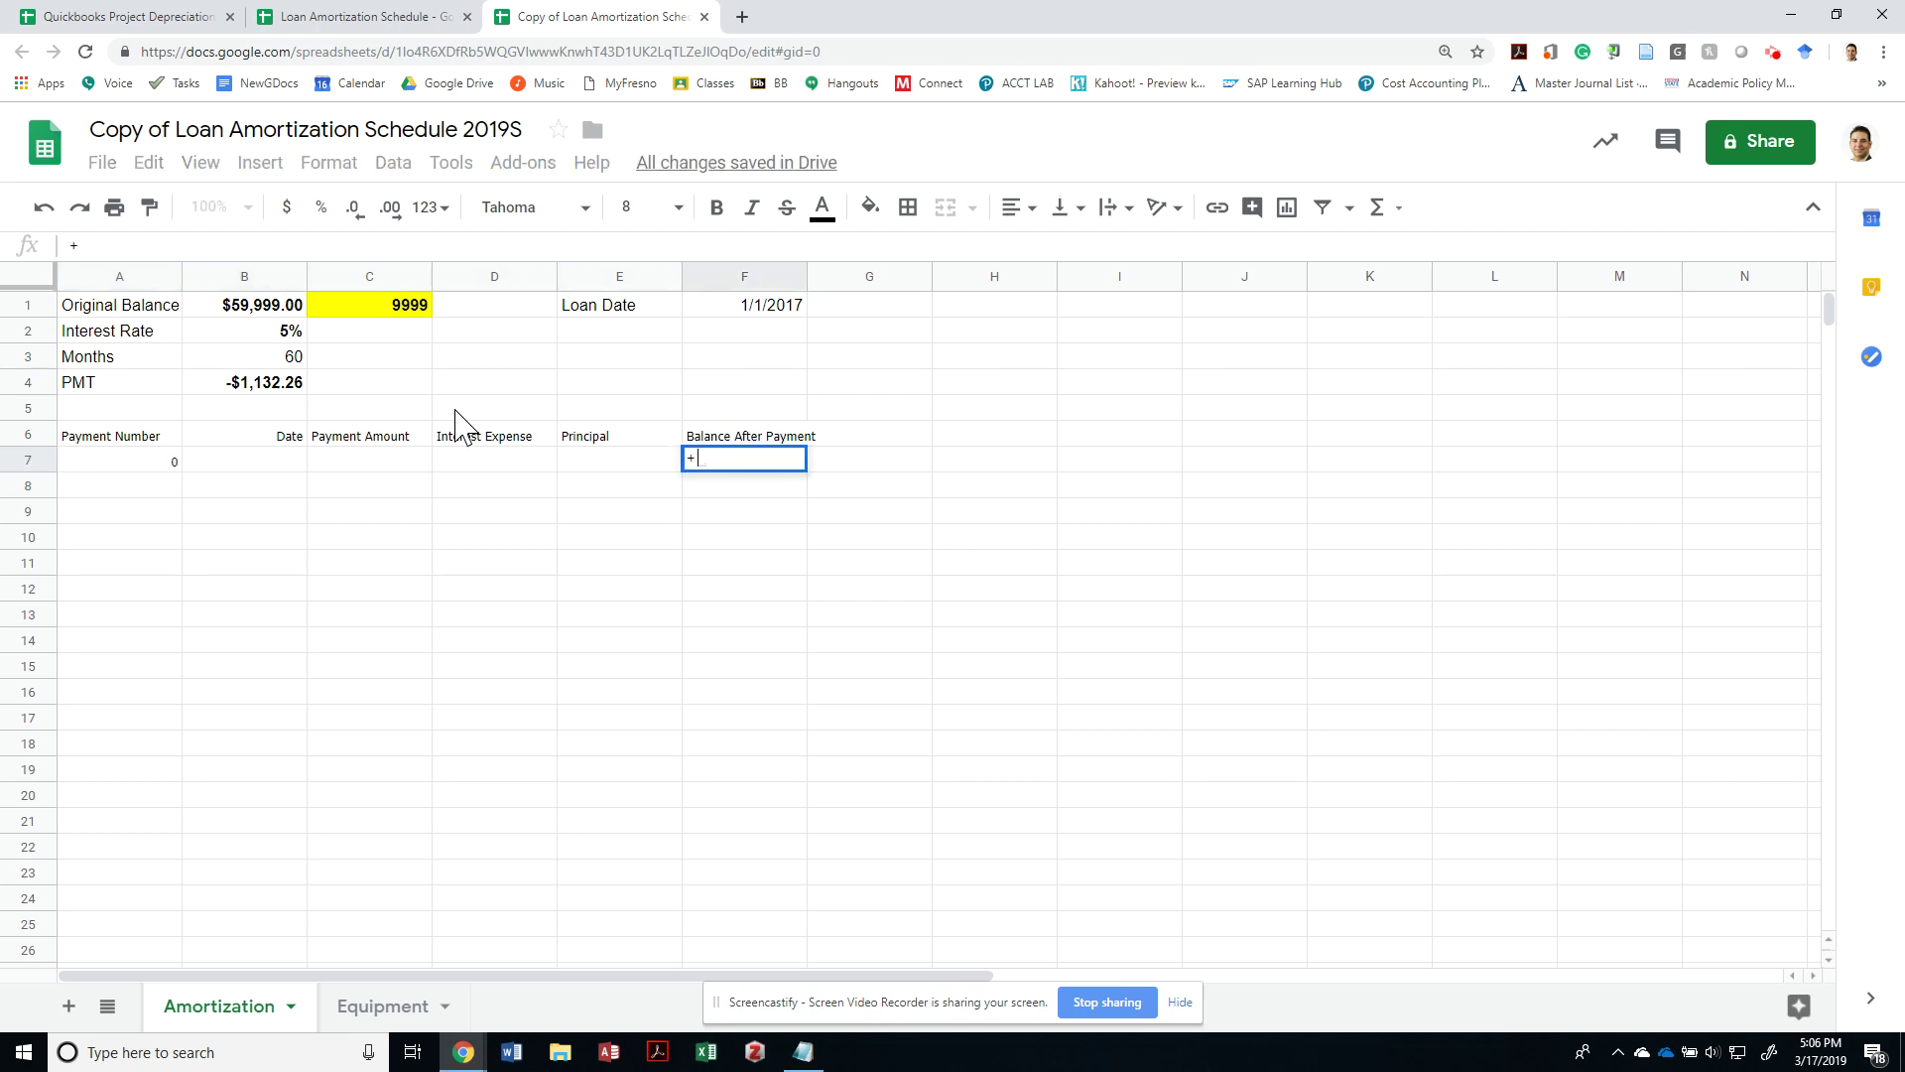
key(Up)
key(Up)
key(Up)
key(Up)
key(Up)
key(Up)
key(Left)
key(Left)
key(Left)
key(Left)
key(Return)
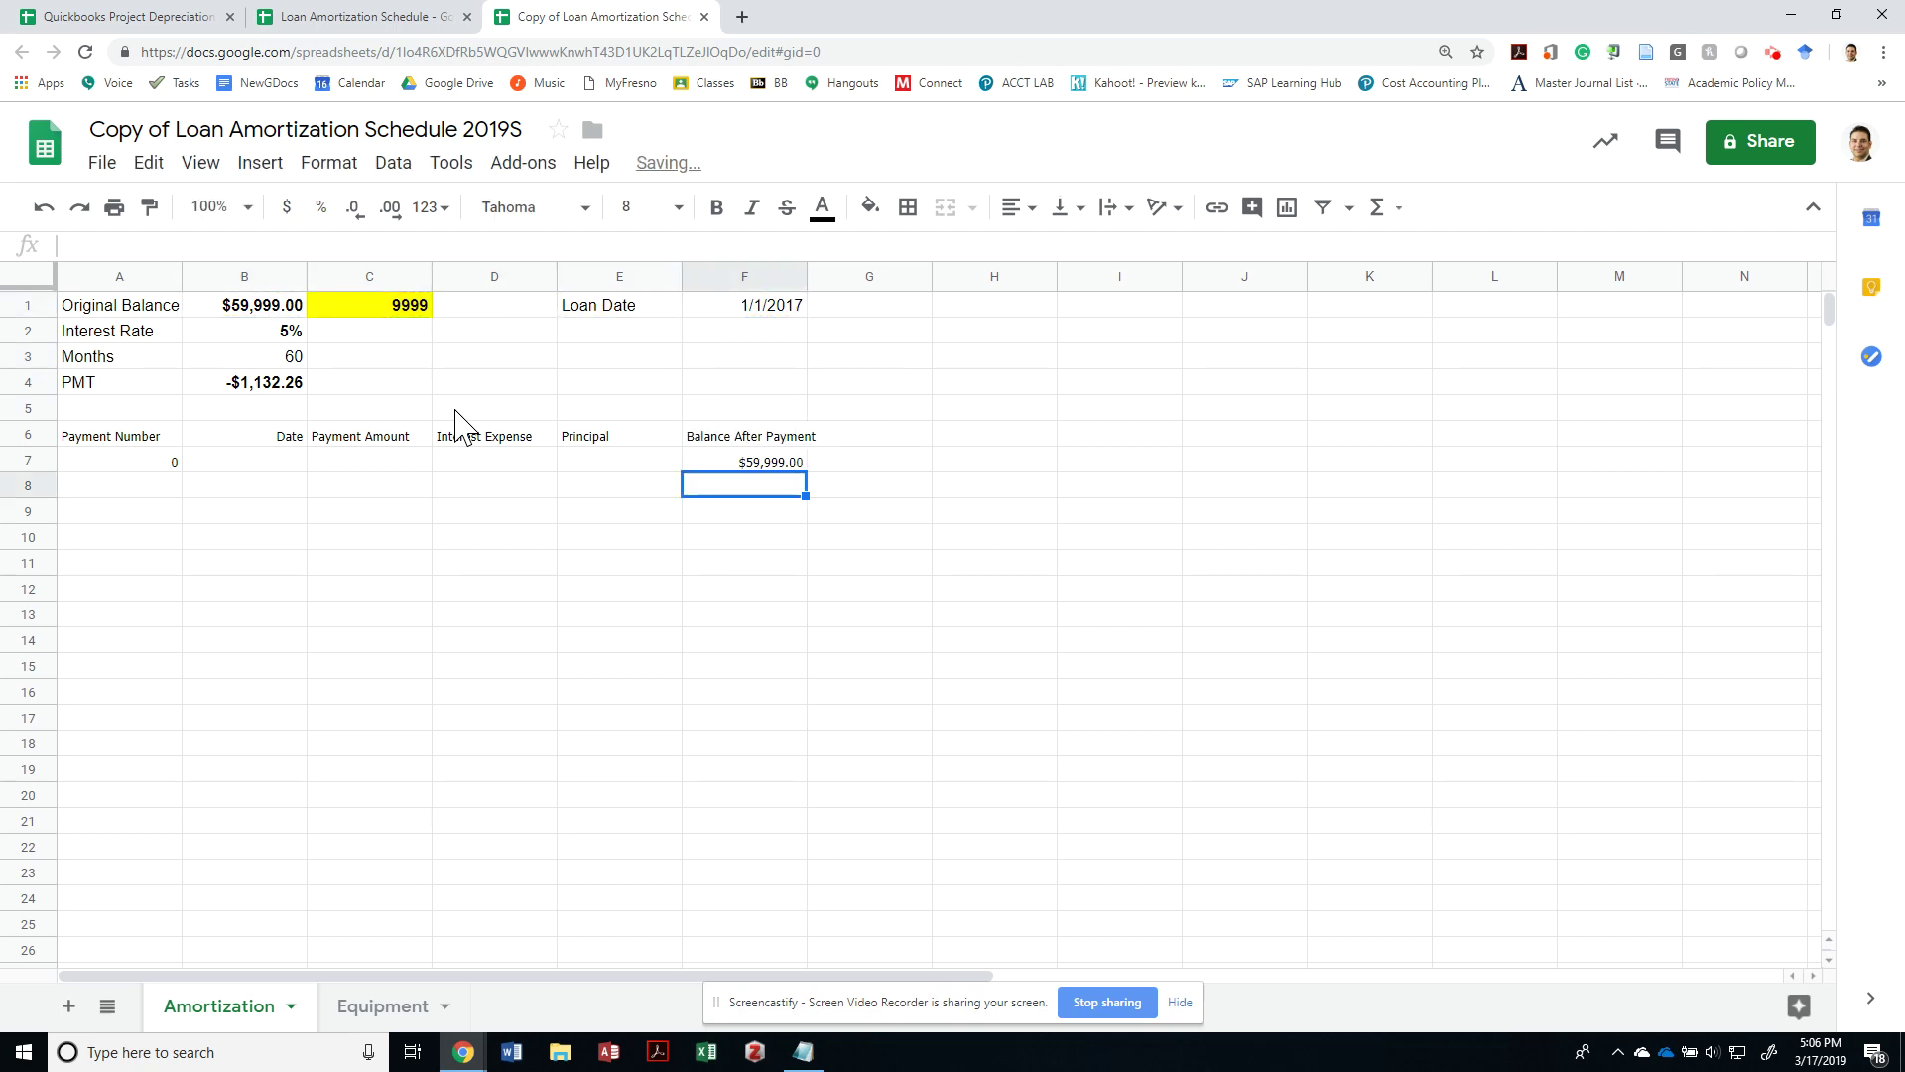
Date the opening row 1/1/2017 in B7
key(Up)
key(Left)
key(Left)
key(Left)
key(Left)
key(Left)
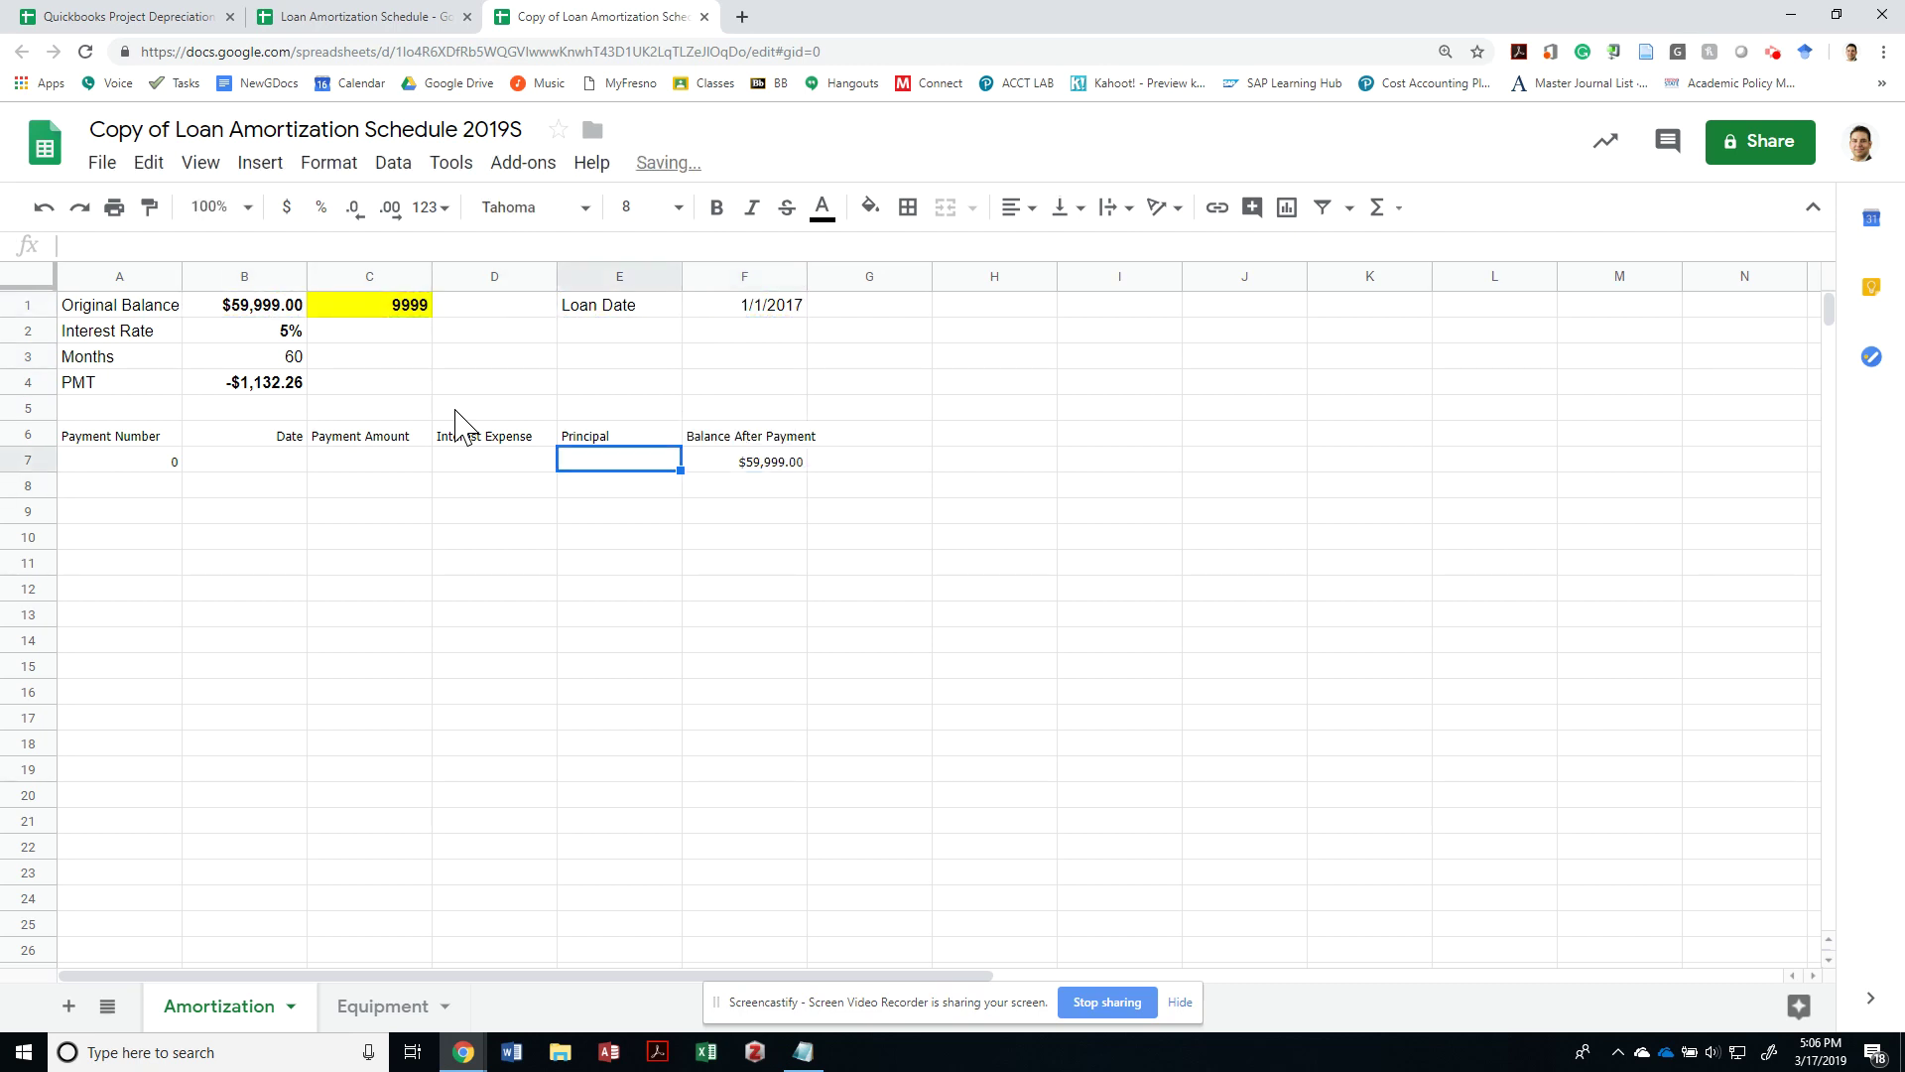
key(ctrl+Right)
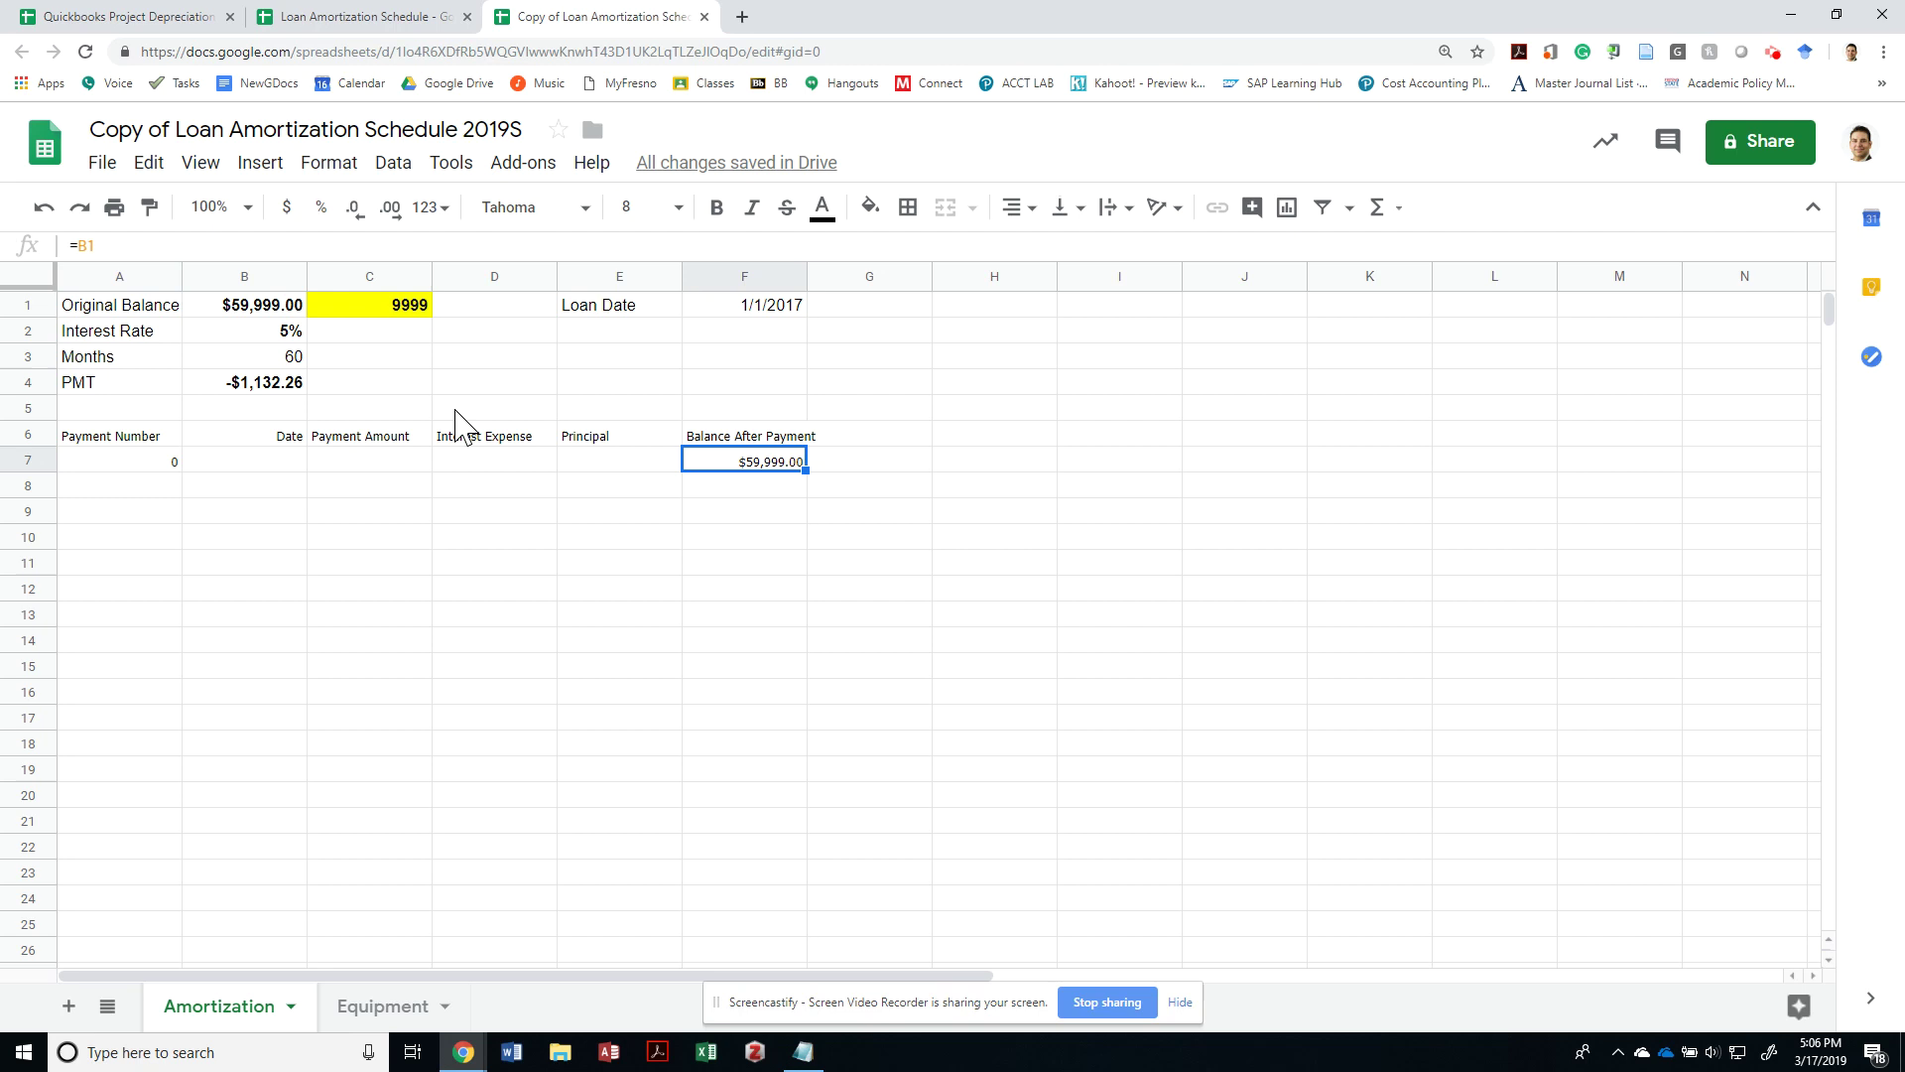
key(Left)
key(Left)
key(Left)
key(Left)
text(1/1/2017)
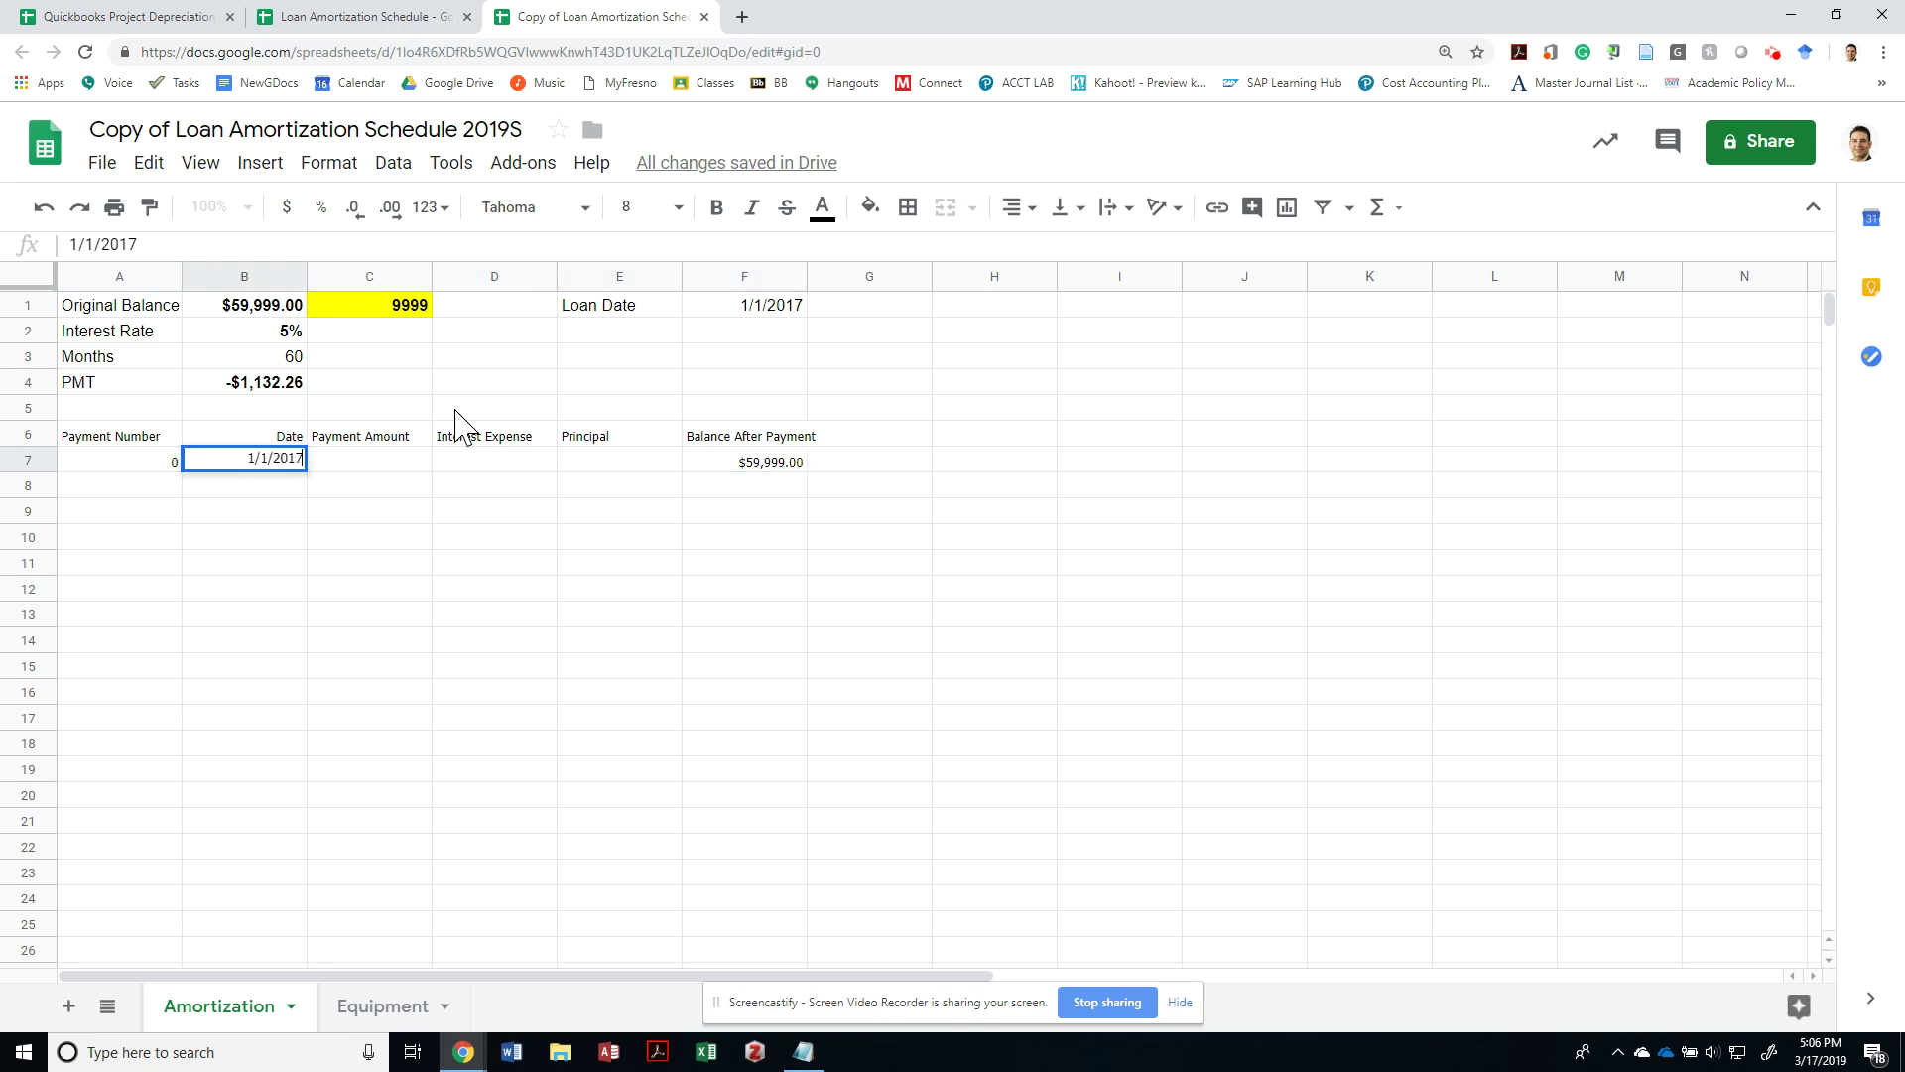
key(Tab)
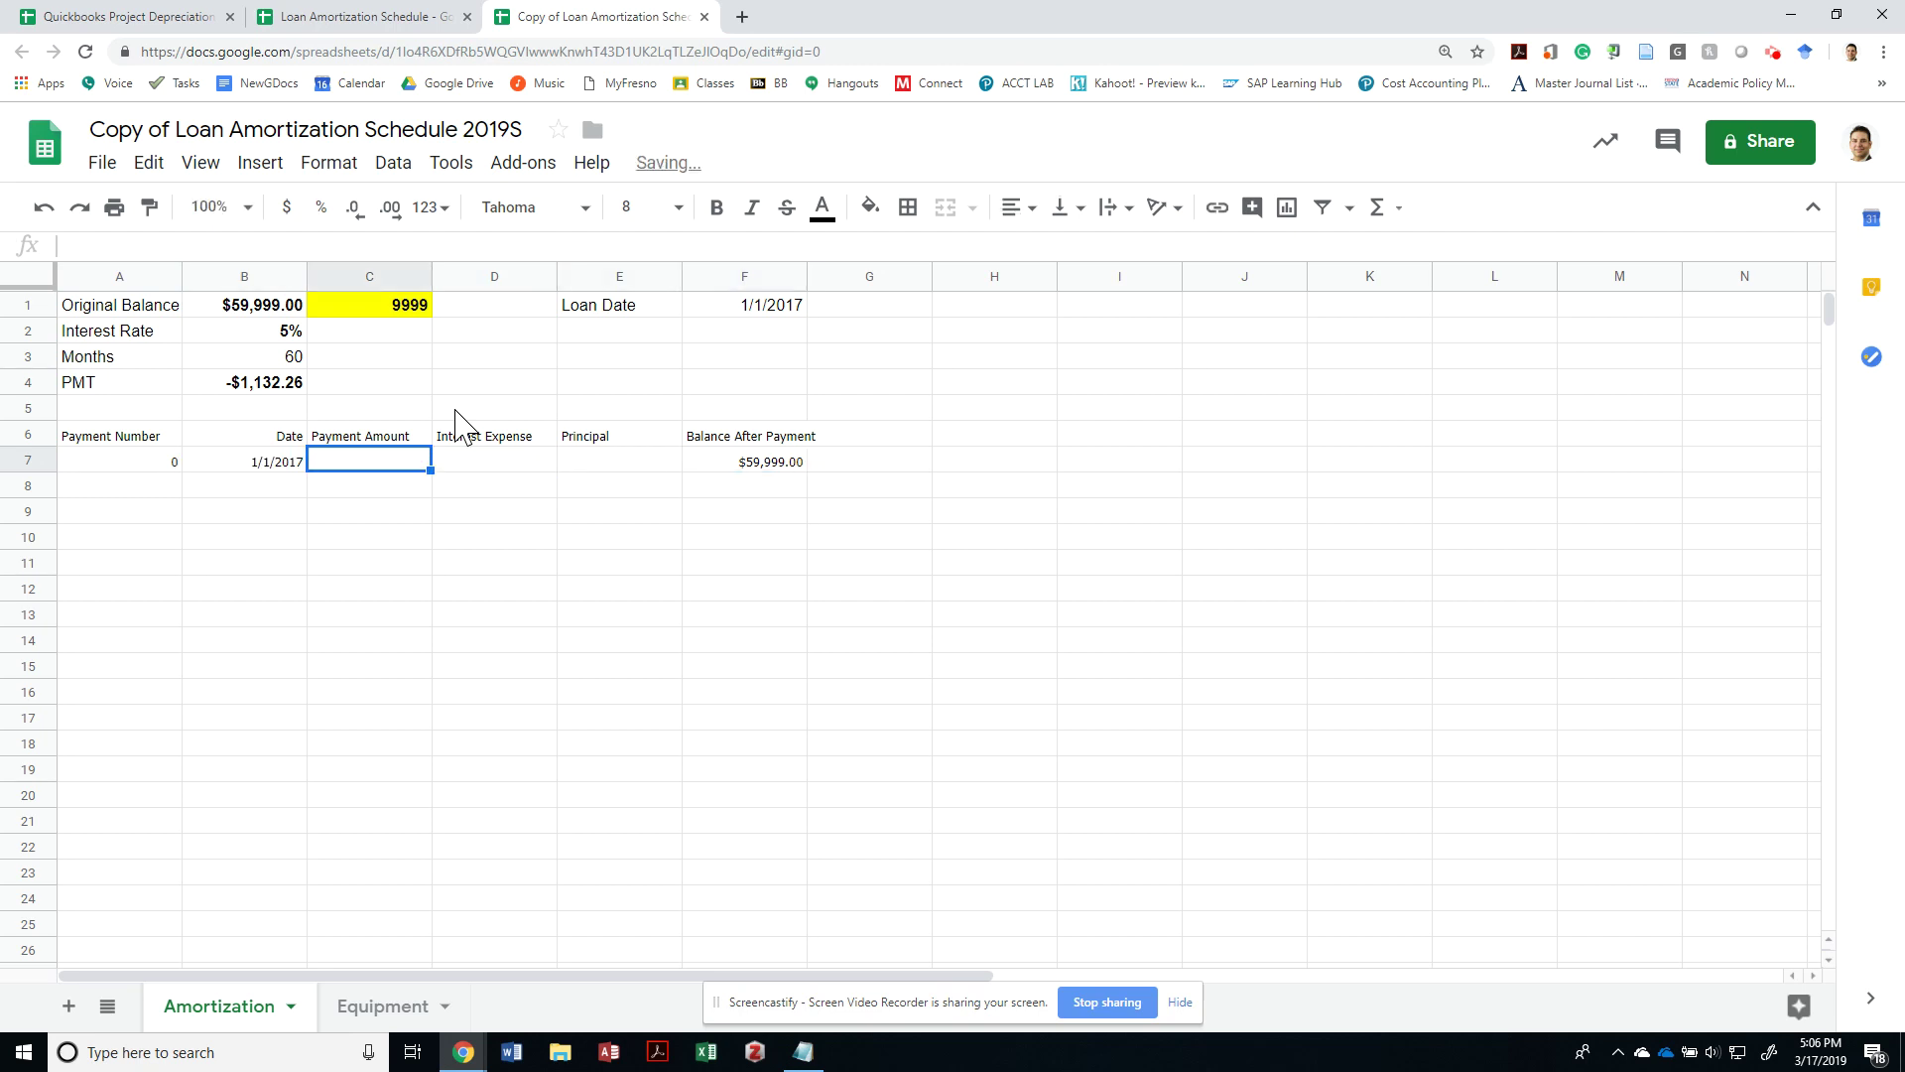
key(Right)
key(Right)
key(Right)
key(Right)
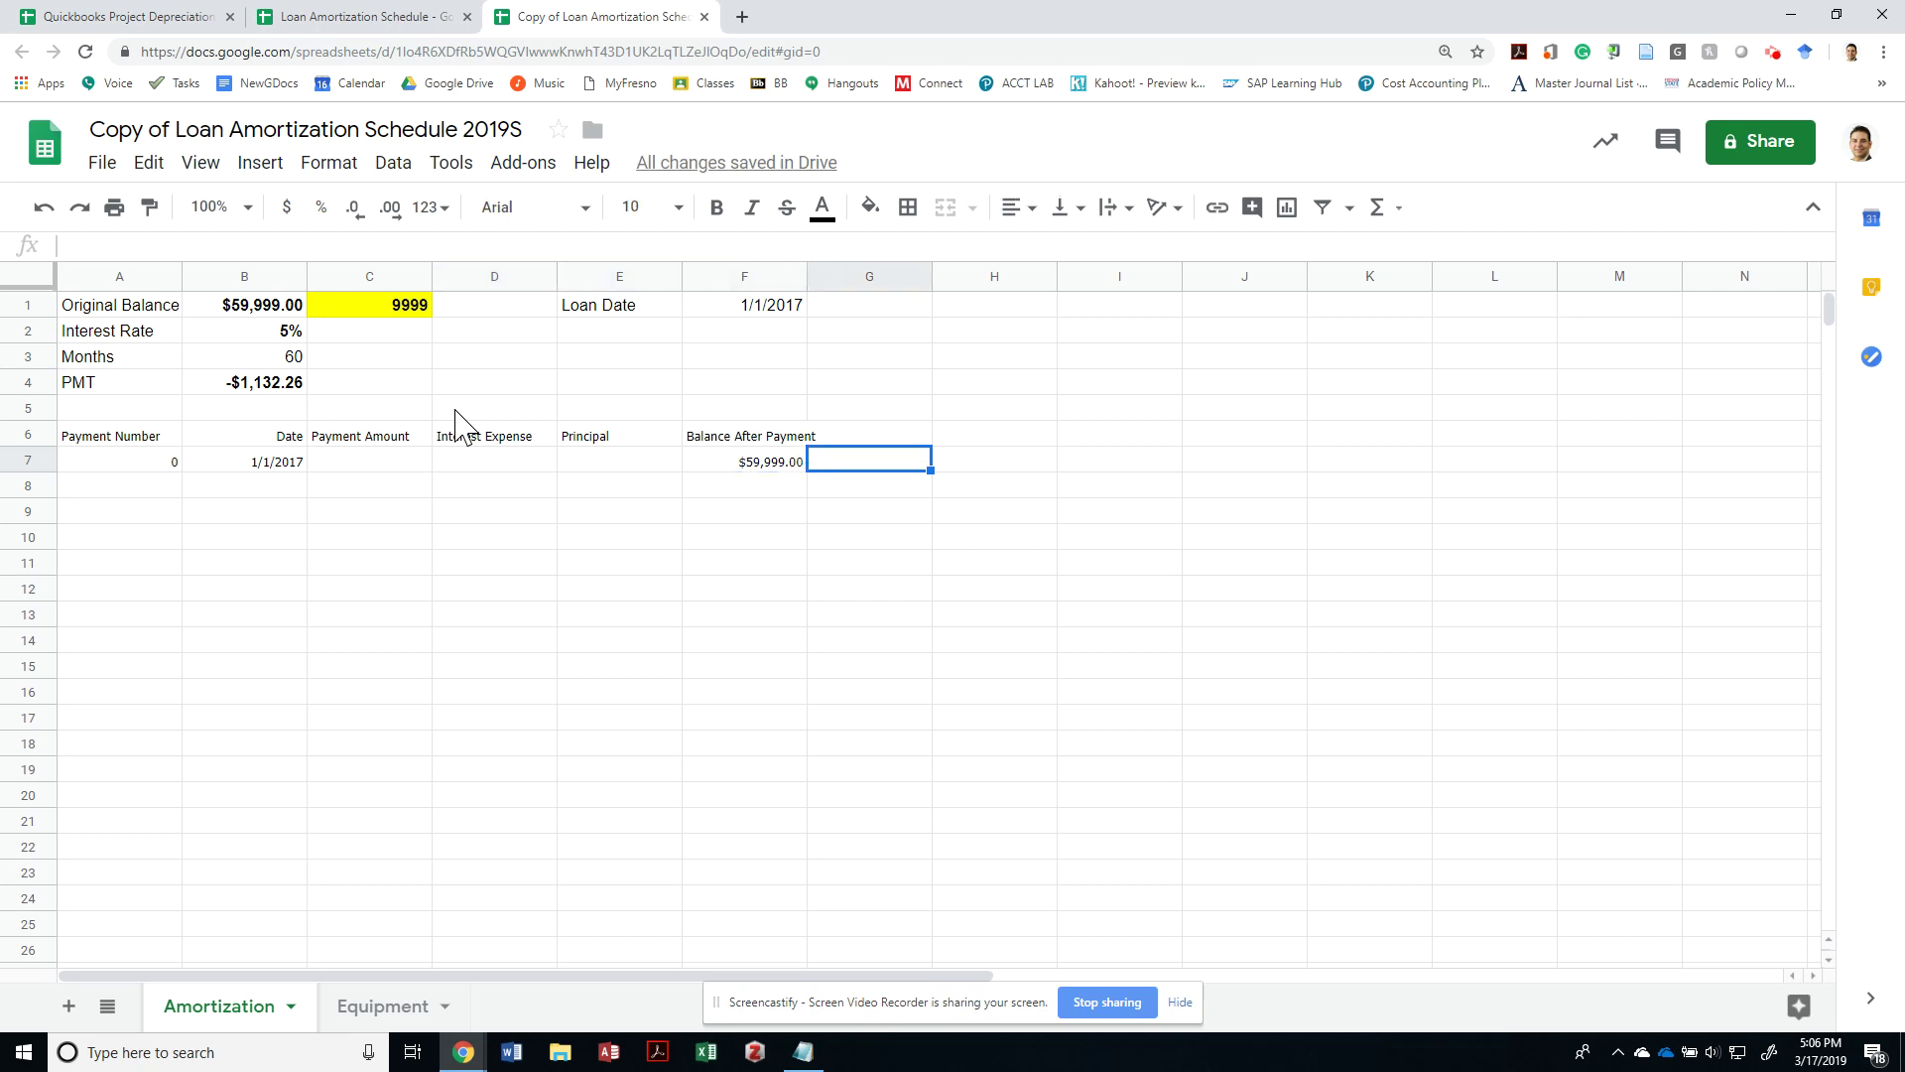
key(Left)
key(Left)
key(Left)
Enter payment number 1 in A8 dated 1/31/2017
key(Home)
key(Down)
text(1)
key(Tab)
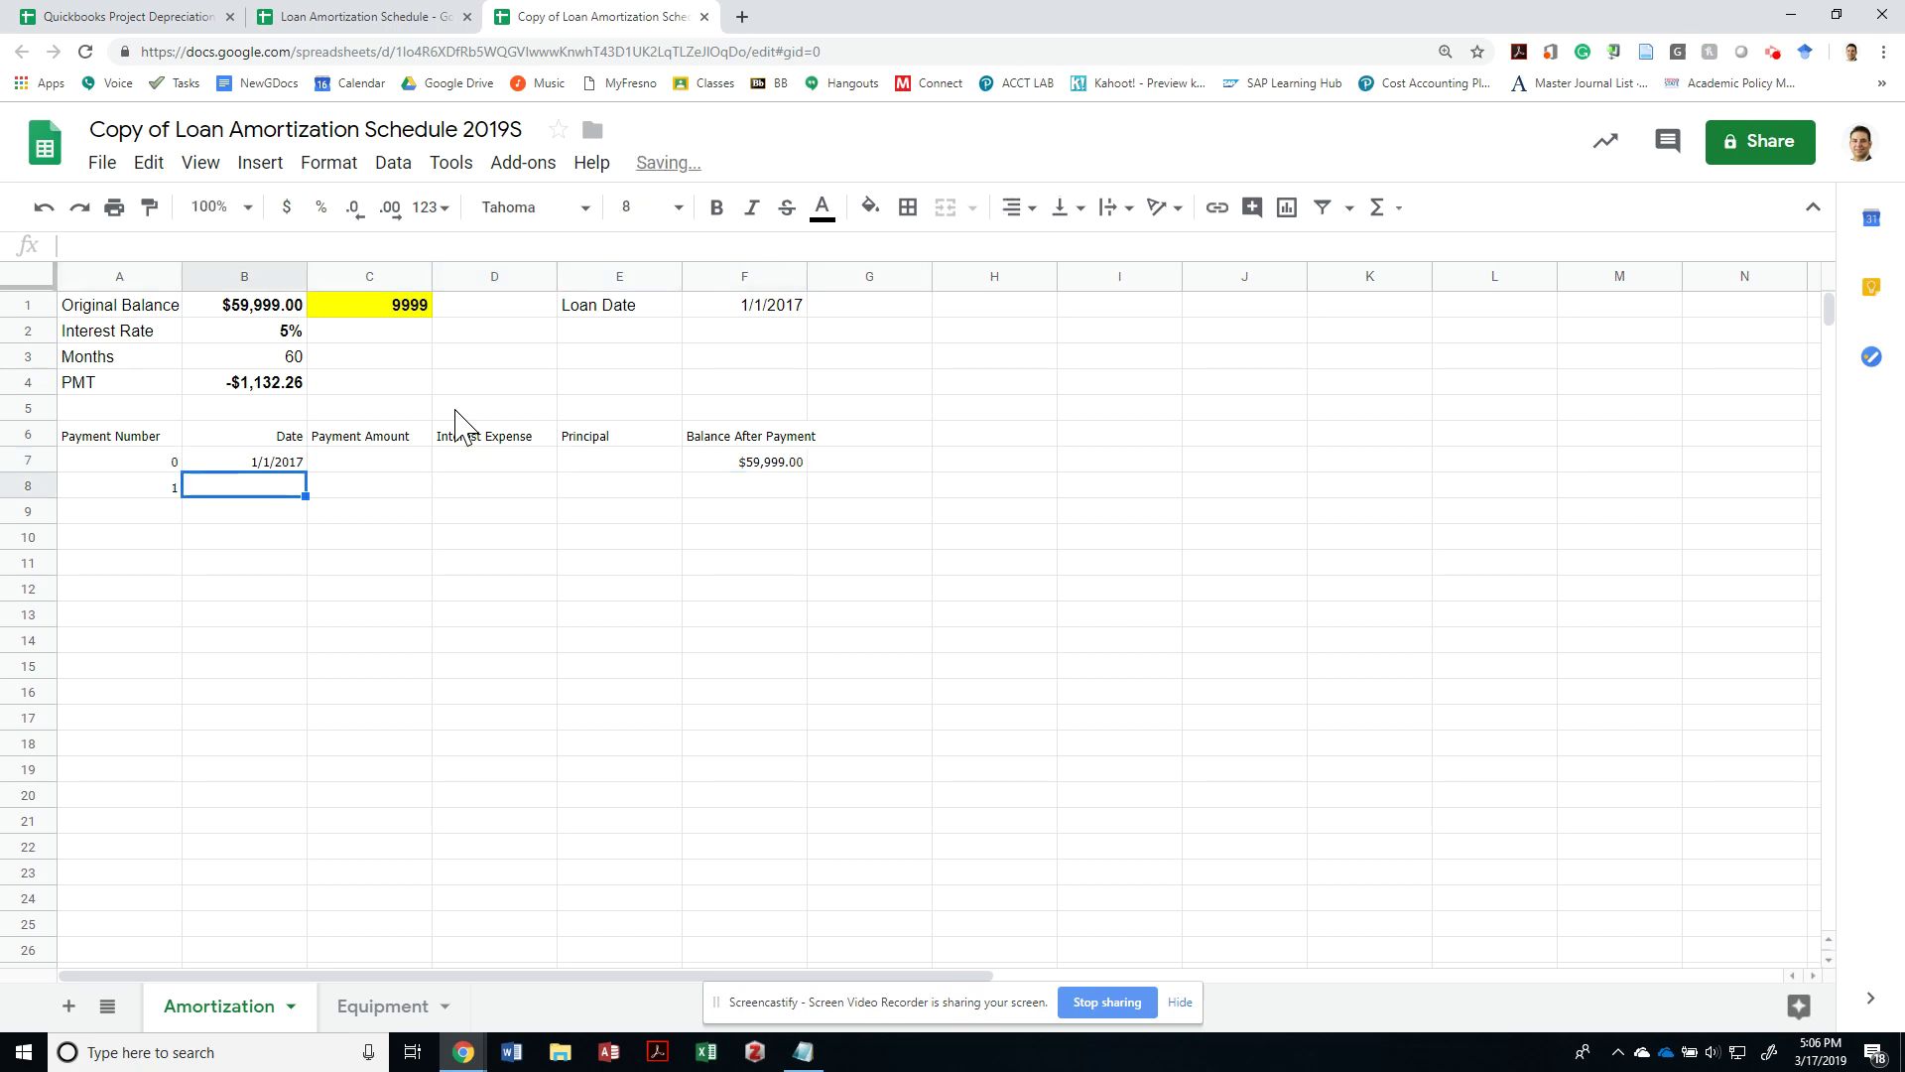
text(1/31/)
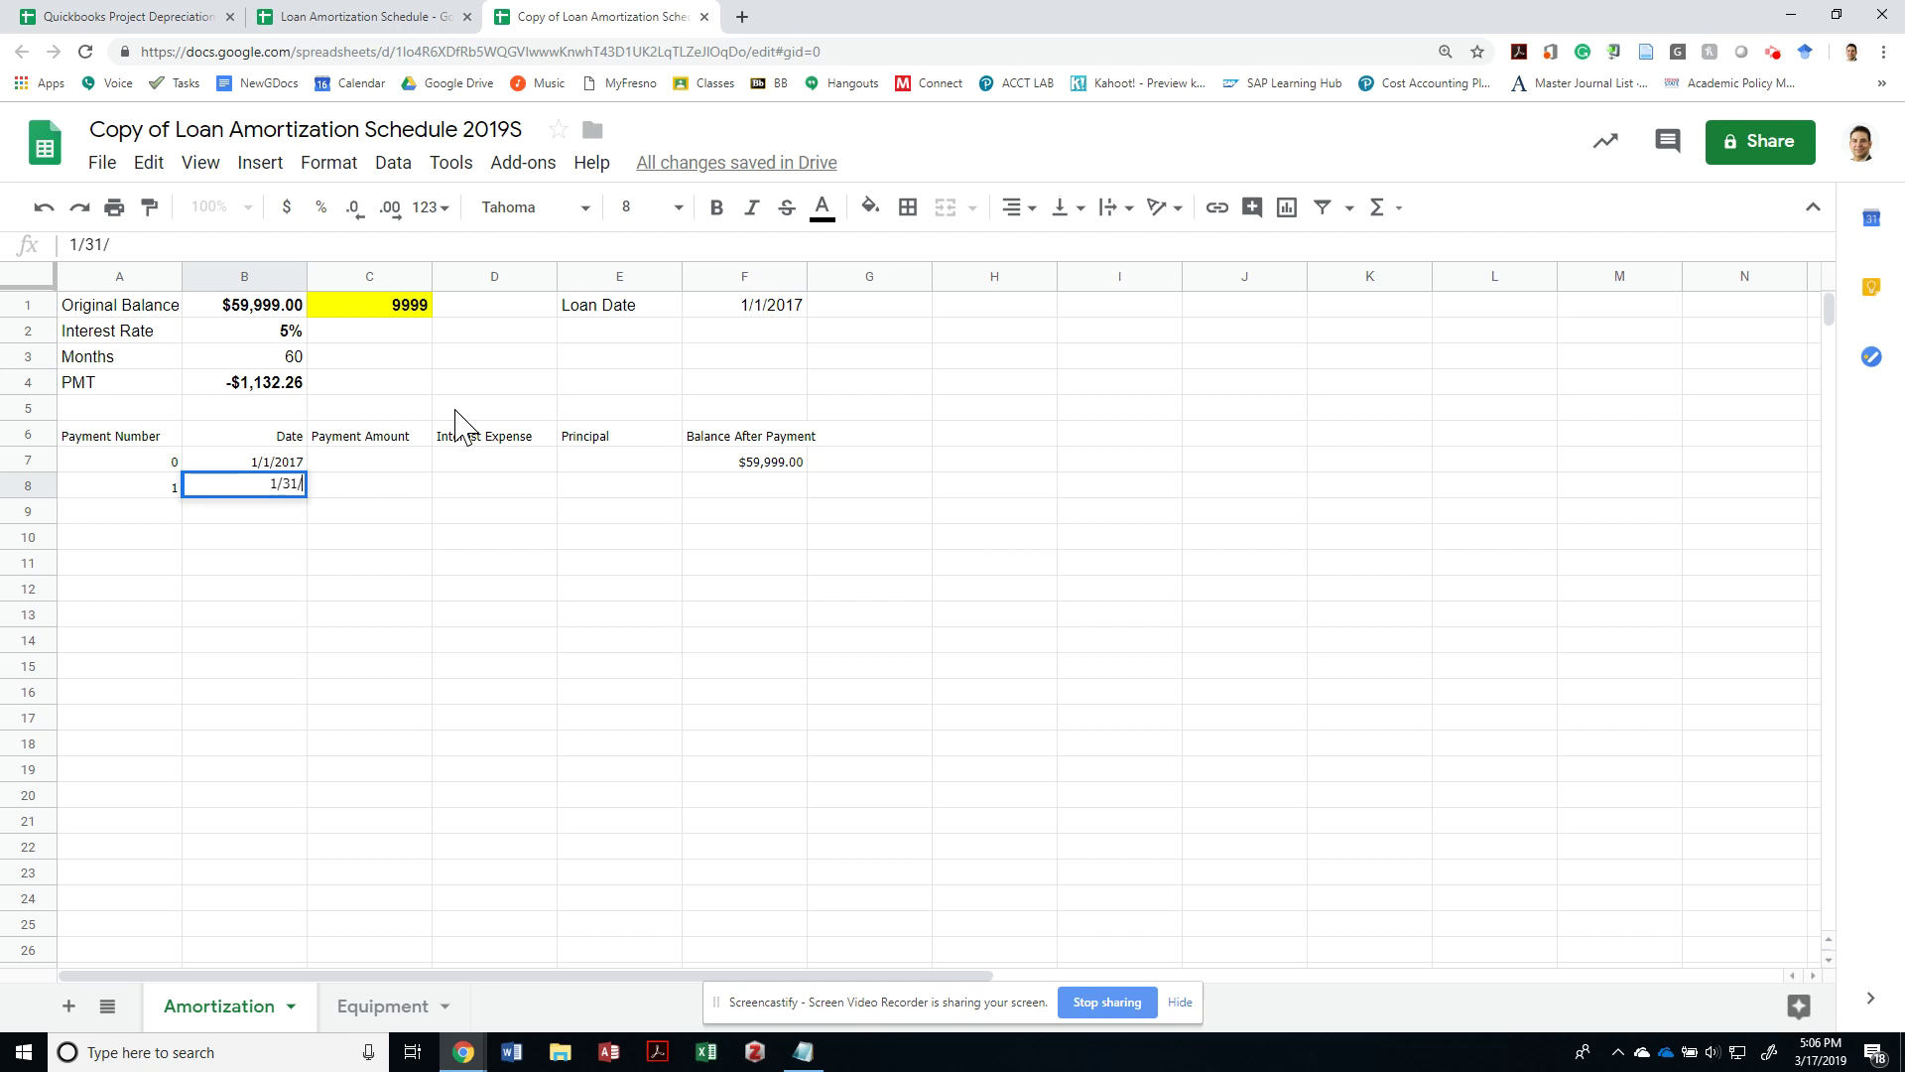
text(2017)
key(Tab)
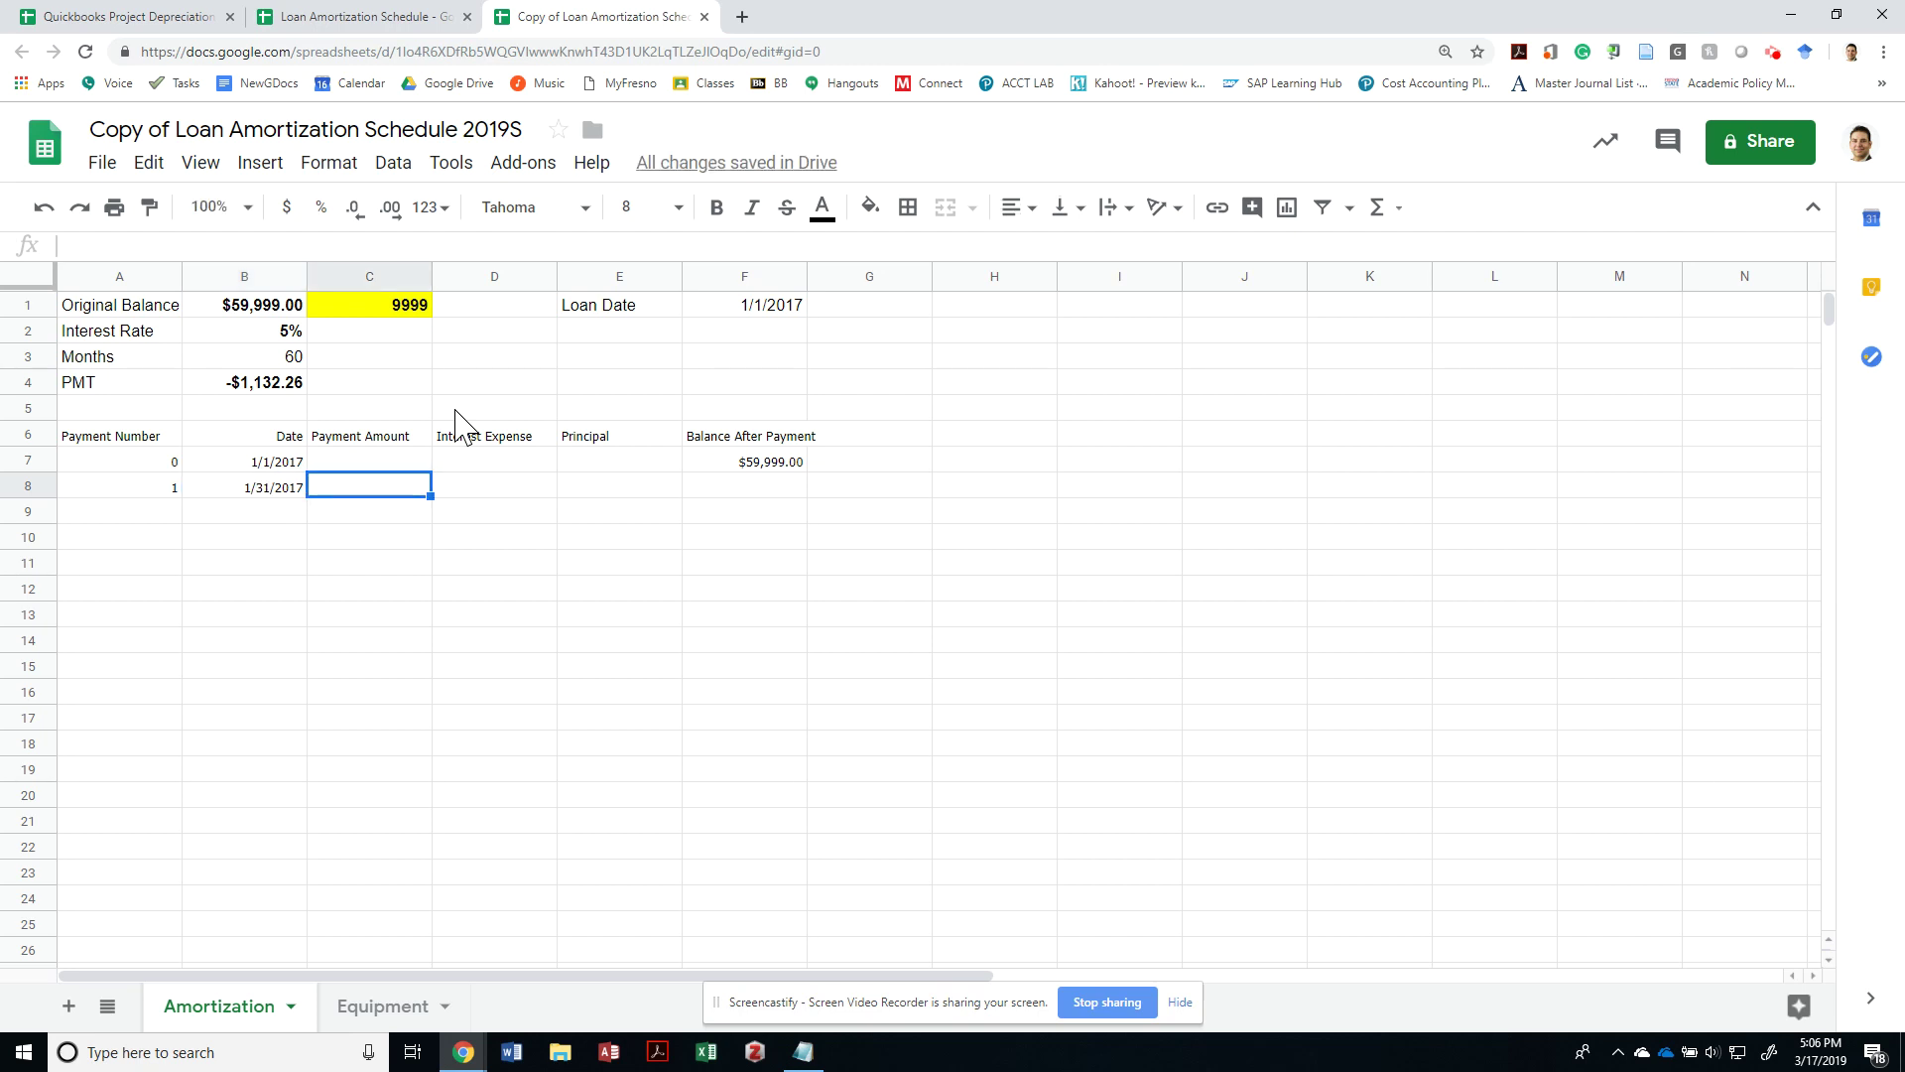
Set C8 to =-$B$4 so payment 1's amount shows a positive $1,132.26
text(=)
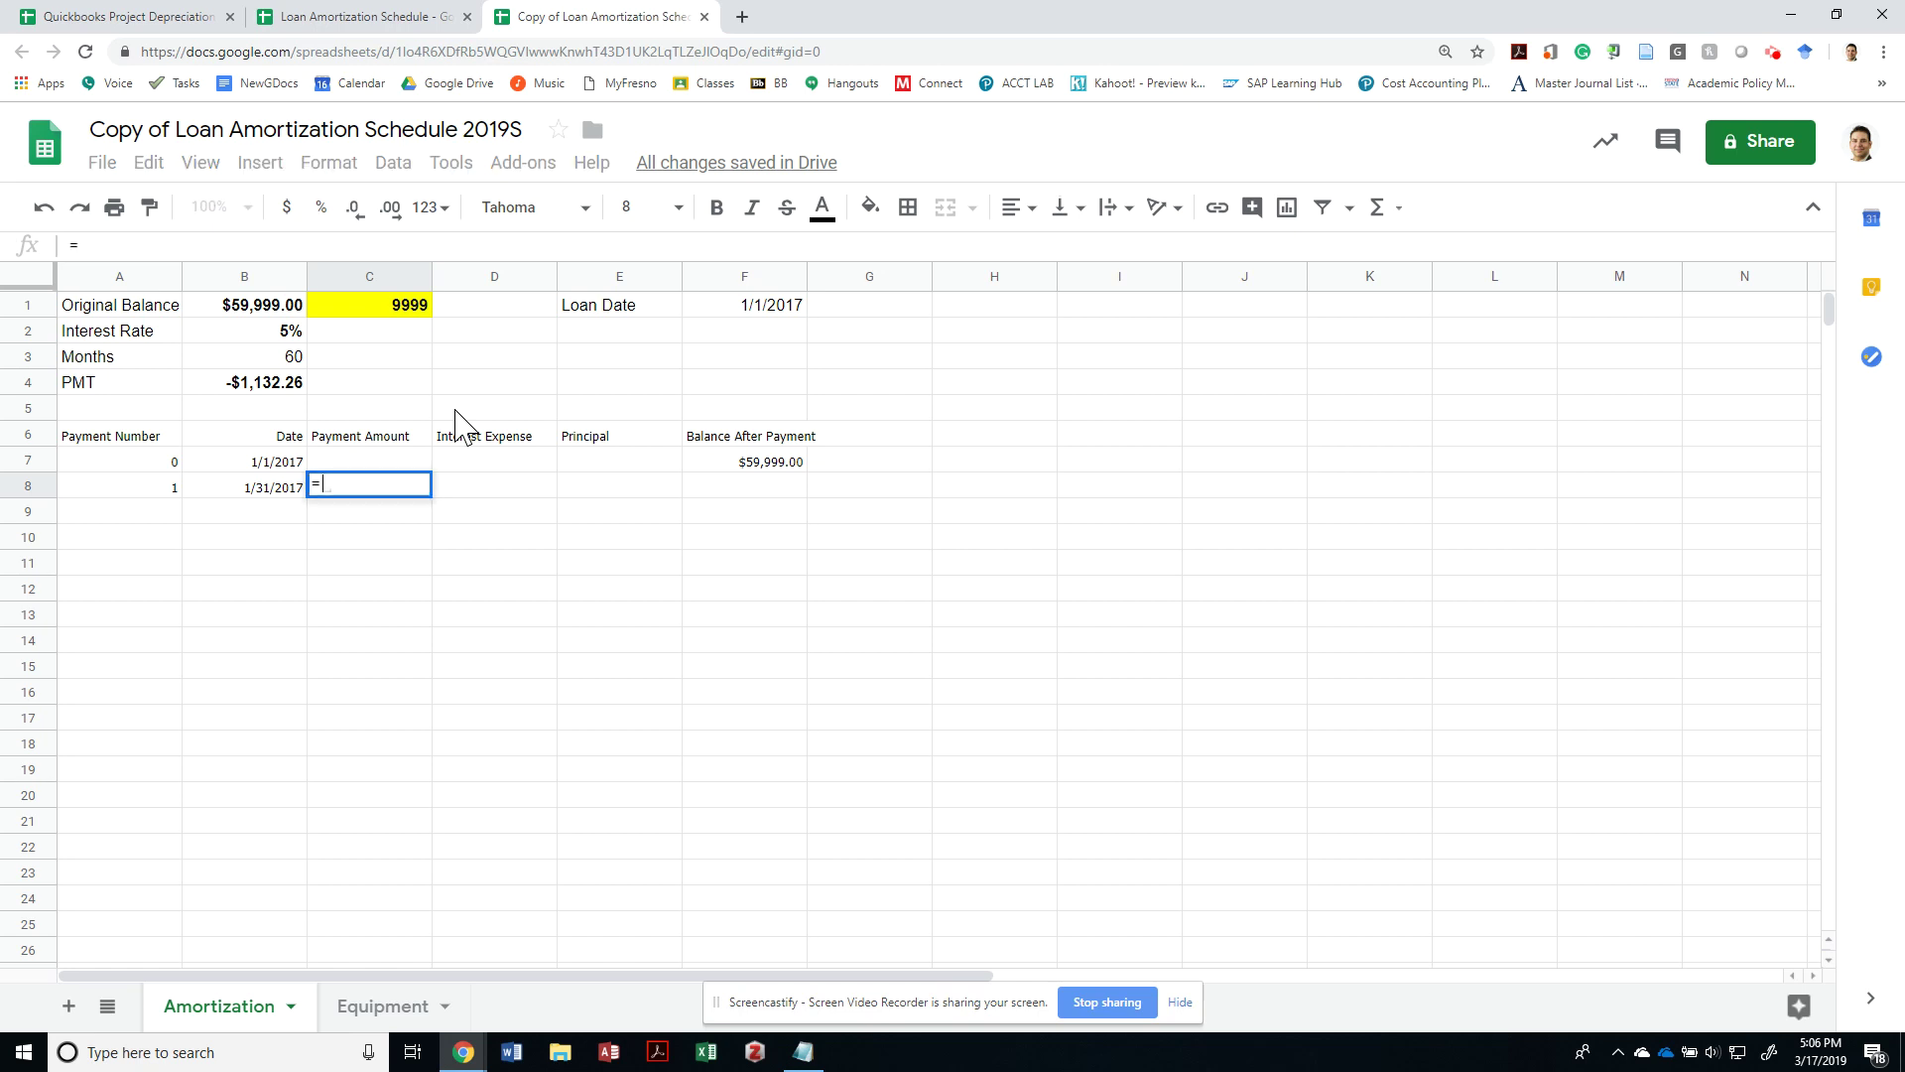
key(Up)
key(Up)
key(Up)
key(Up)
key(Left)
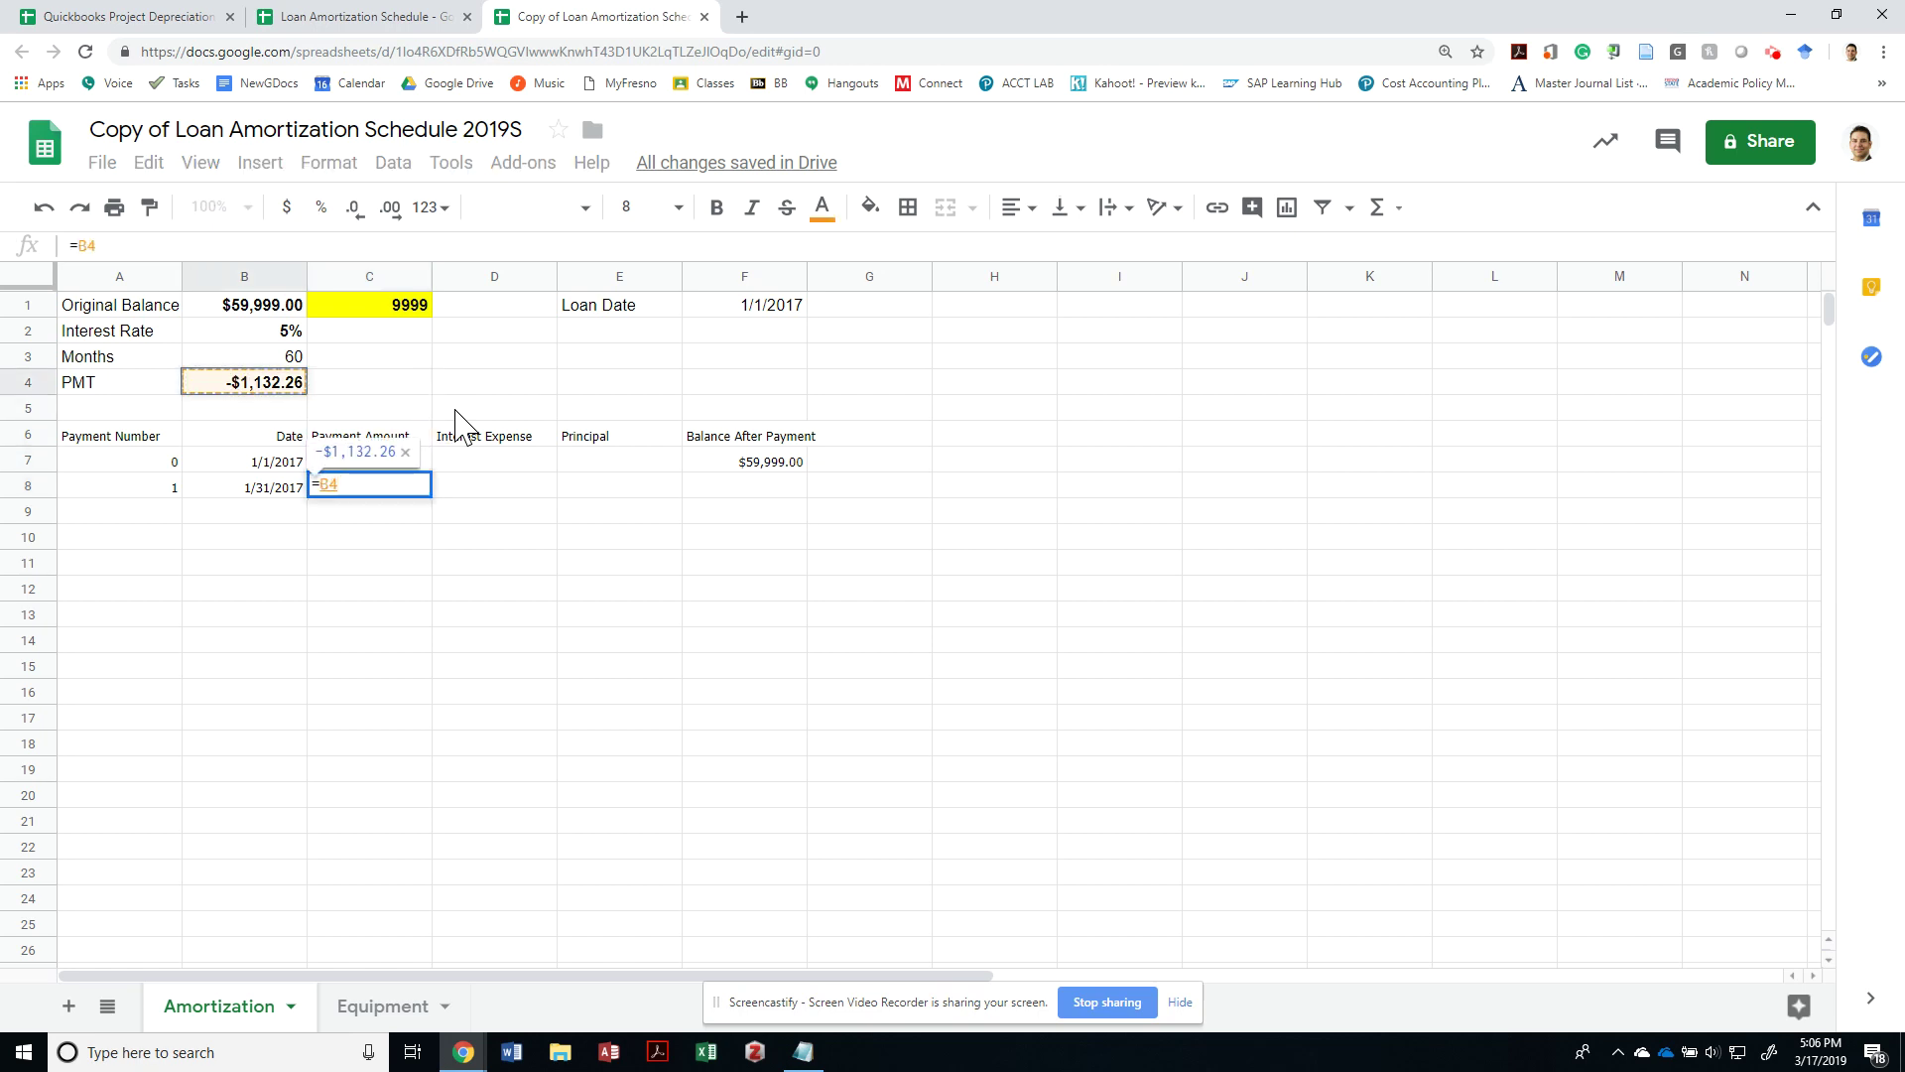
key(F4)
key(Return)
key(Up)
key(Right)
key(Right)
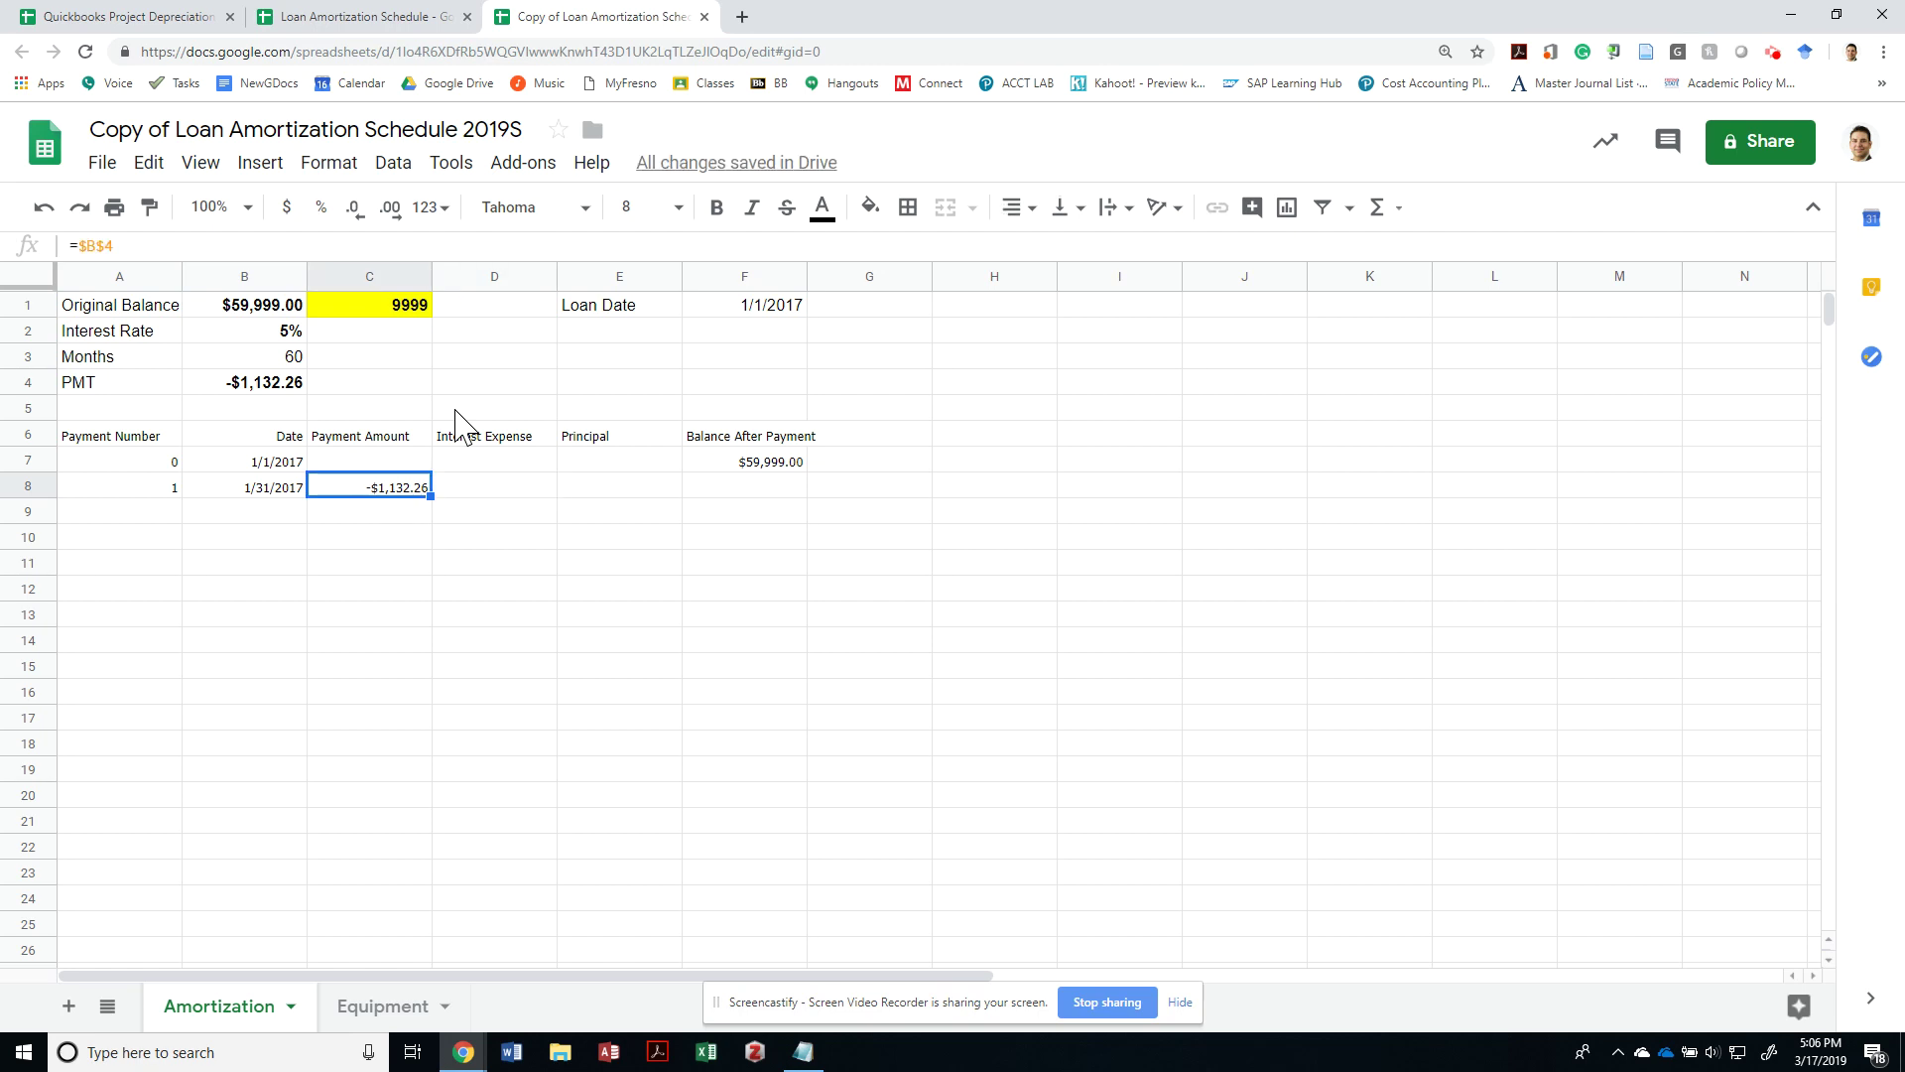
click(78, 245)
text(-)
key(Return)
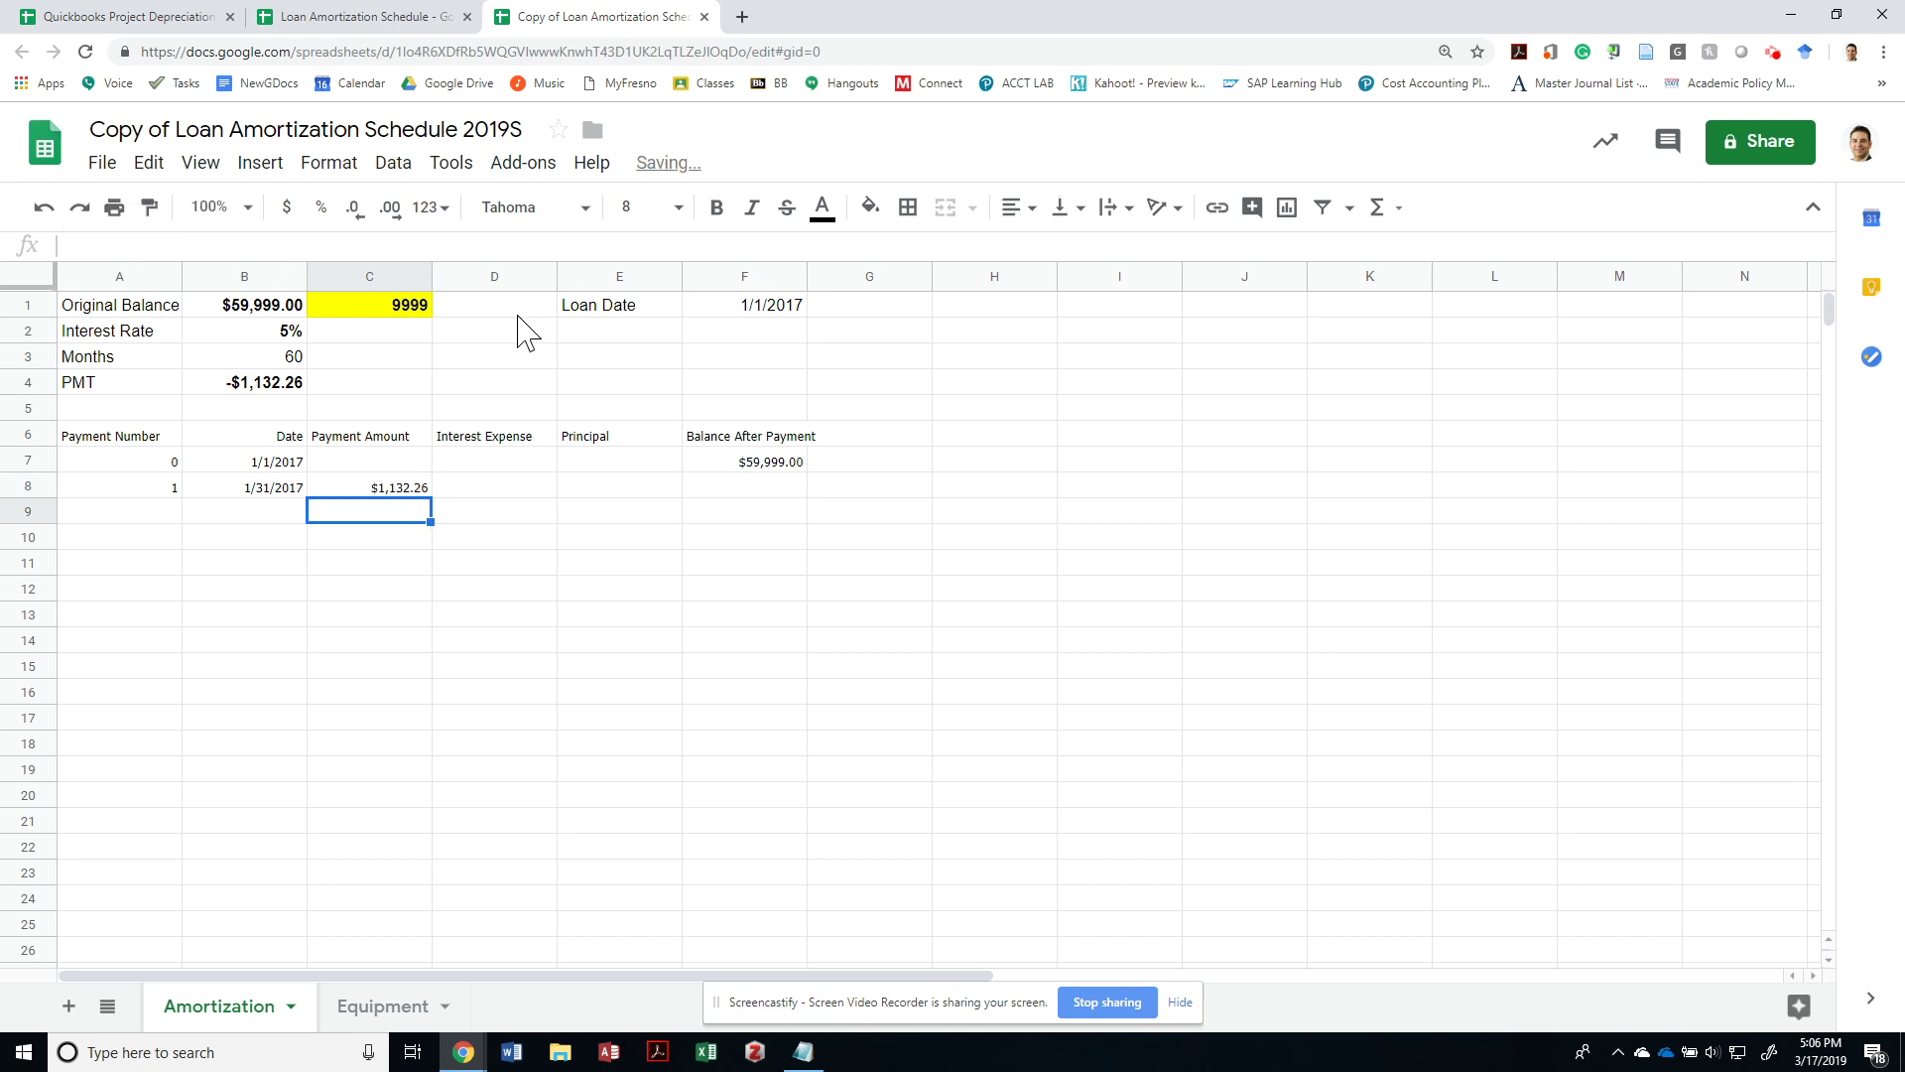
key(Up)
key(Right)
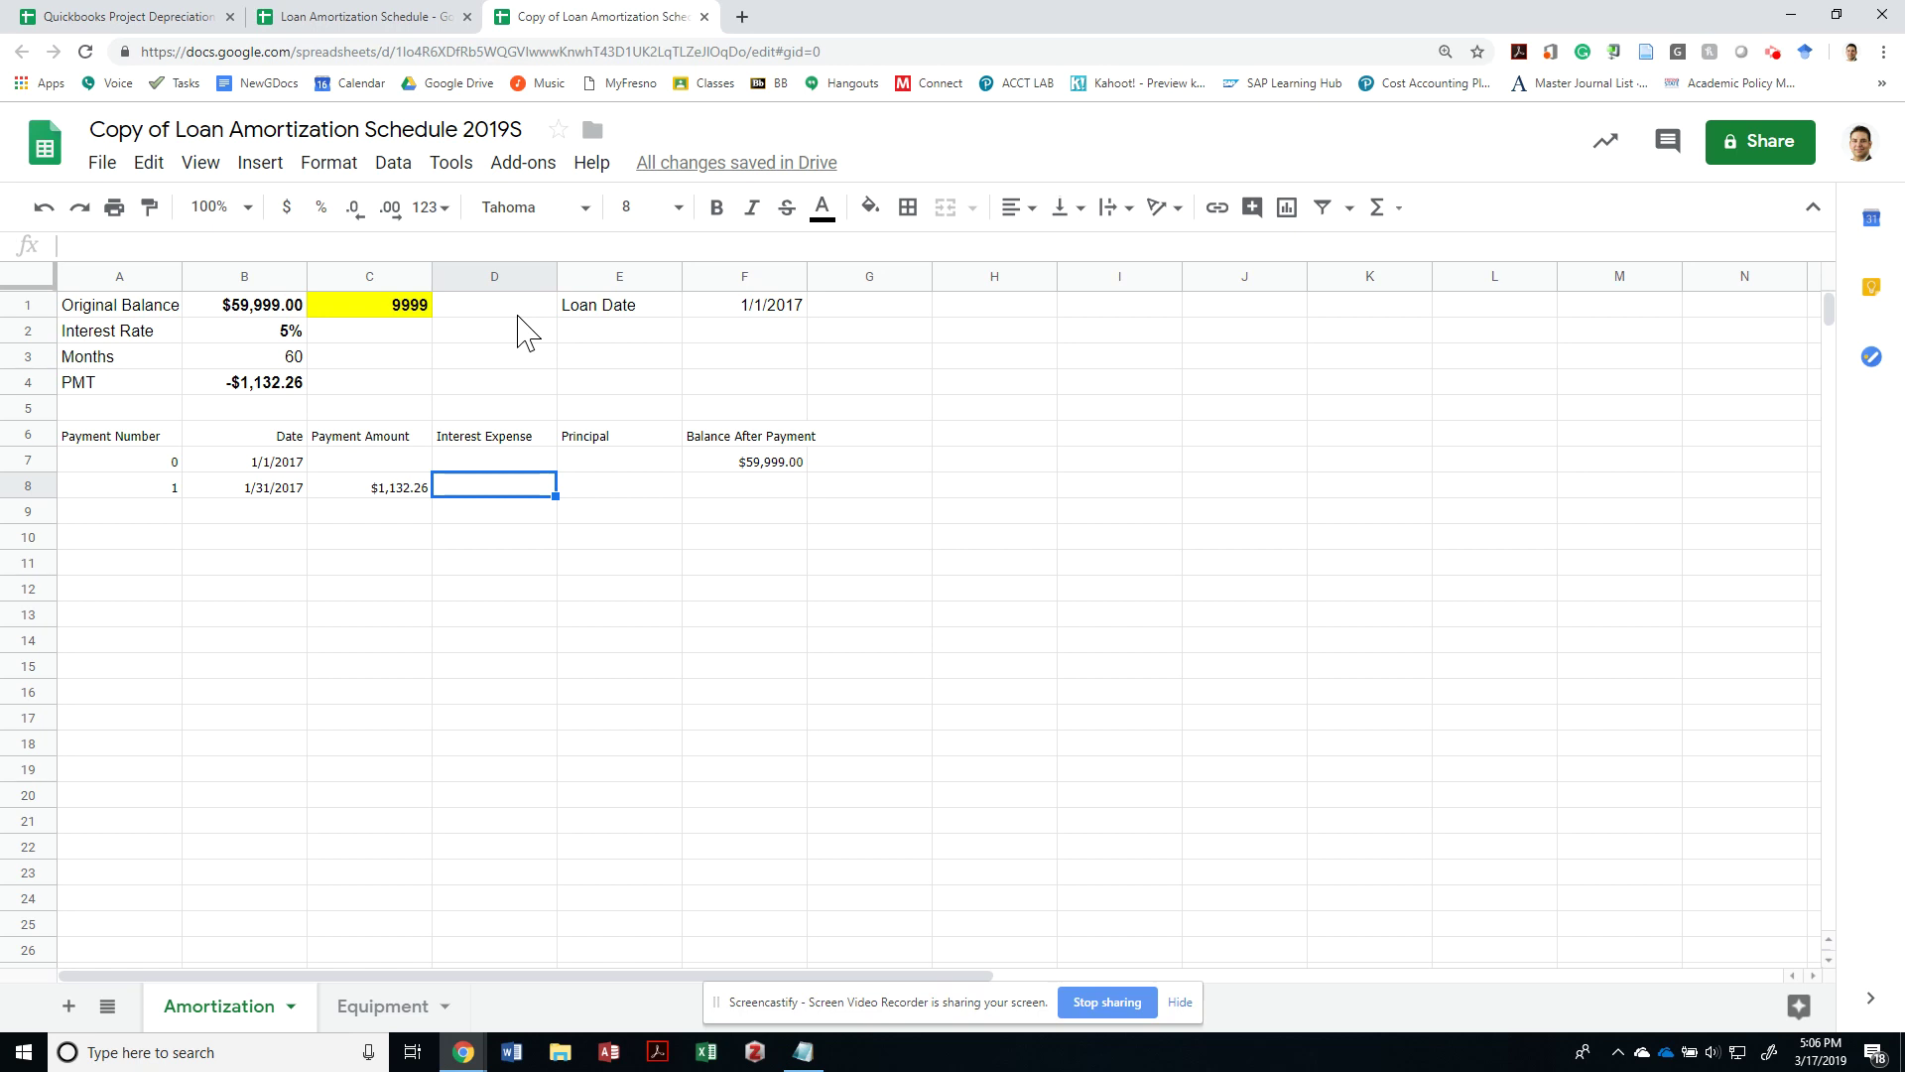
Enter =F7*$B$2/12 in D8, giving a $250.00 interest expense
text(=F7)
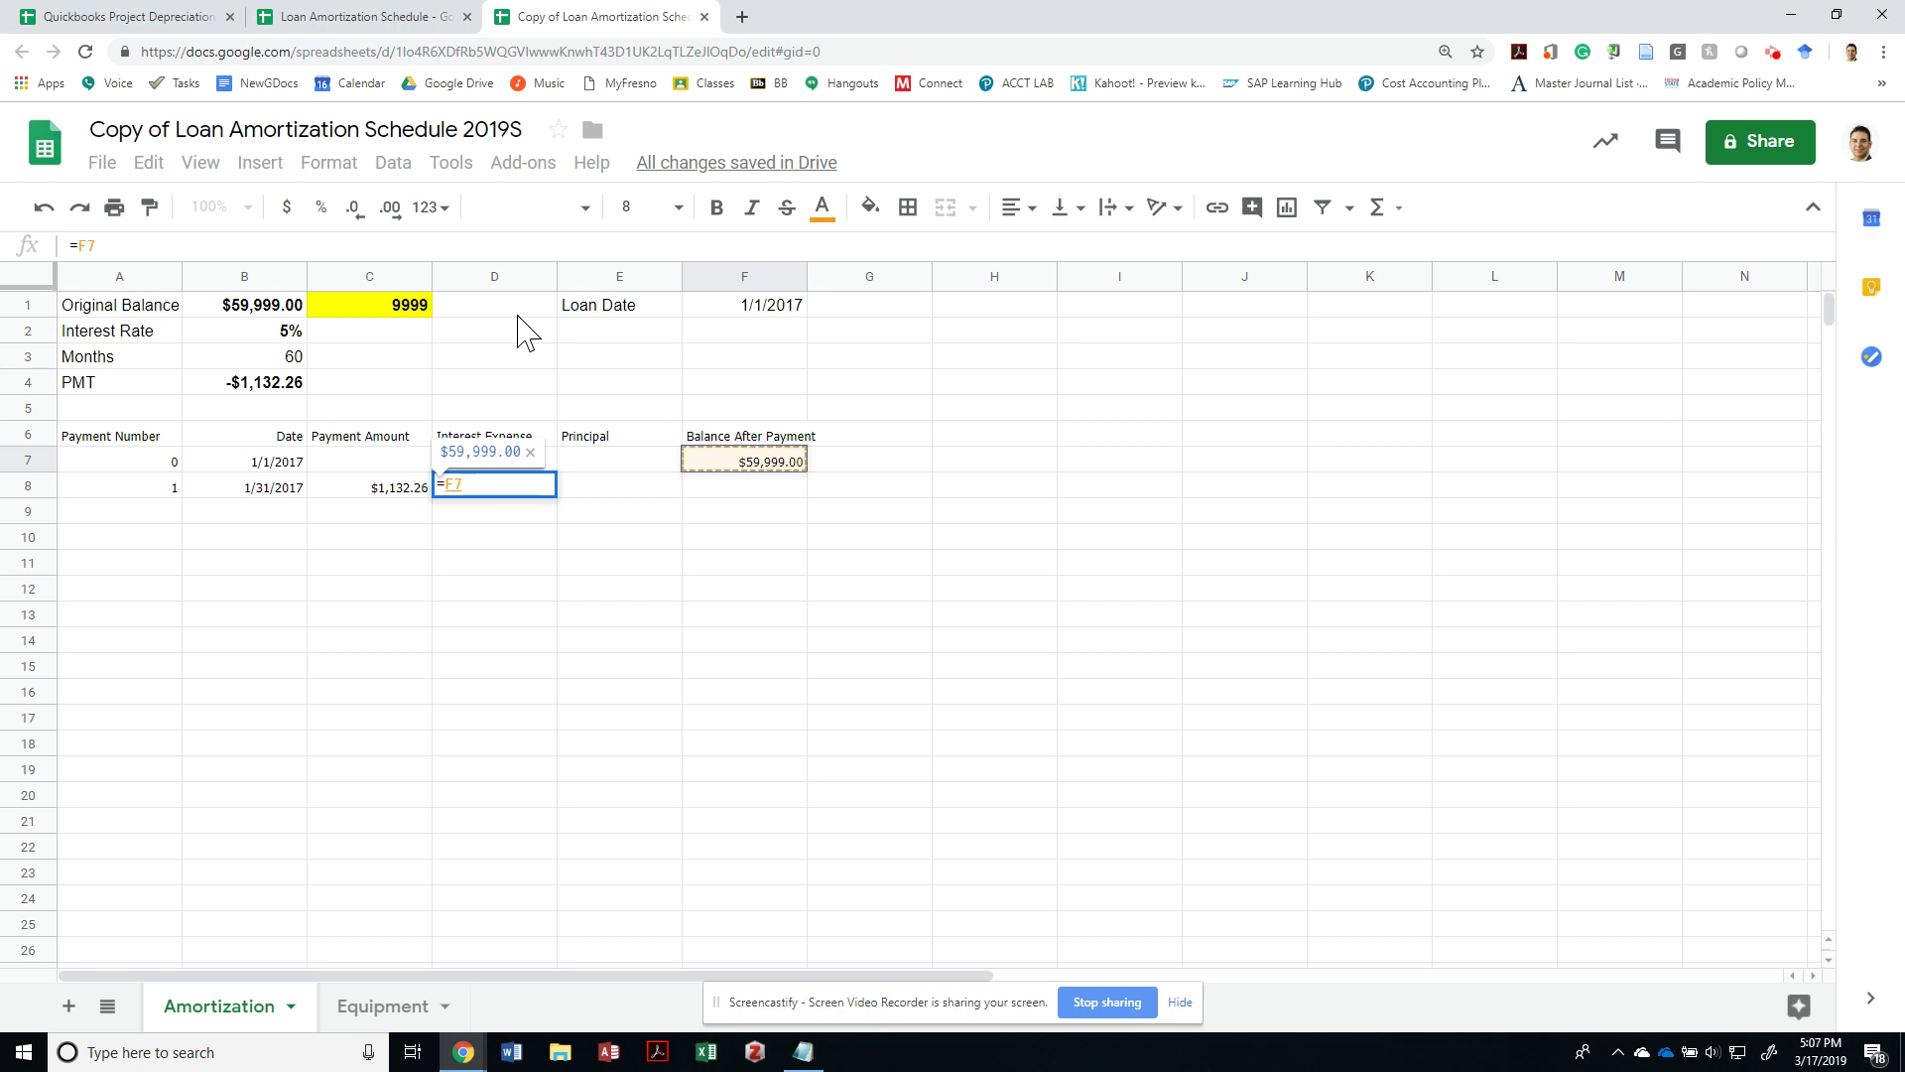
text(*)
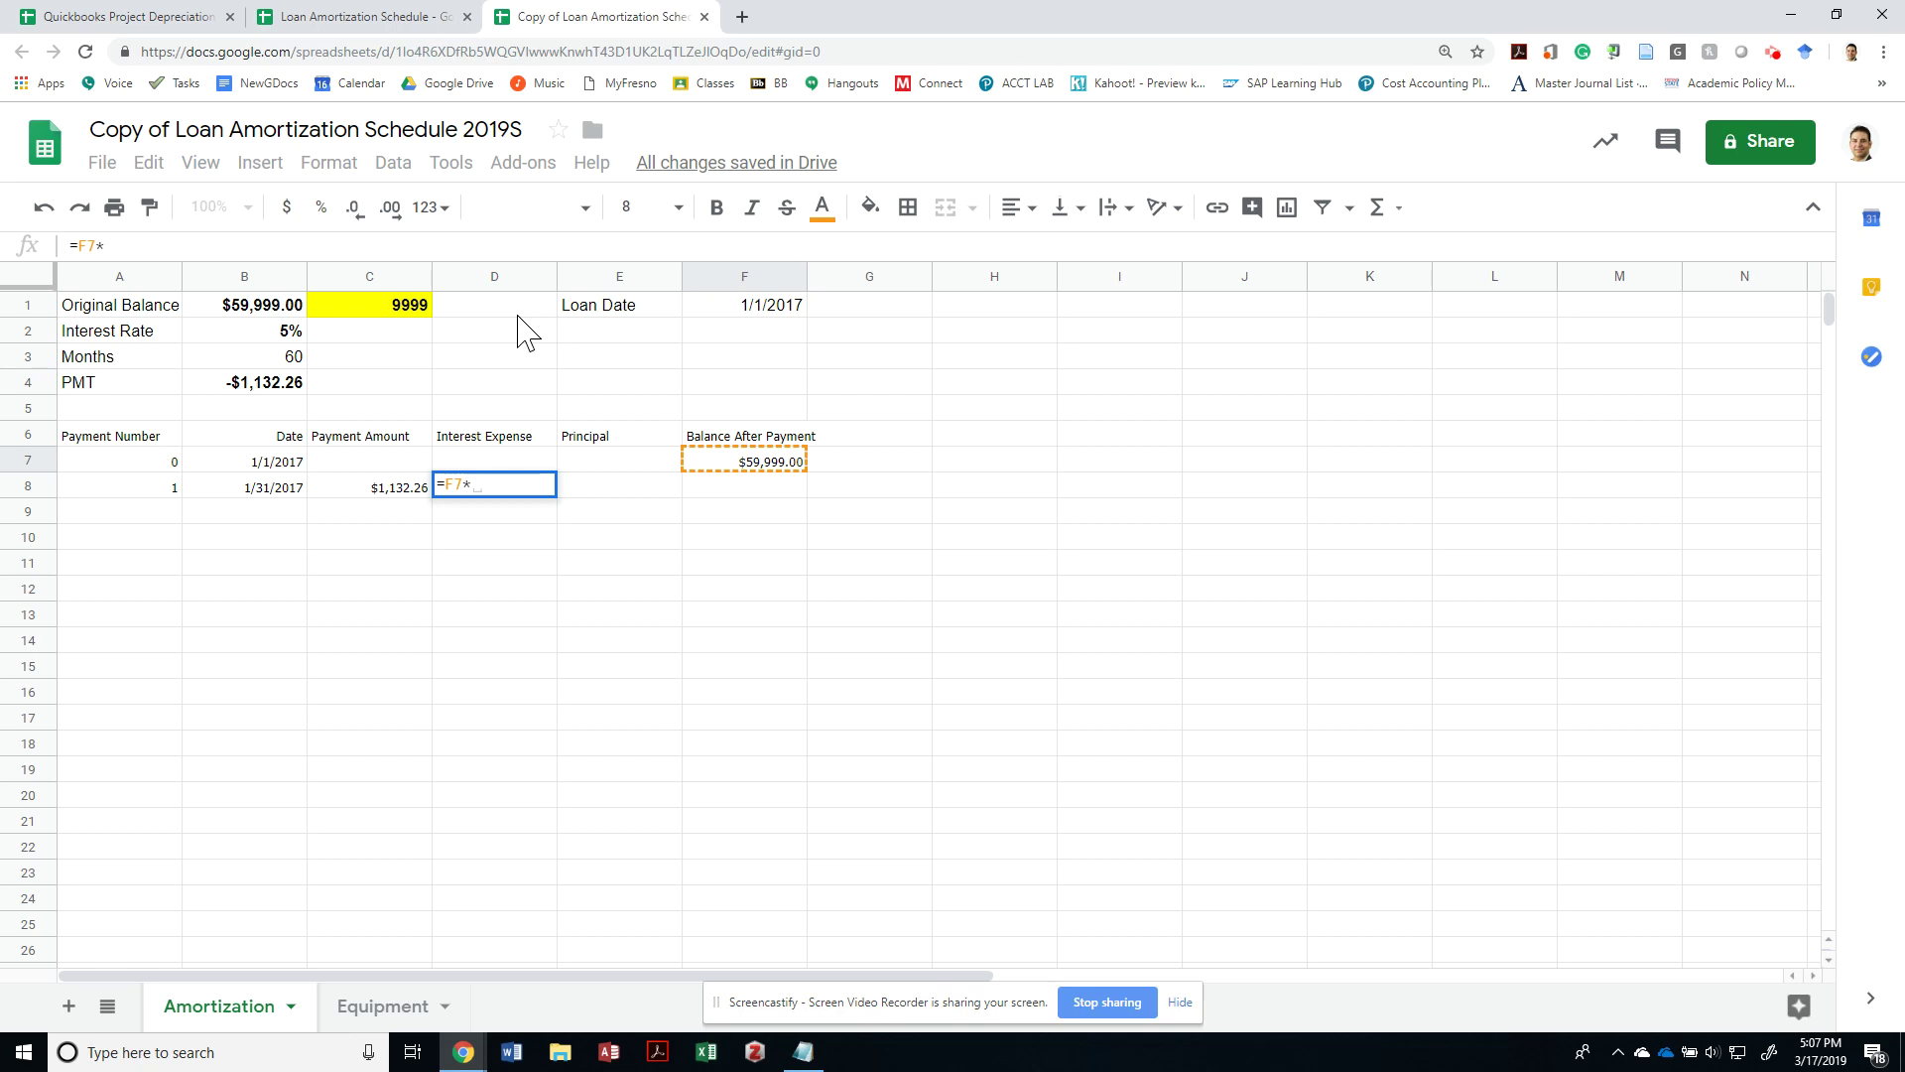
key(Up)
key(Up)
key(Up)
key(Up)
key(Up)
key(Up)
key(Left)
key(Left)
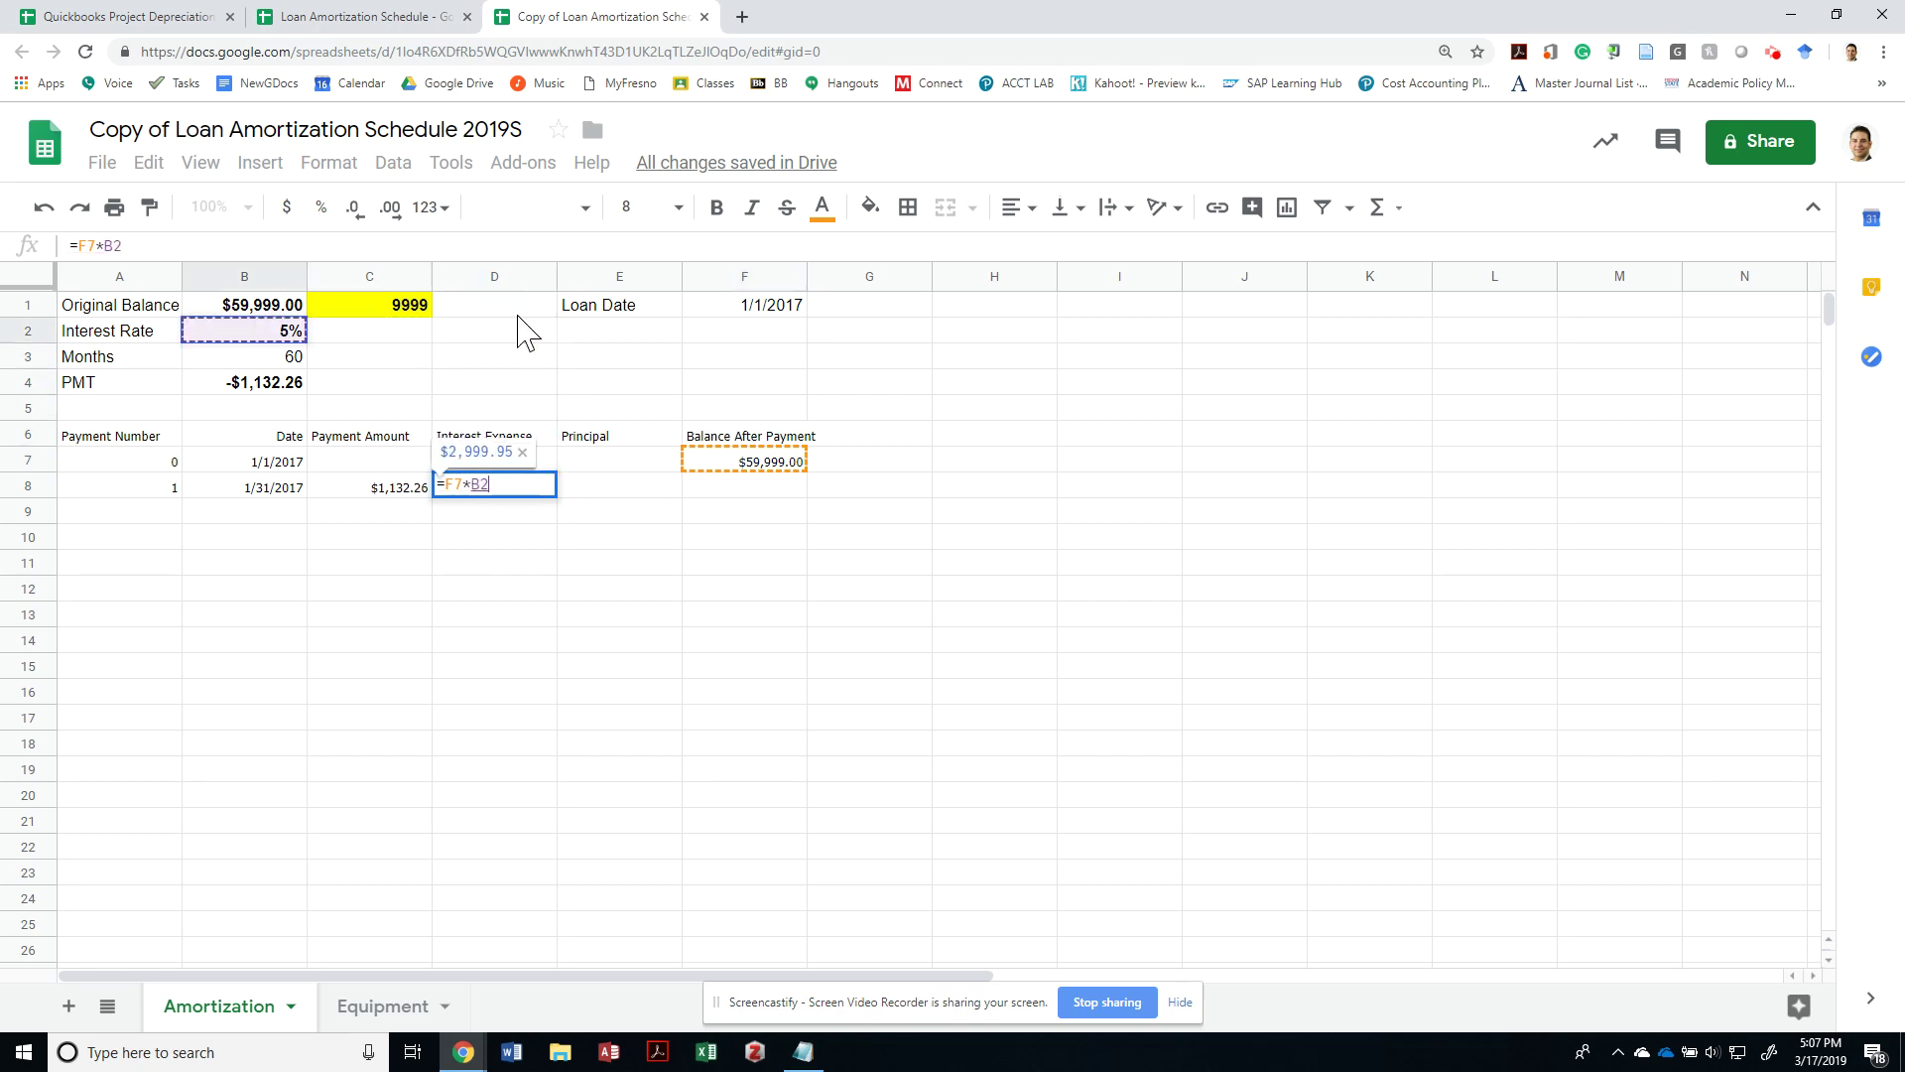
key(F4)
text(/12)
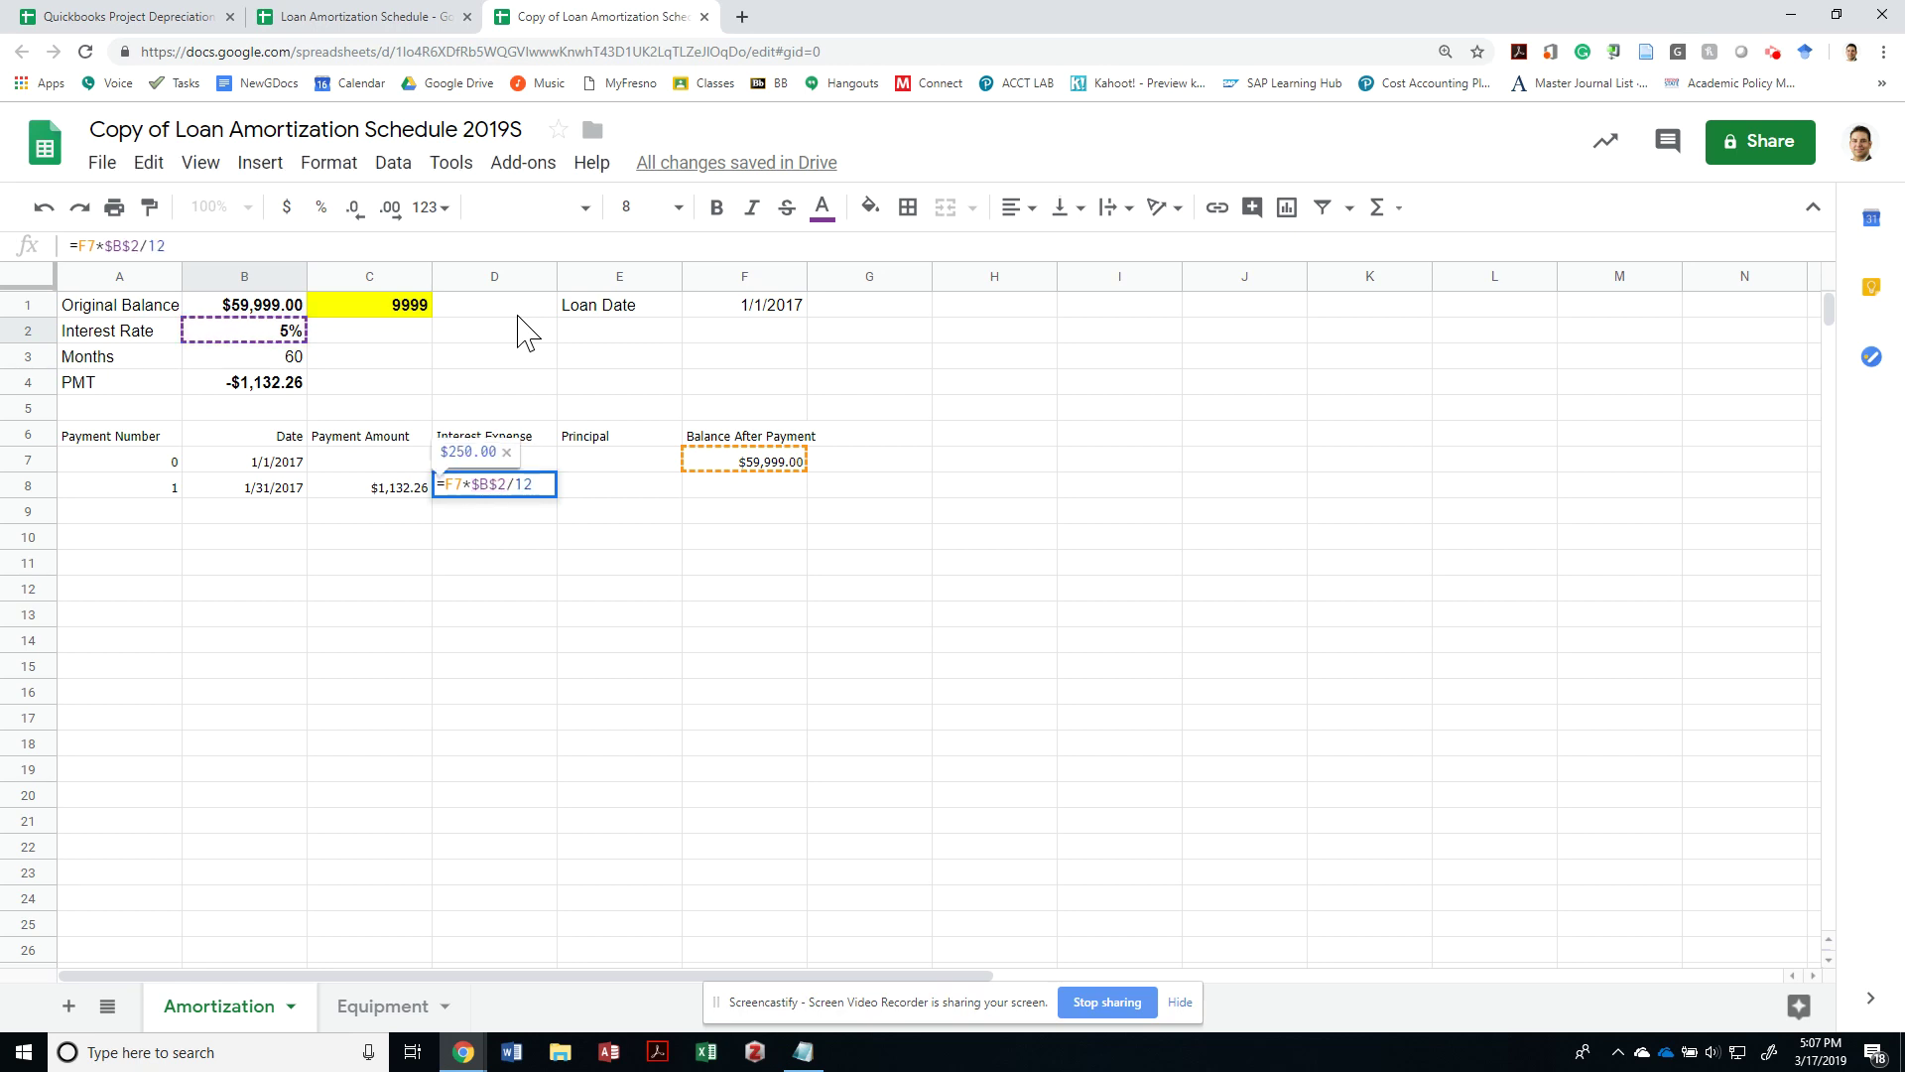
key(Return)
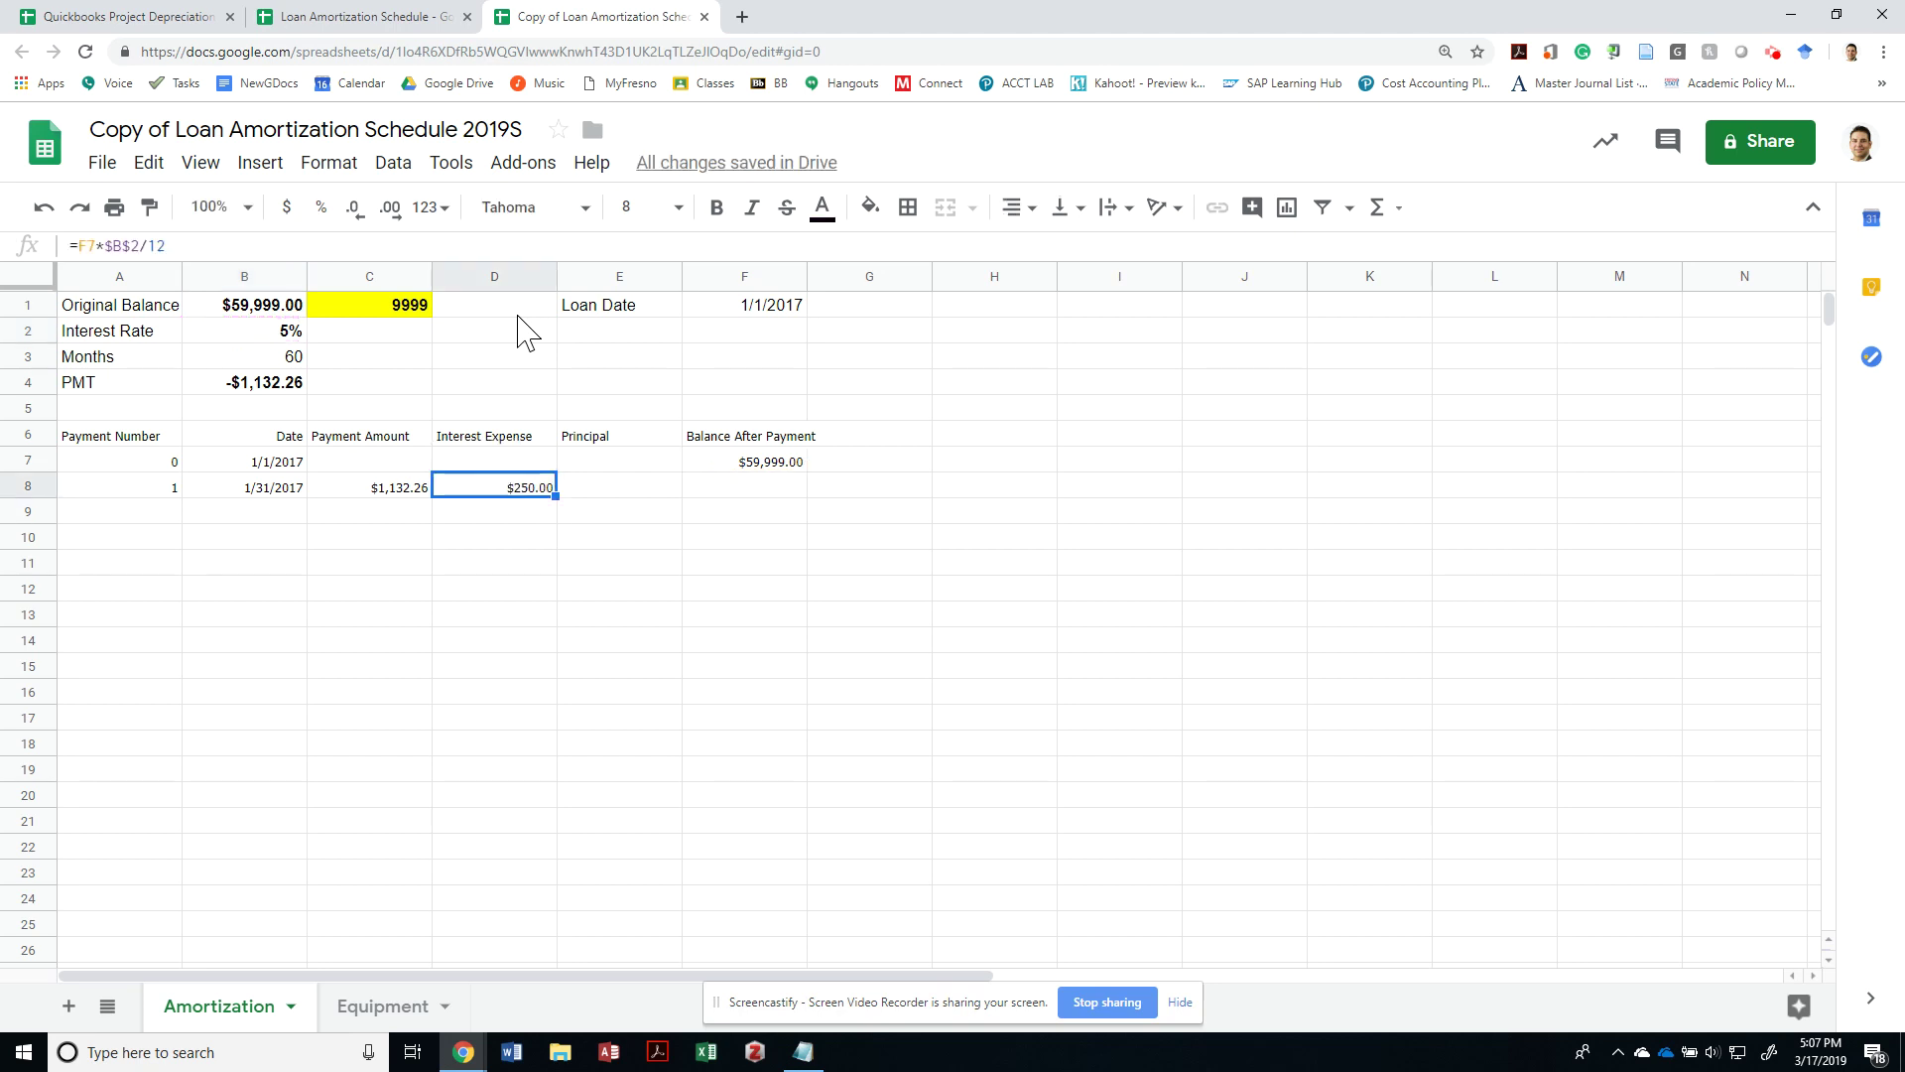
Enter =C8-D8 in E8 so payment 1's principal shows $882.26
key(Right)
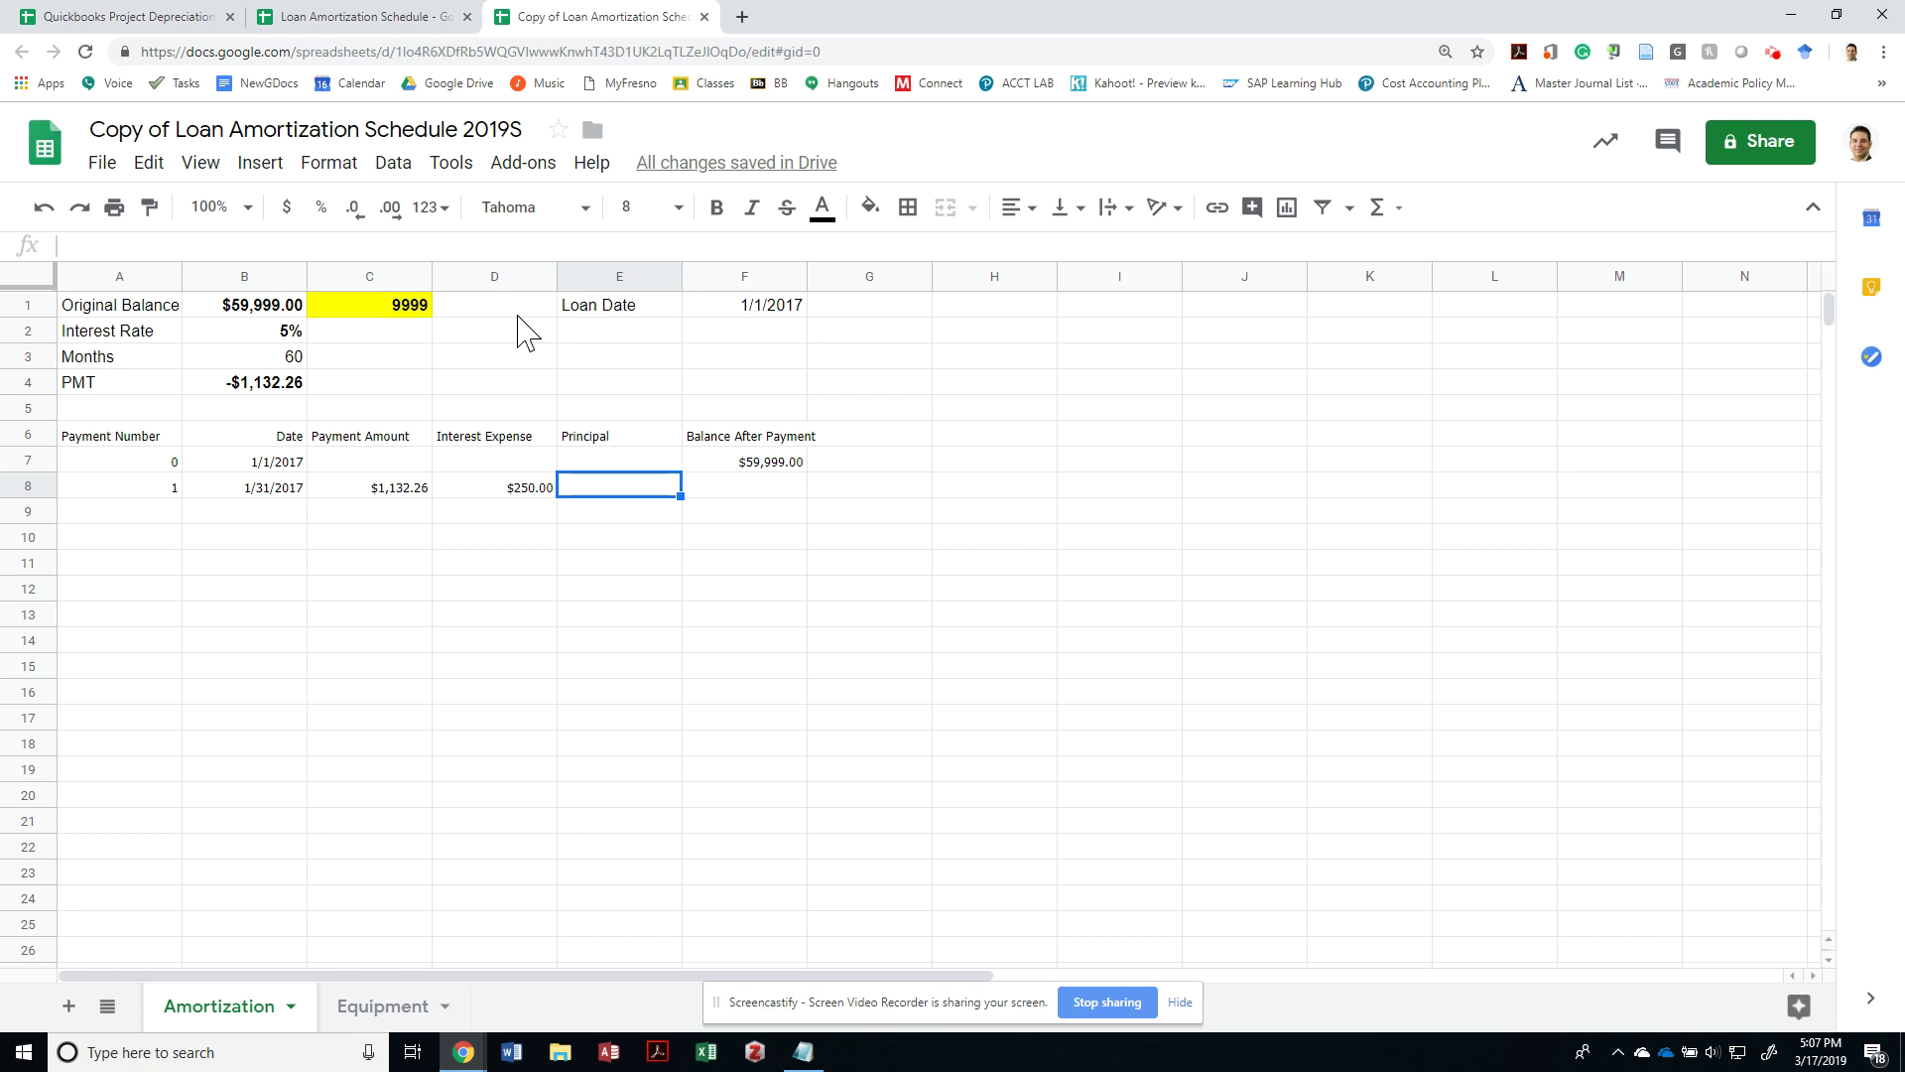
text(+)
key(Left)
key(Left)
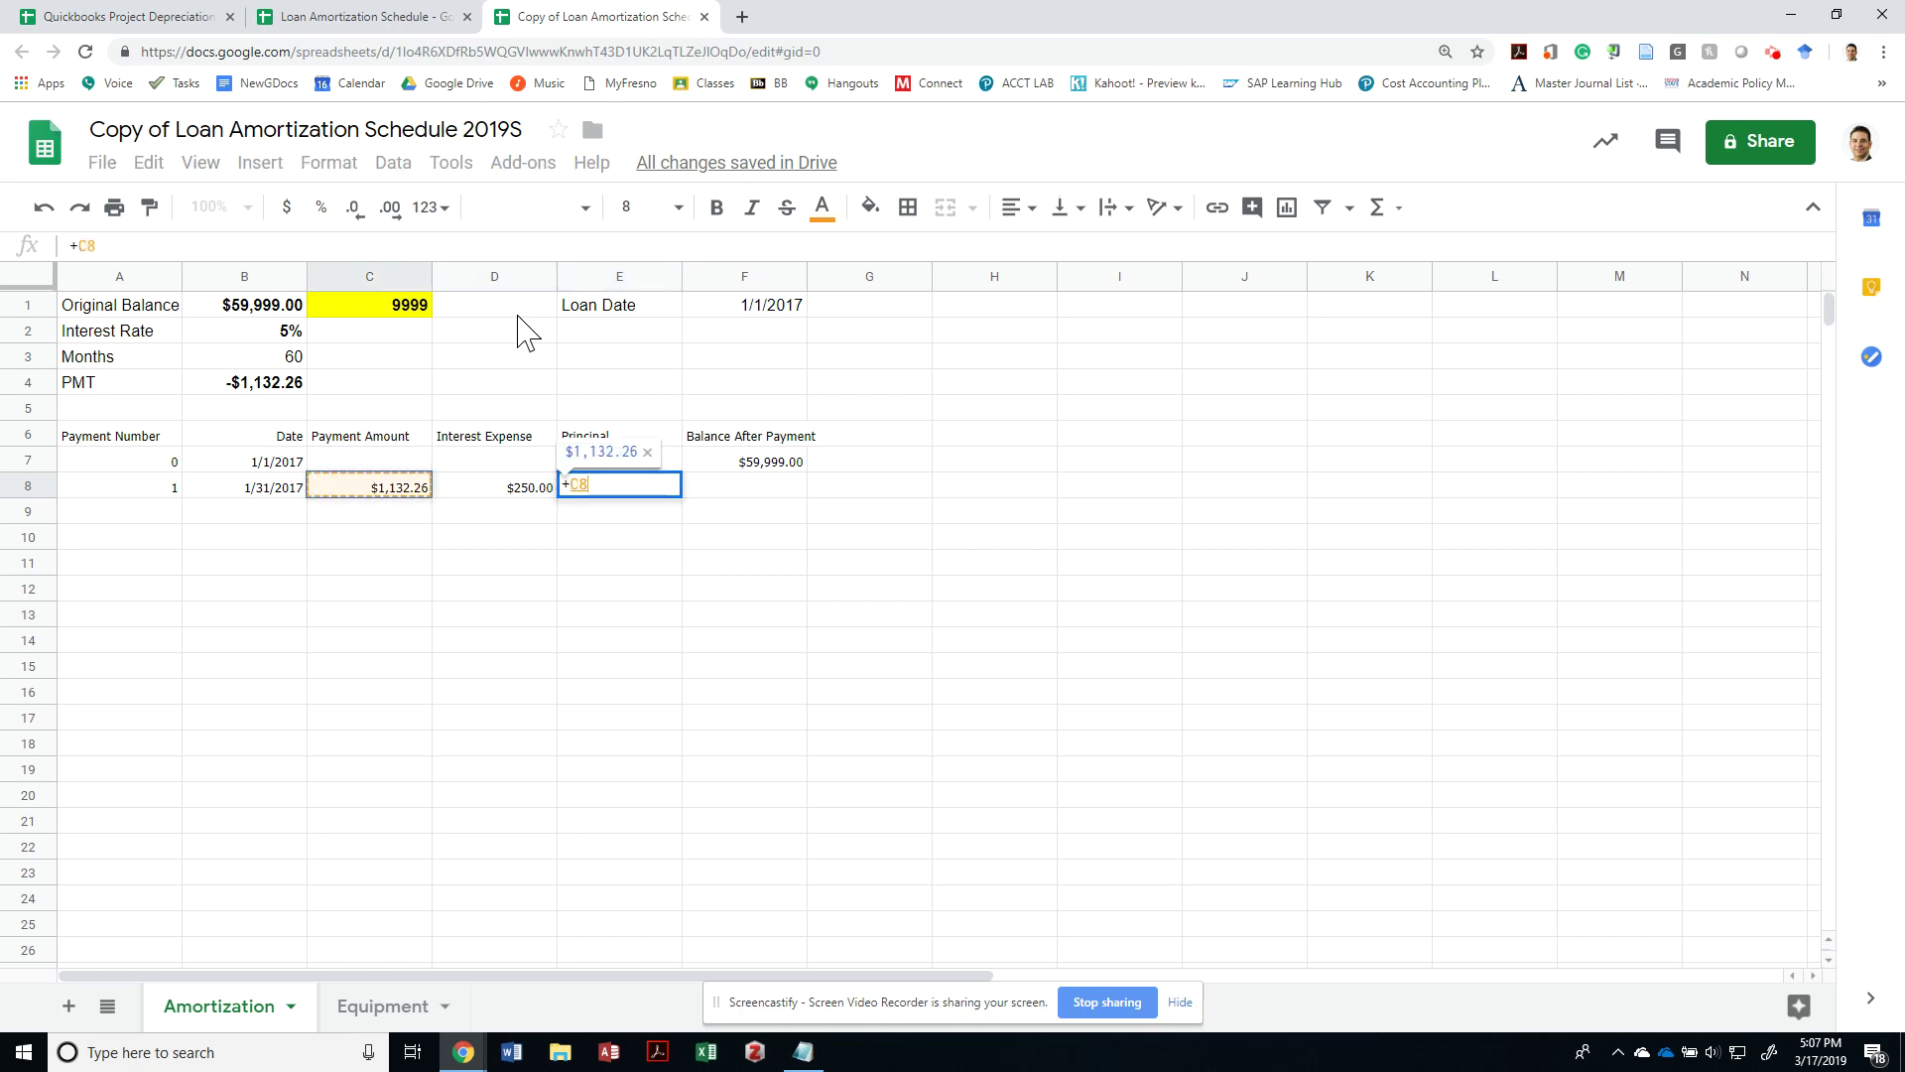
text(-)
key(Left)
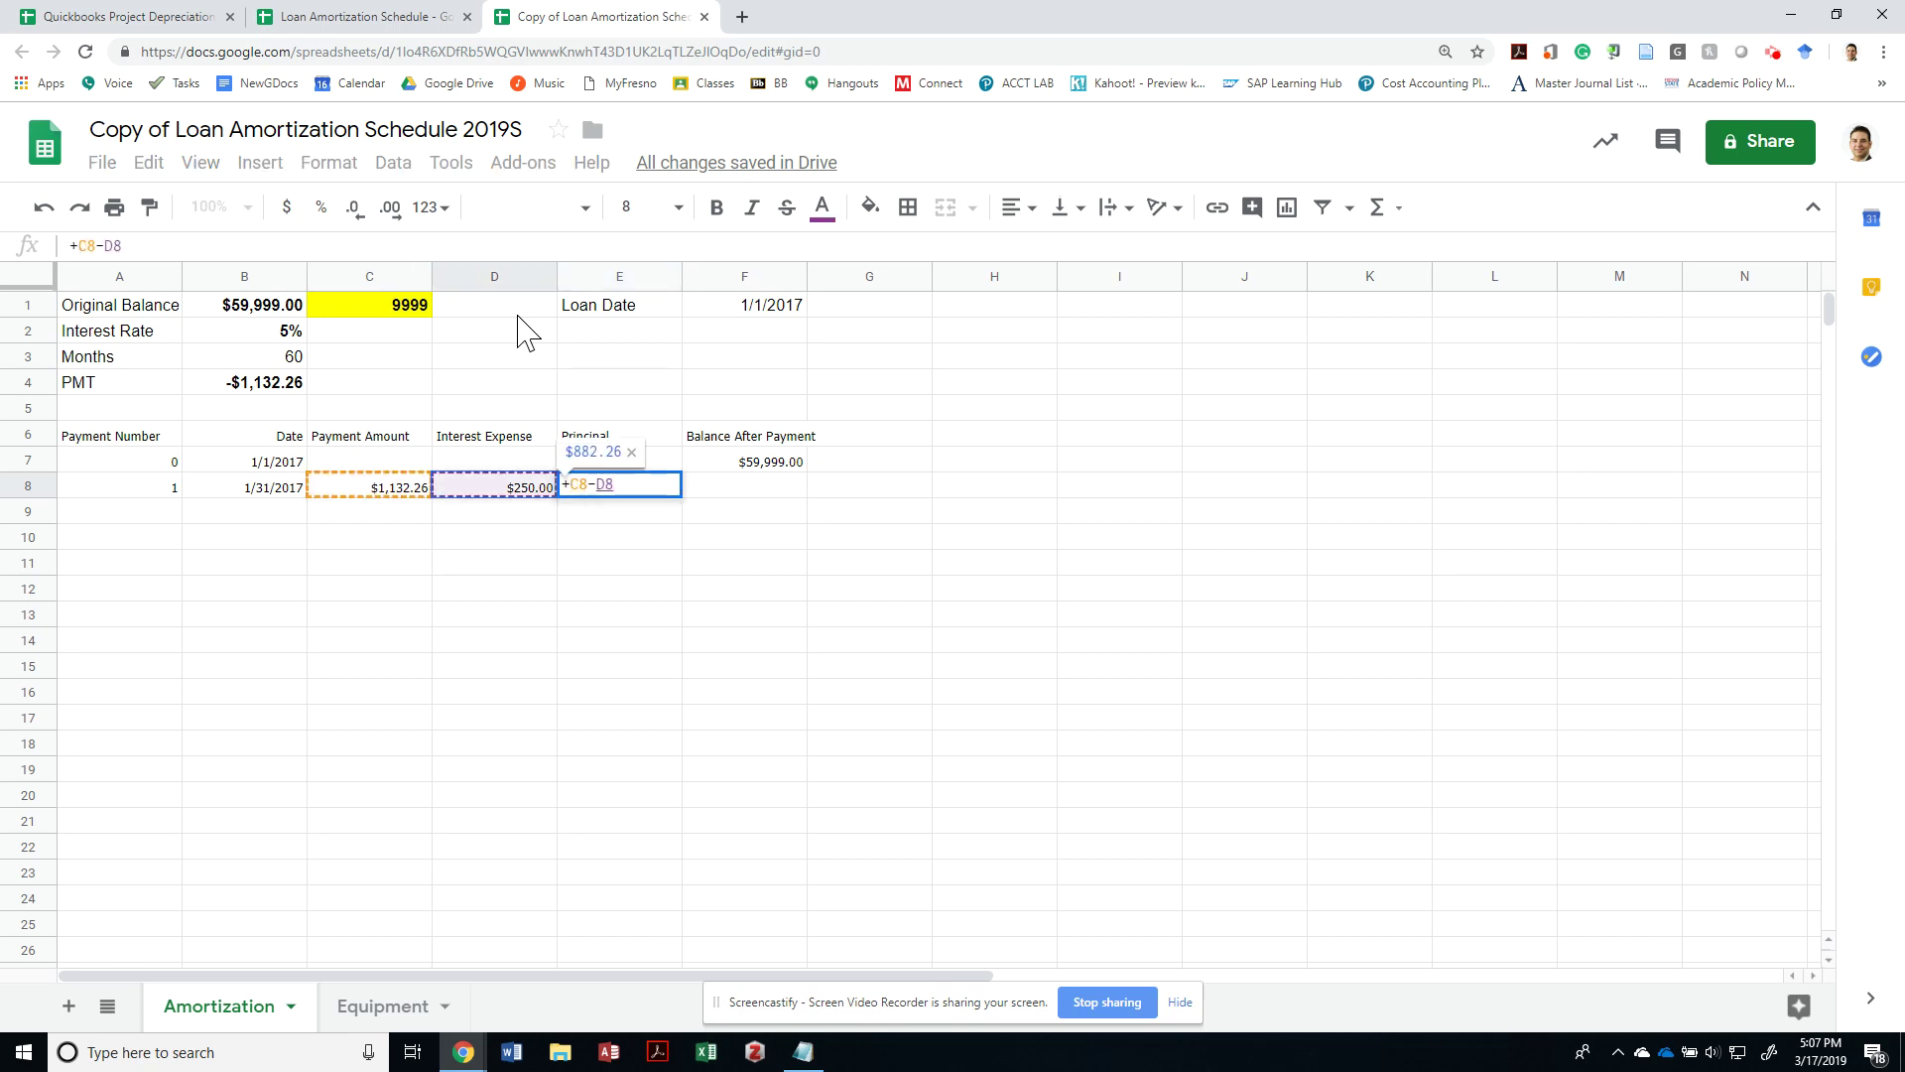
key(Return)
key(Up)
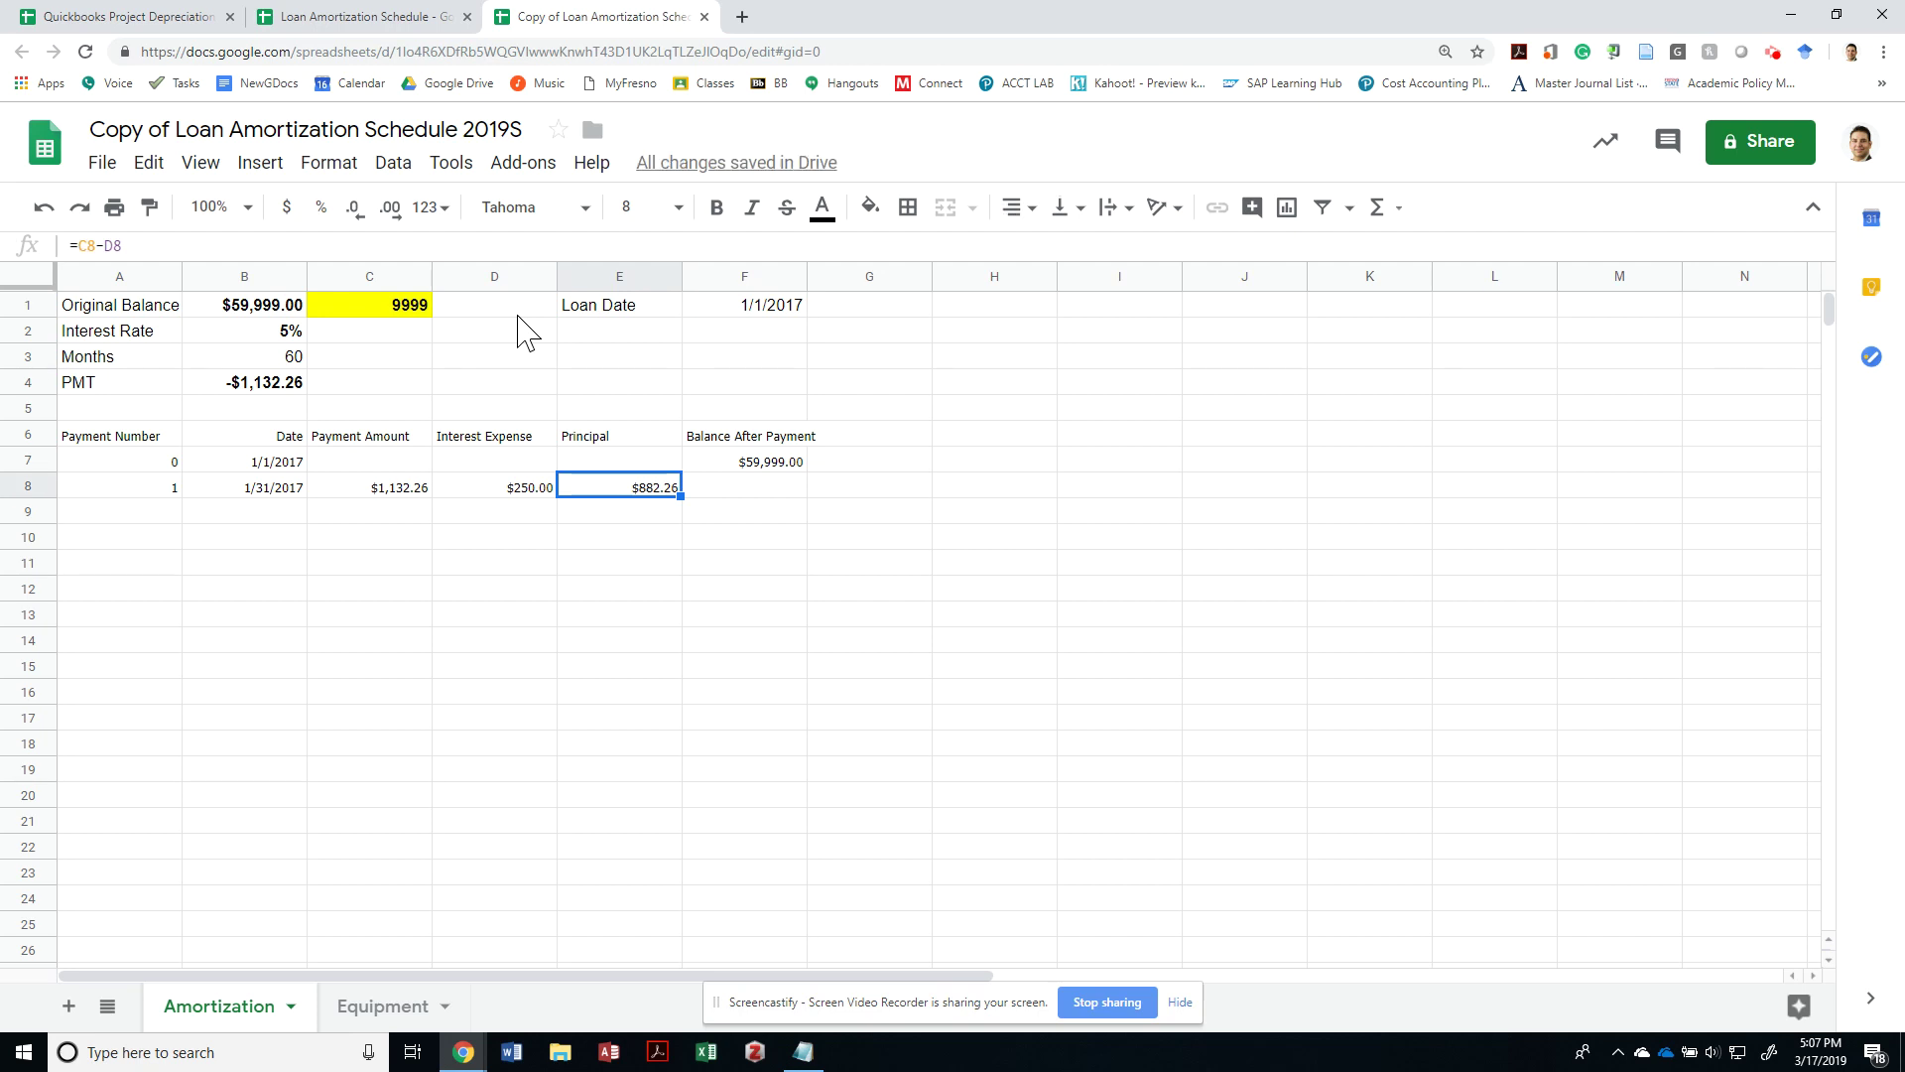
Enter =F7-E8 in F8 so the balance after payment 1 shows $59,116.74
key(Right)
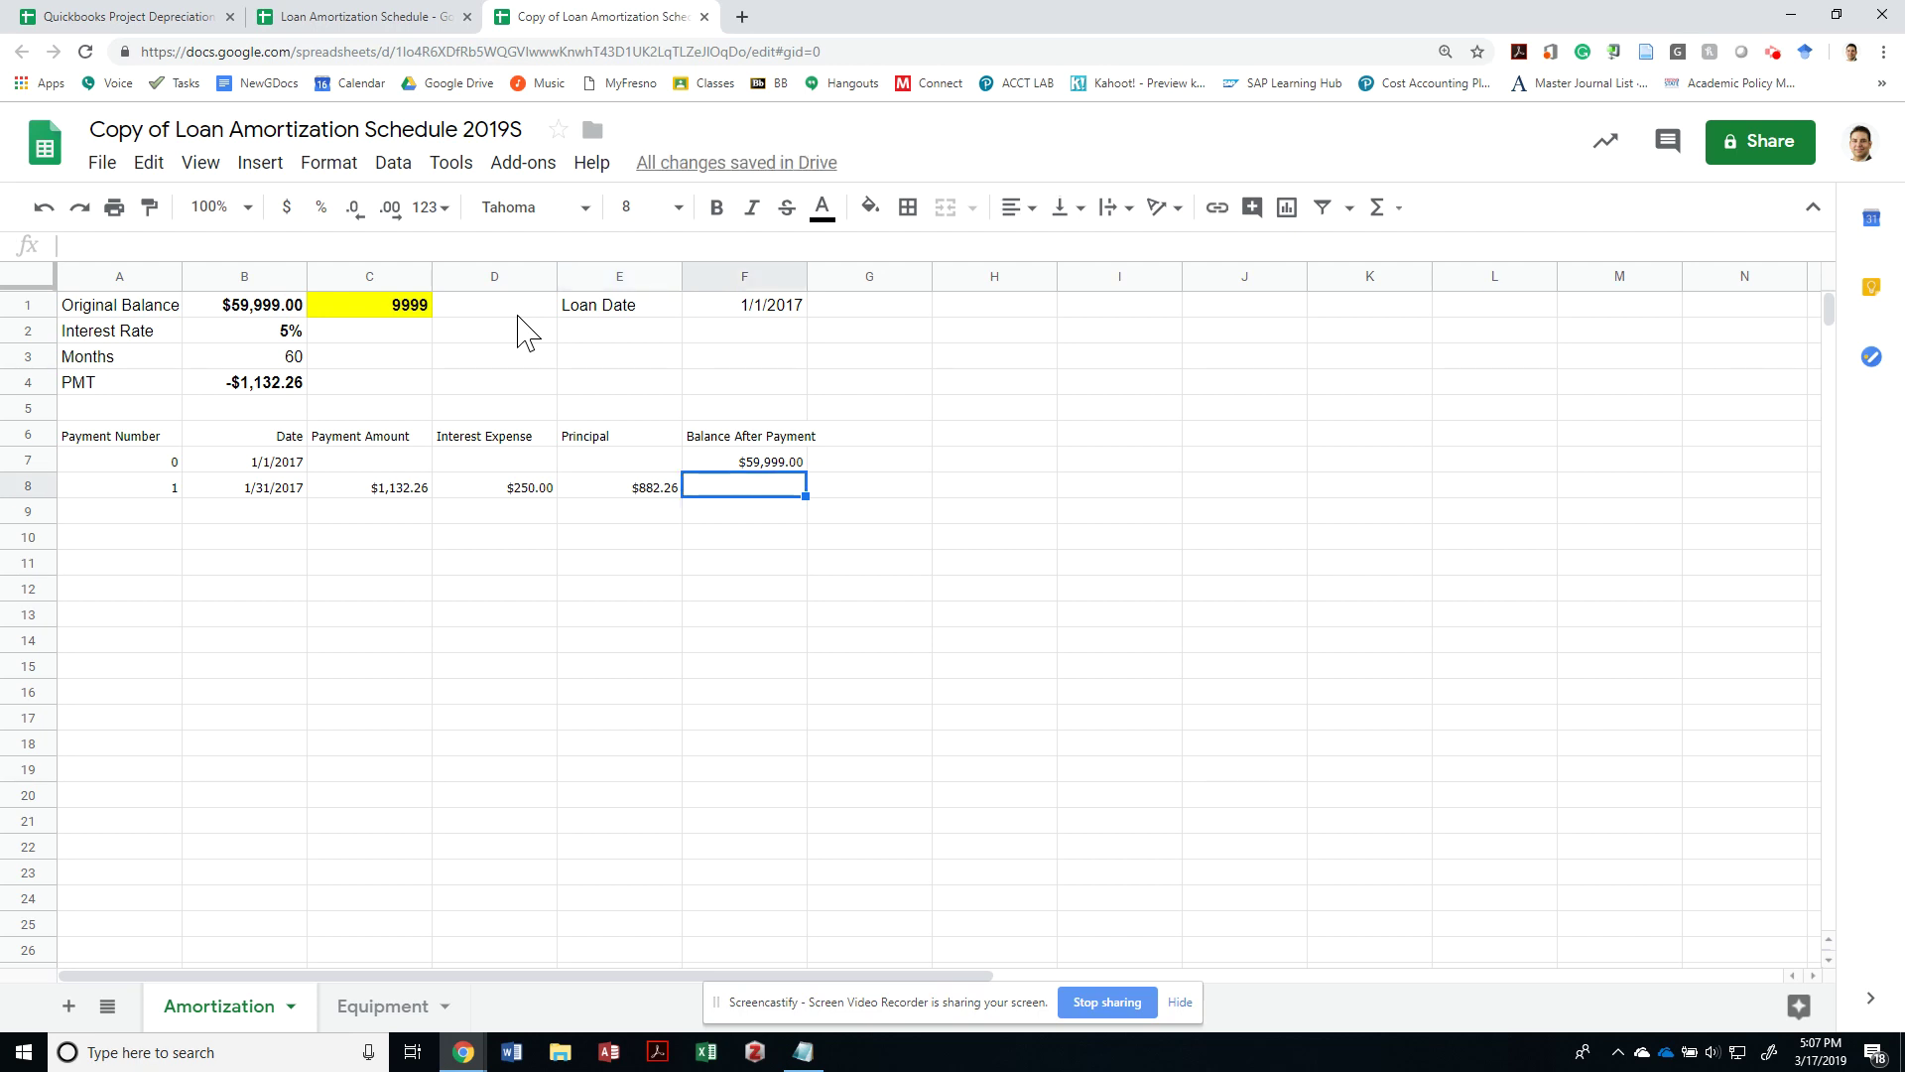
text(+)
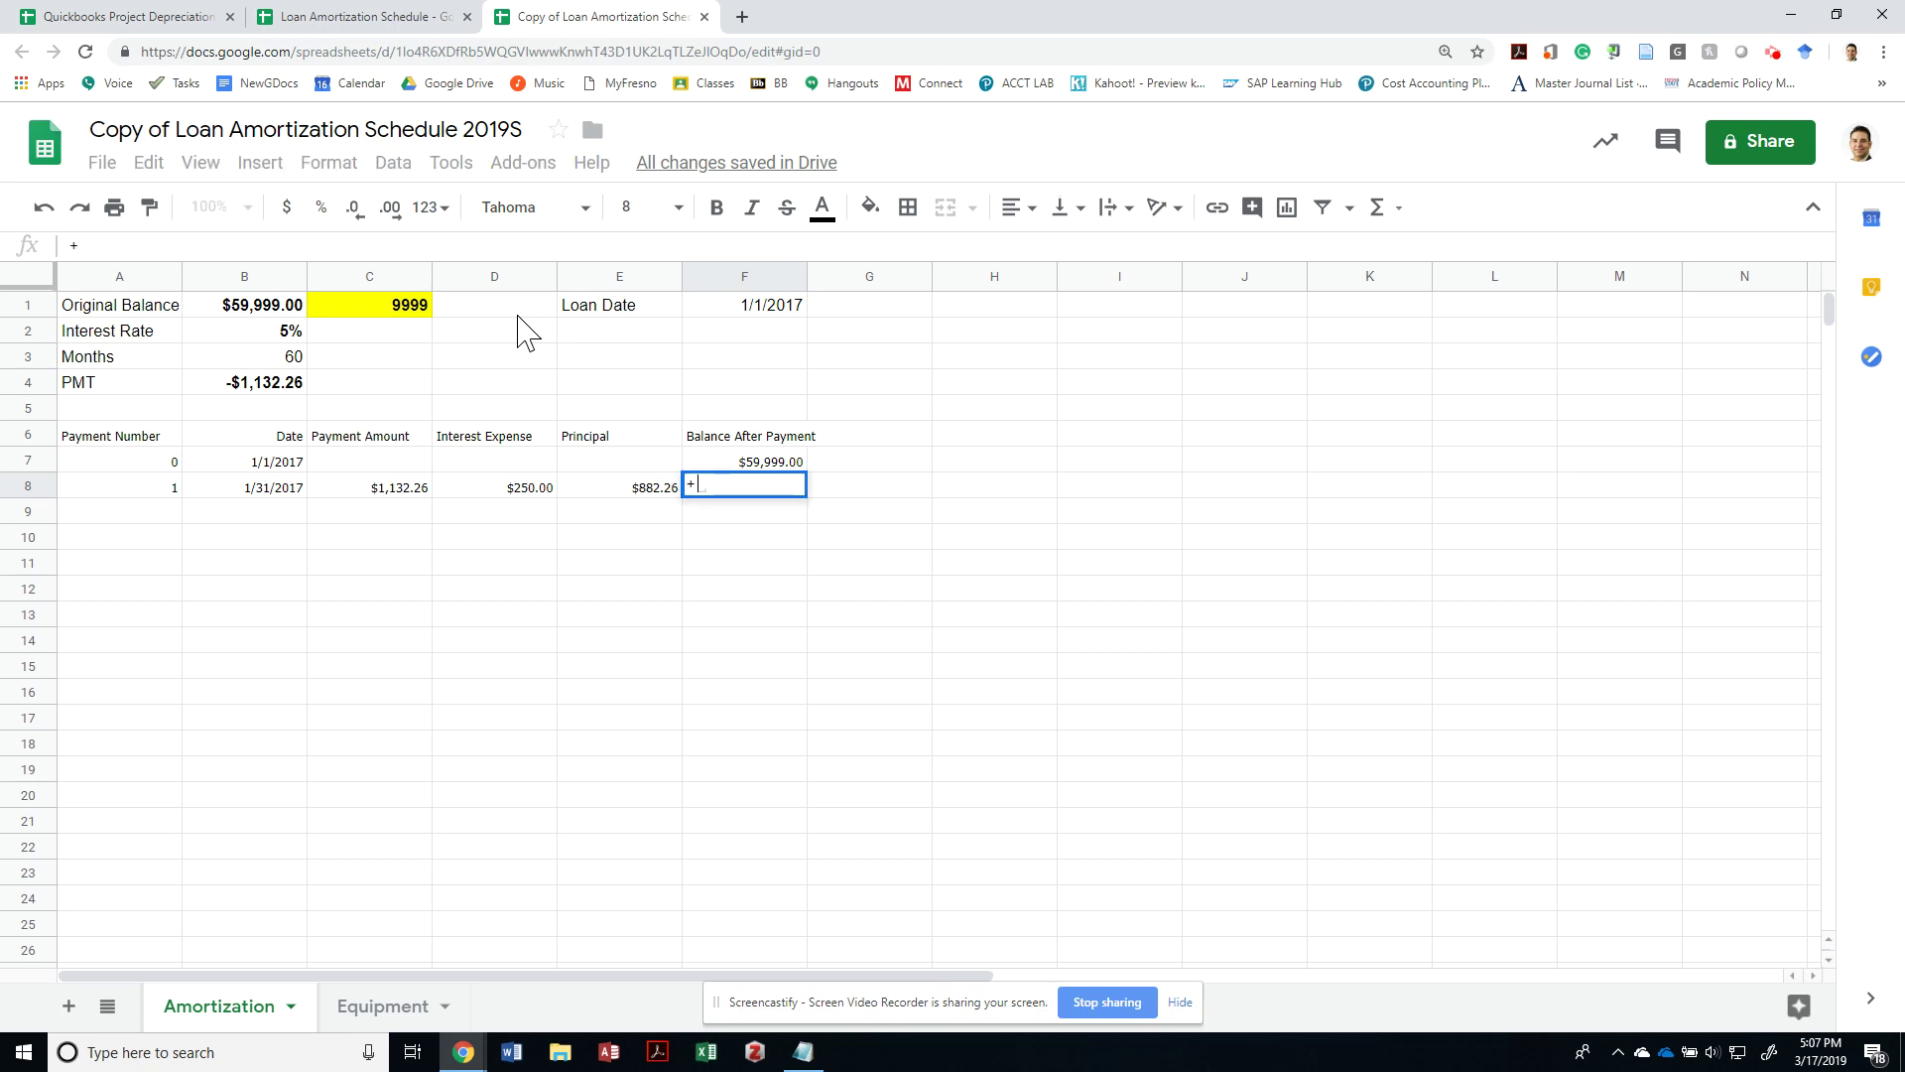
key(Up)
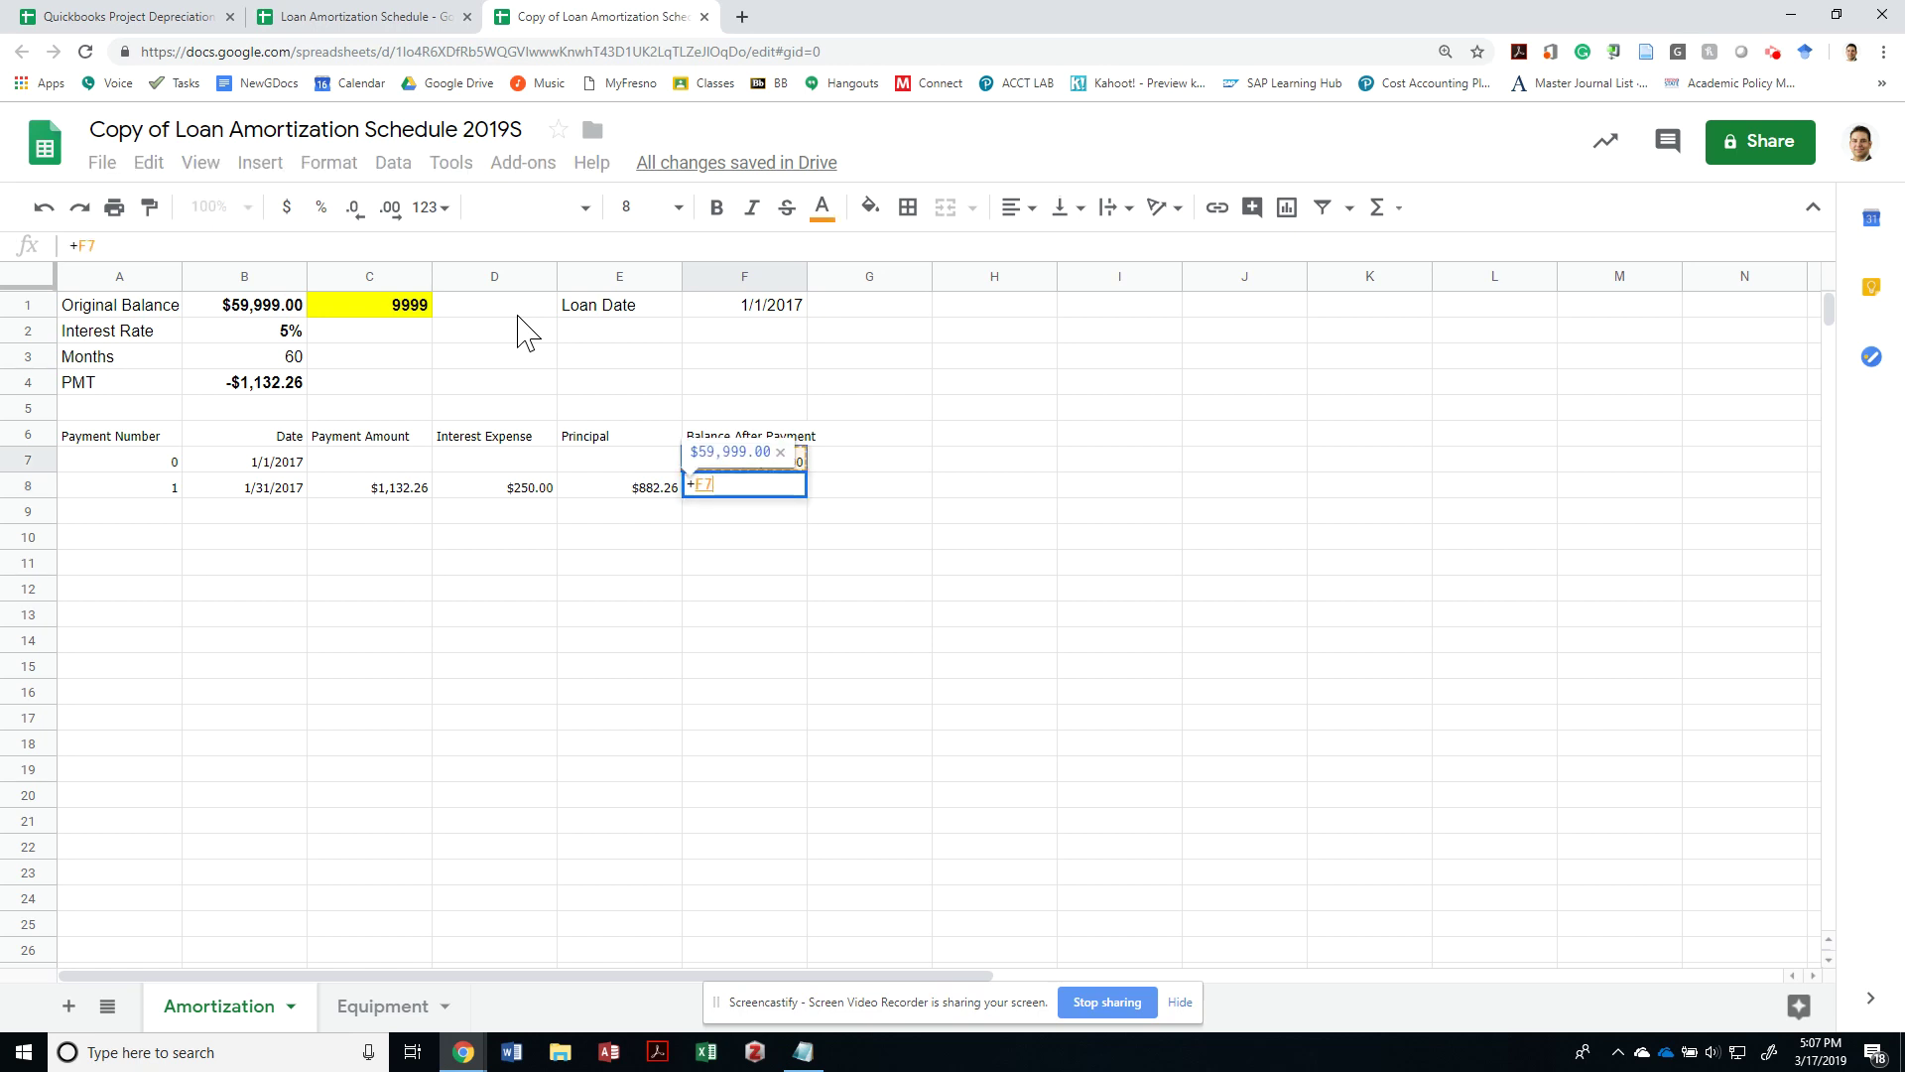
text(-)
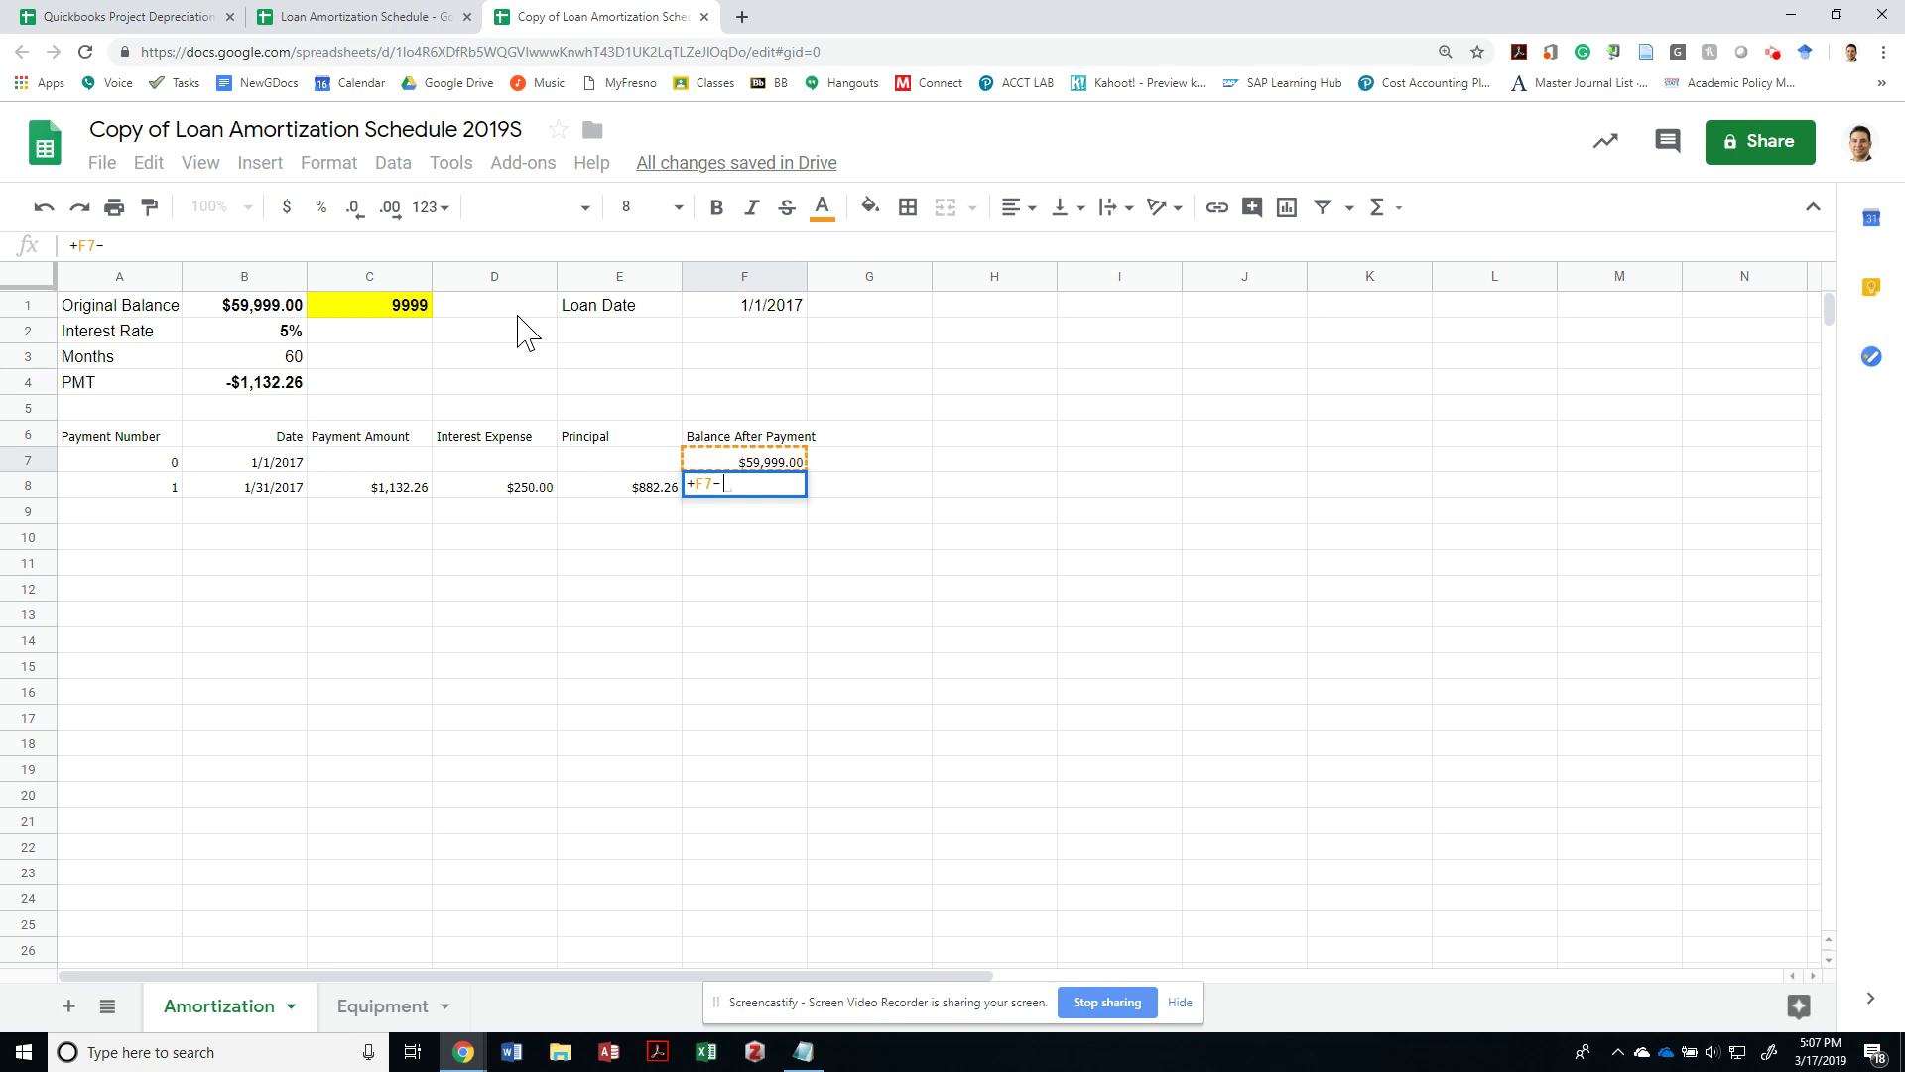
key(Left)
key(Return)
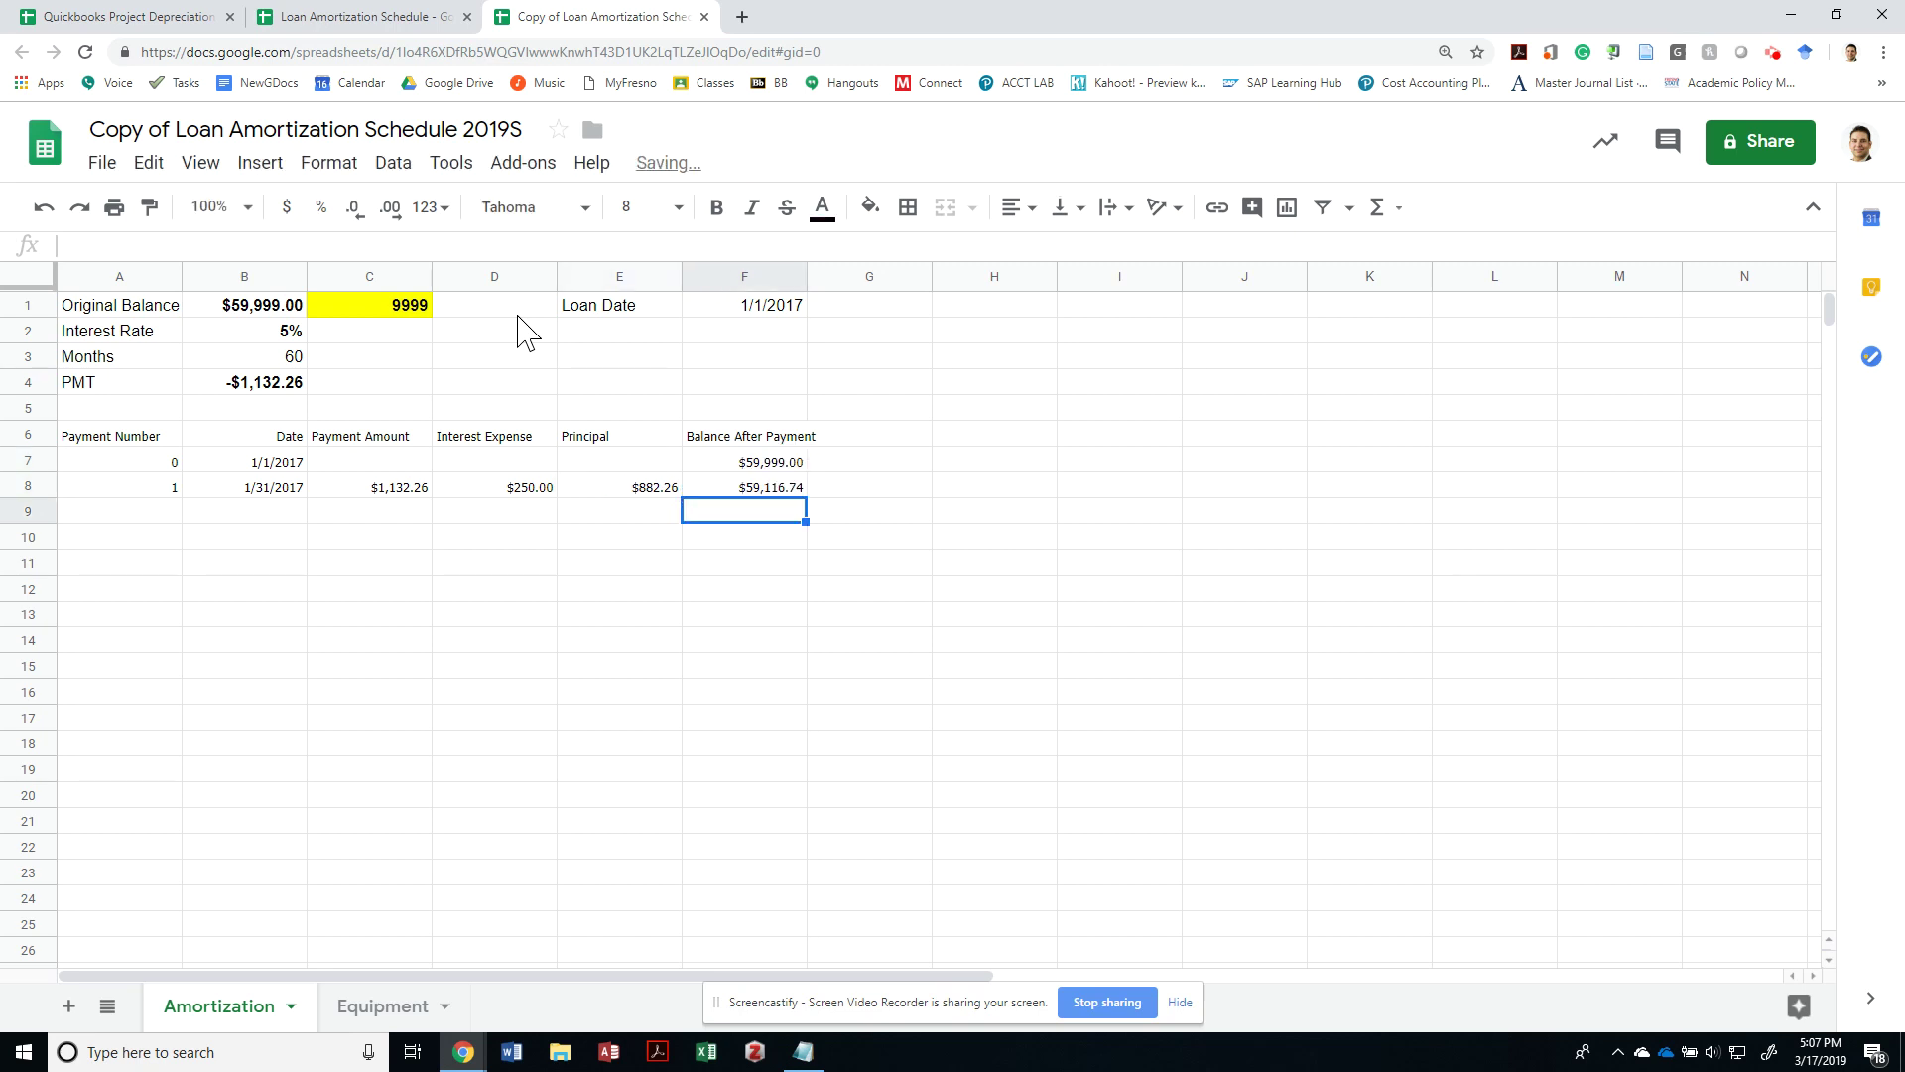
key(Up)
Review the formulas across payment 1's row, ending at the row's first cell
key(Left)
key(Left)
key(Left)
key(Left)
key(Left)
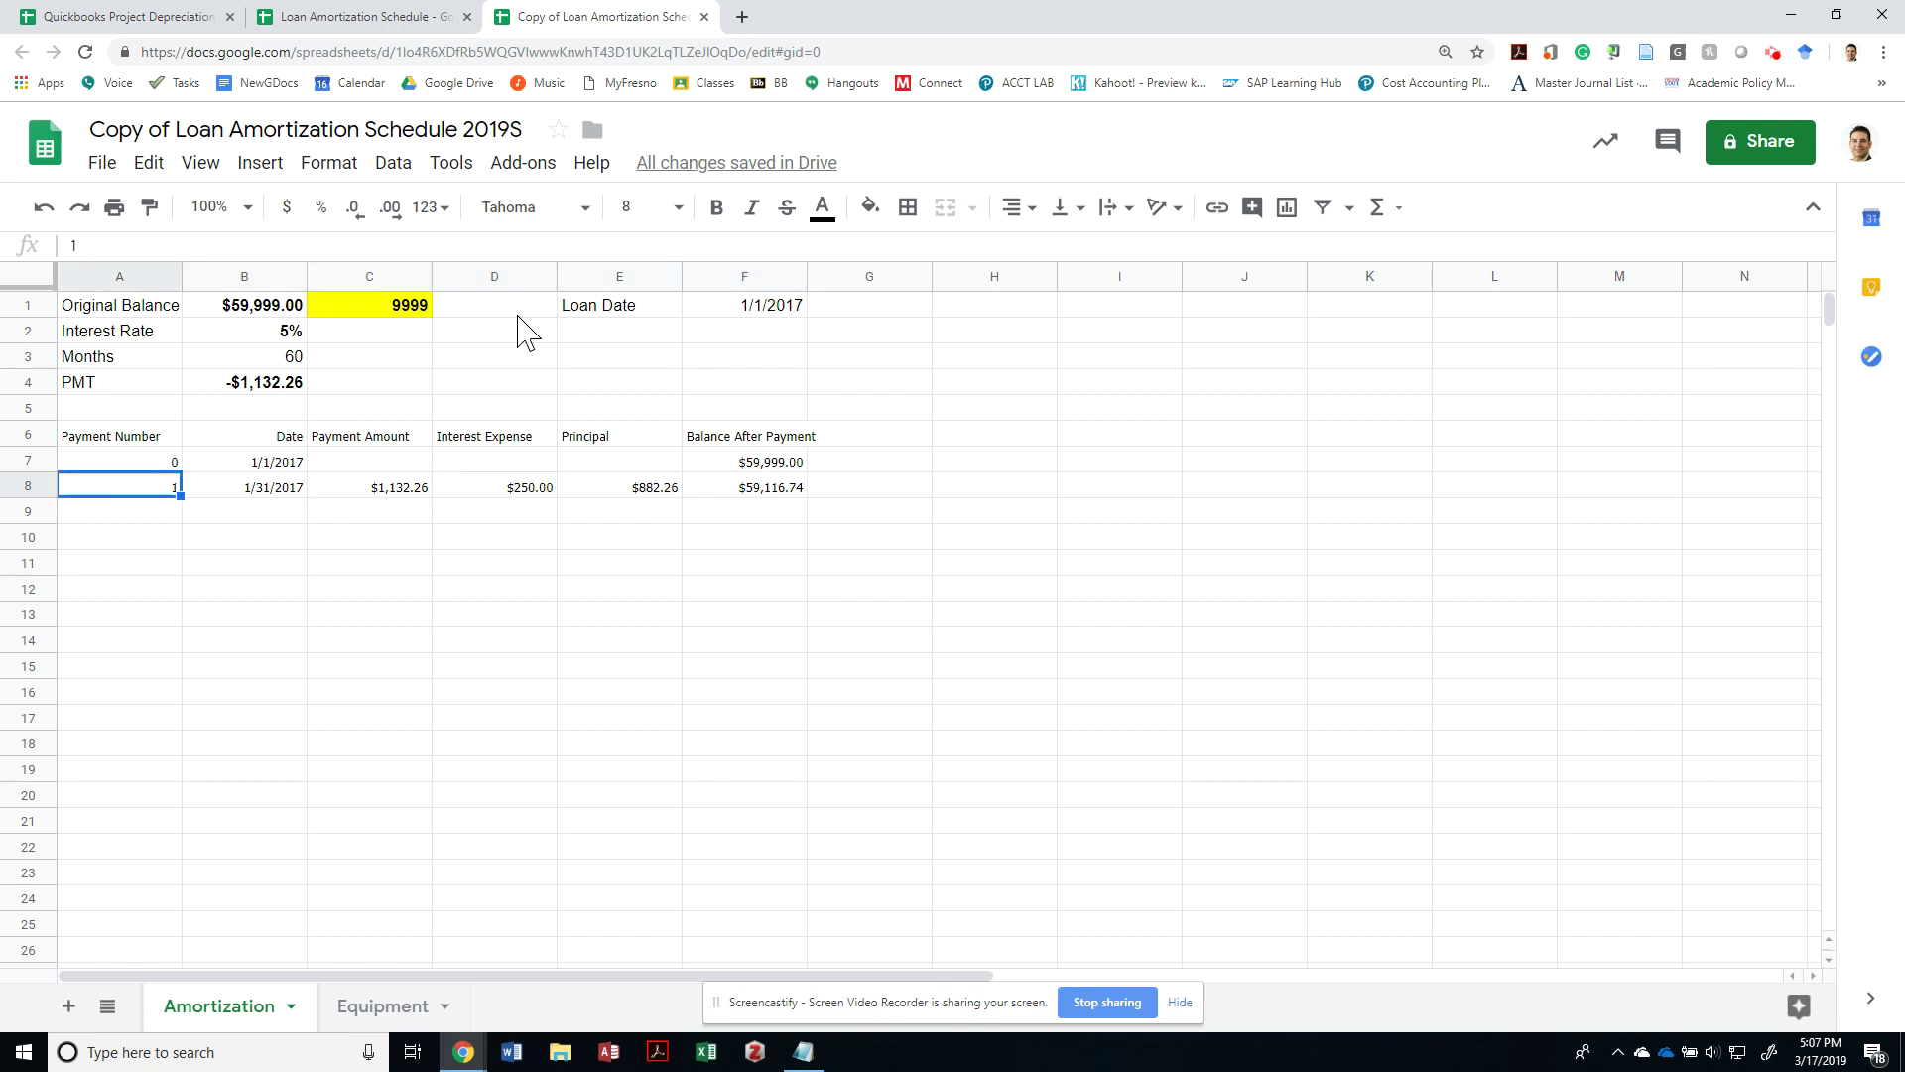
key(Right)
key(Right)
key(Right)
key(Right)
key(Right)
key(Left)
key(Right)
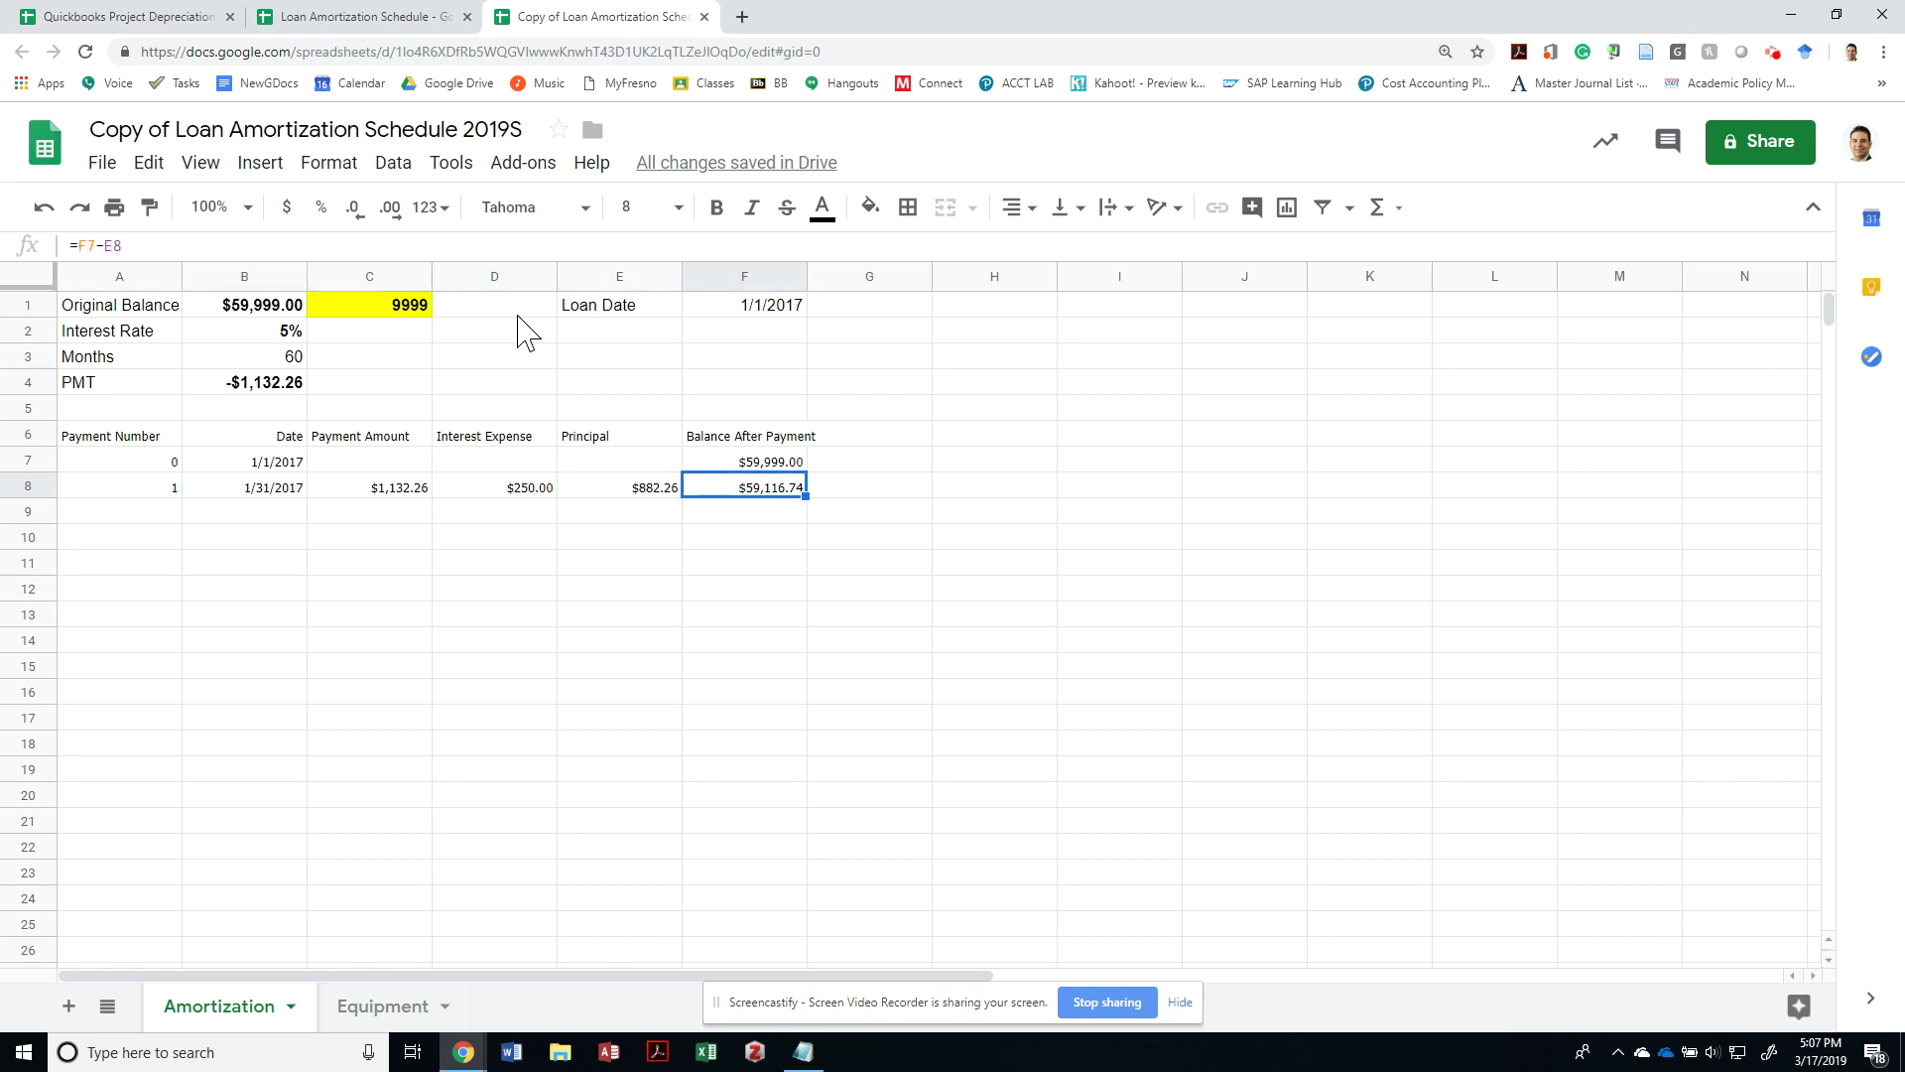
key(Right)
key(Left)
key(Home)
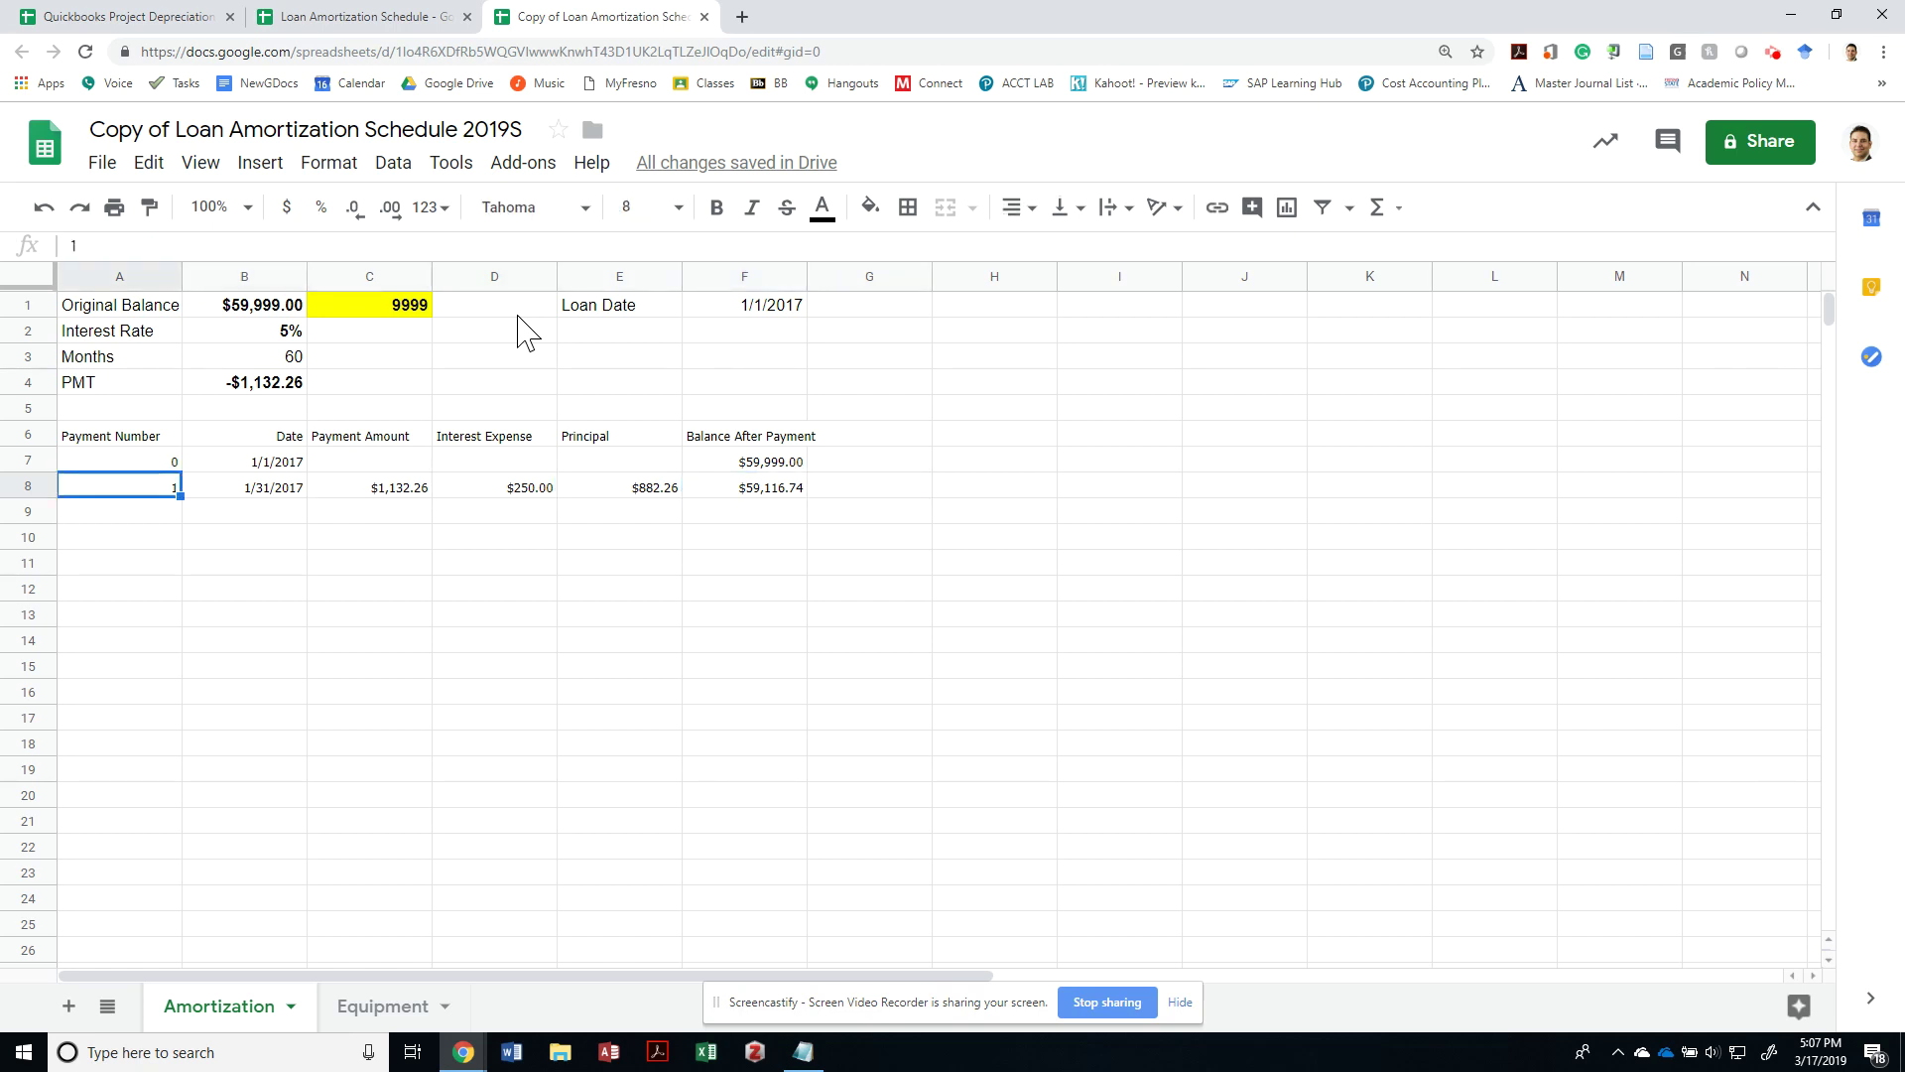